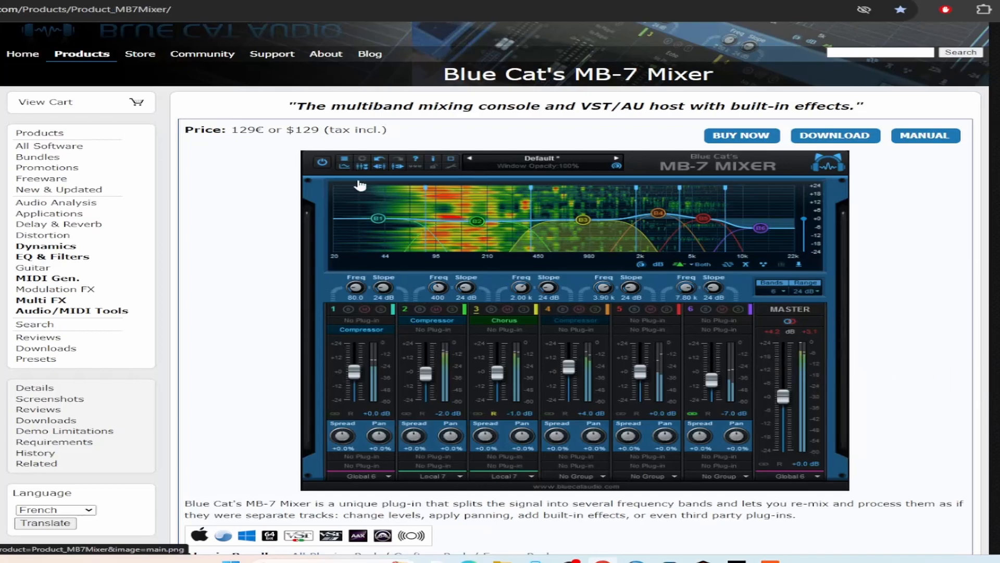
- Review the MB-7 Mixer's price and its demo limitations on the product page
{"action": "double_click", "coordinate": [301, 130]}
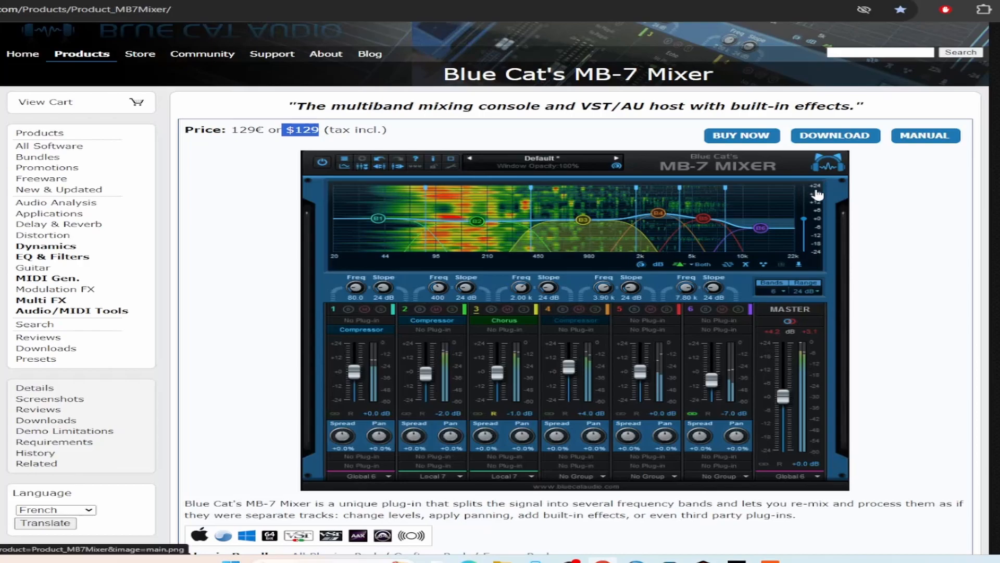
{"action": "scroll", "coordinate": [895, 203], "scroll_direction": "down", "scroll_amount": 15}
{"action": "scroll", "coordinate": [878, 183], "scroll_direction": "down", "scroll_amount": 7}
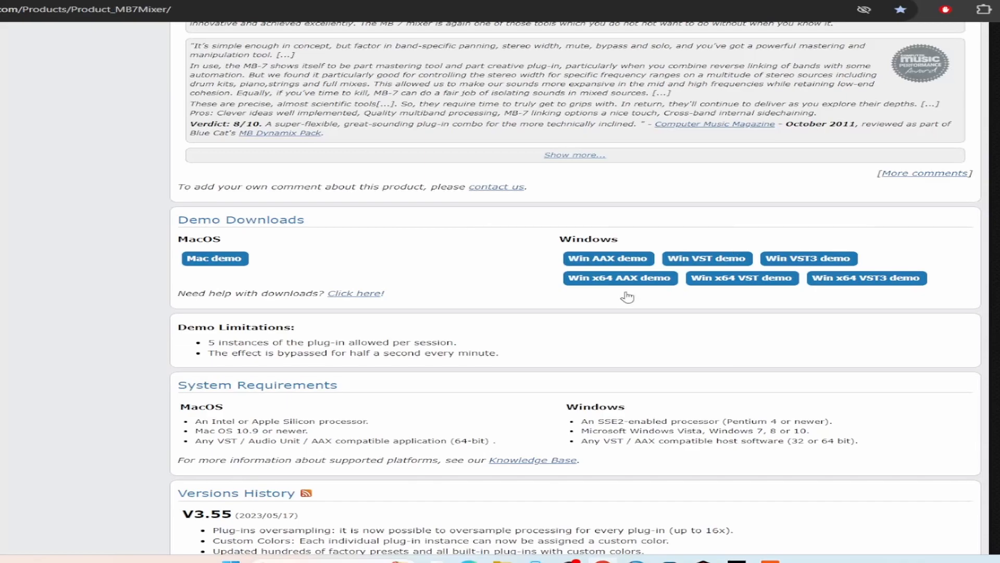
{"action": "left_click_drag", "start_coordinate": [467, 353], "coordinate": [211, 342]}
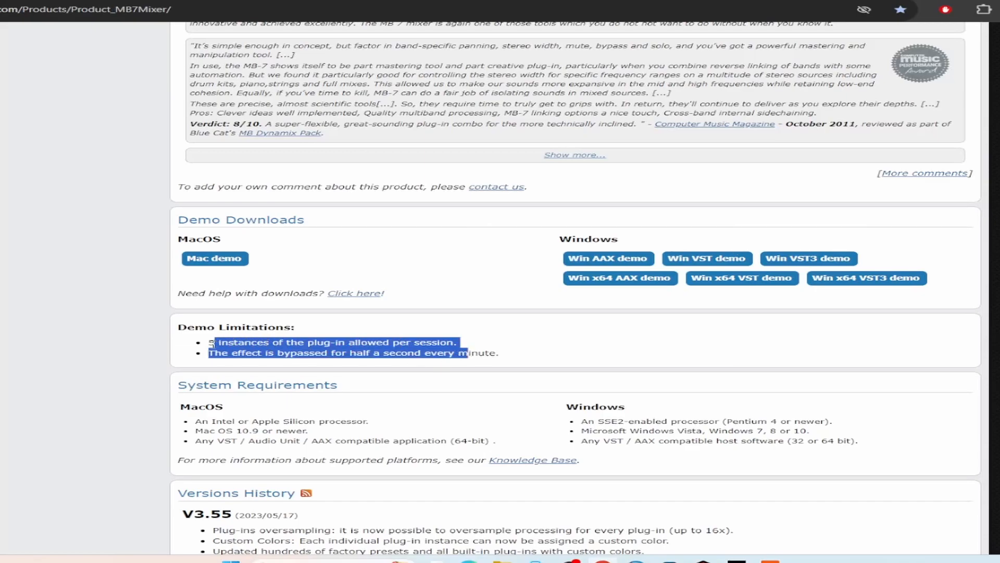
{"action": "left_click", "coordinate": [285, 354]}
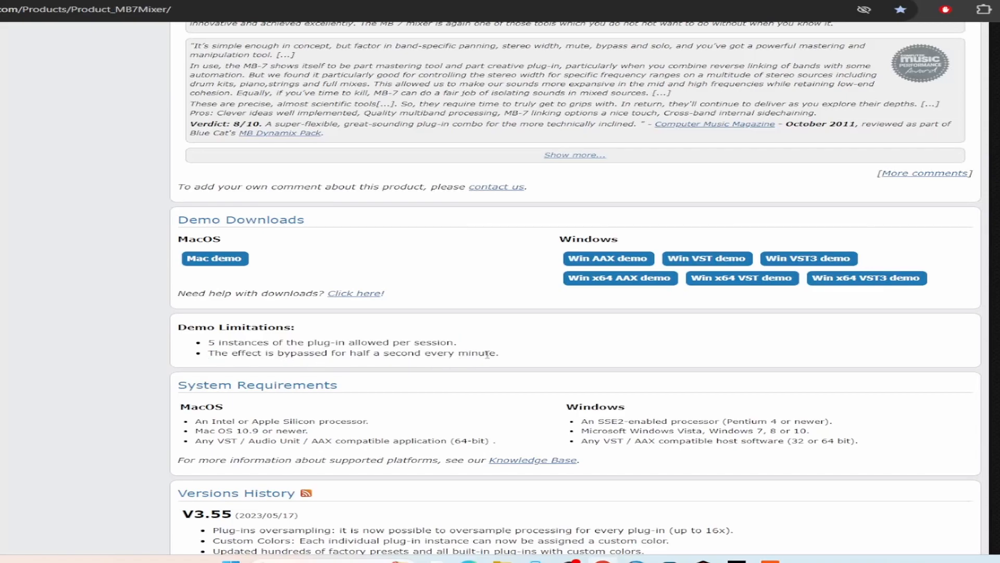
{"action": "left_click_drag", "start_coordinate": [503, 356], "coordinate": [211, 359]}
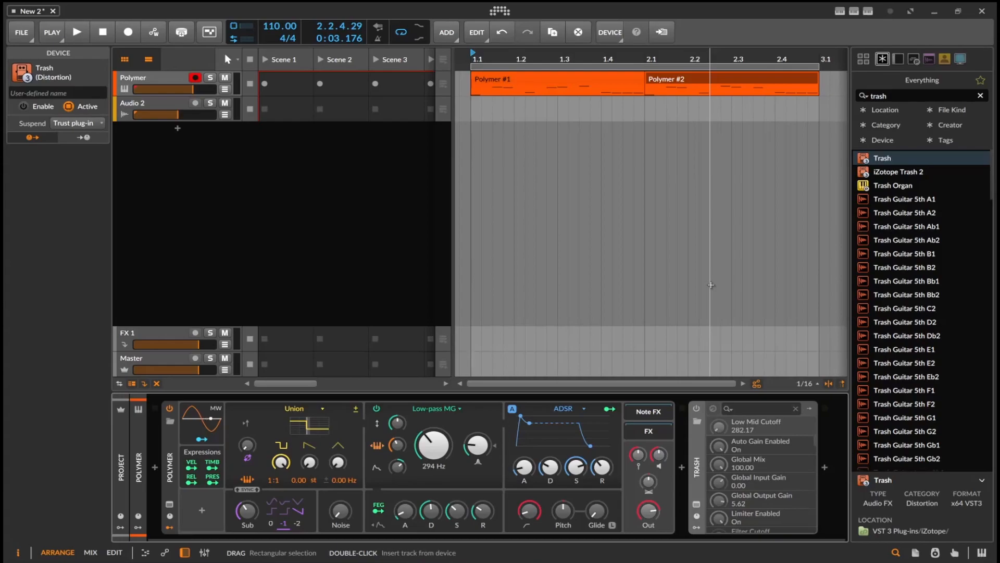
- Search the device browser for "freq" and insert Freq Split between Polymer and Trash on the Polymer track
{"action": "left_click_drag", "start_coordinate": [905, 96], "coordinate": [846, 96]}
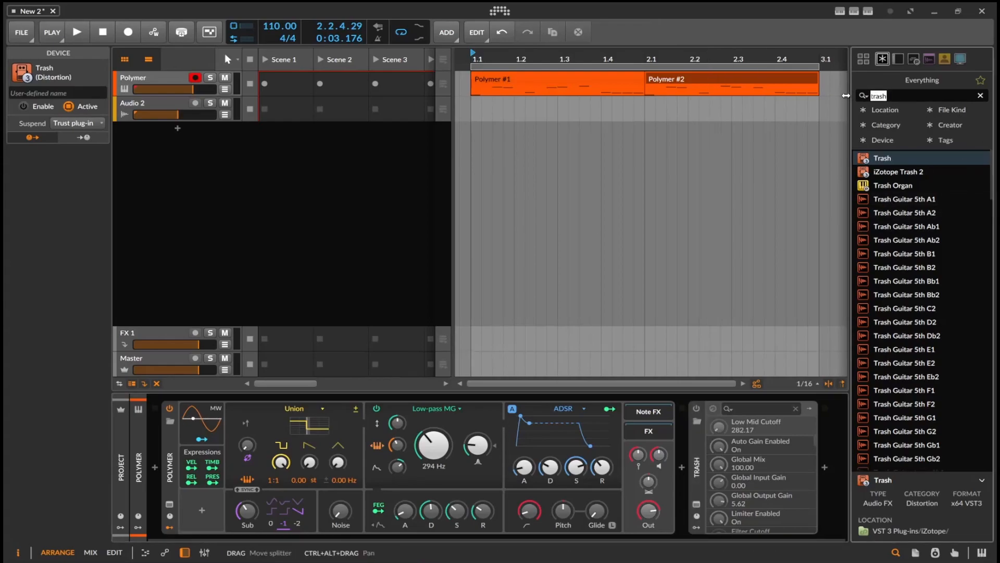
{"action": "type", "text": "freq"}
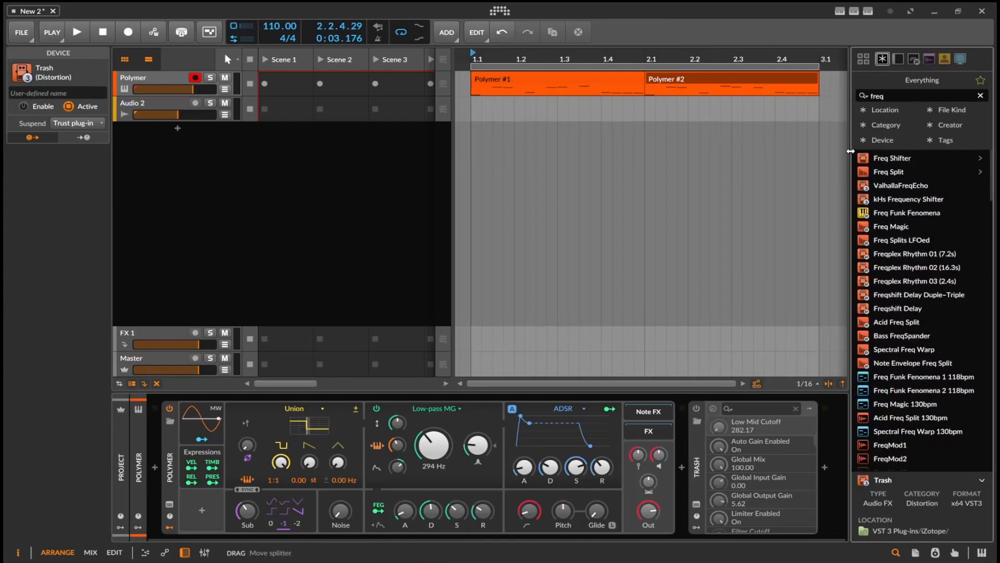
{"action": "left_click_drag", "start_coordinate": [896, 173], "coordinate": [636, 448]}
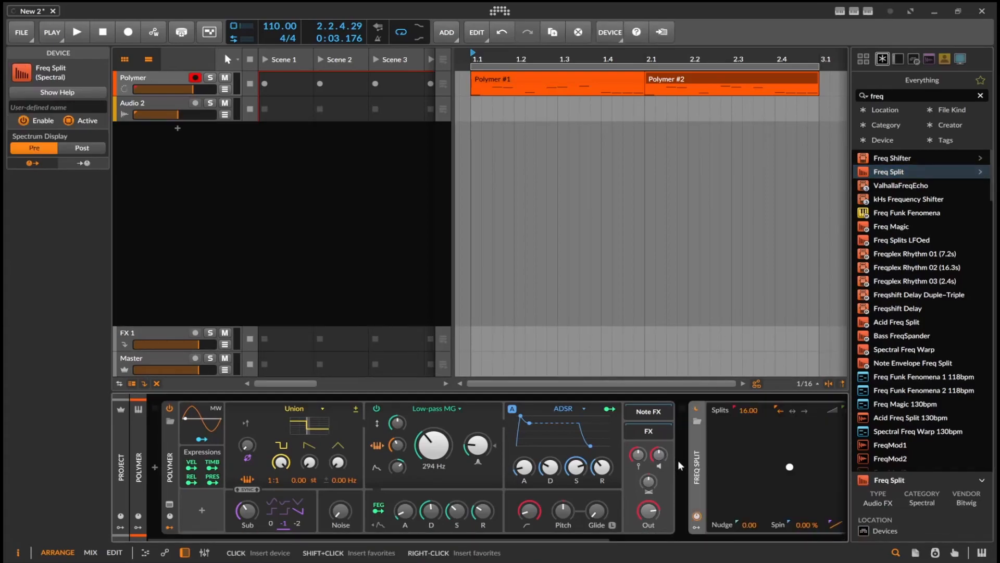
{"action": "left_click_drag", "start_coordinate": [479, 539], "coordinate": [625, 540]}
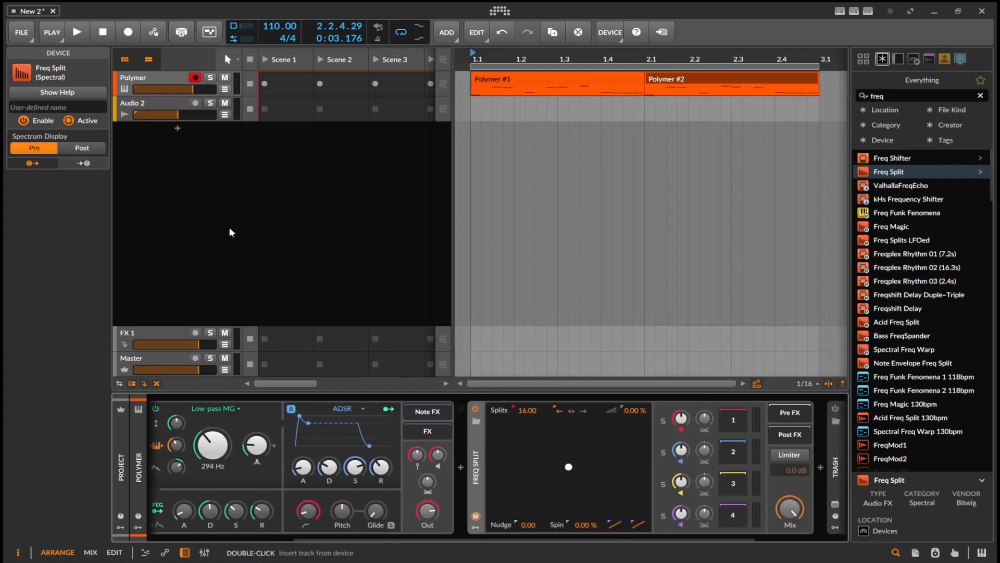
- Audition the Polymer clips with Freq Split disabled, stop playback and re-enable the device
{"action": "left_click", "coordinate": [476, 409]}
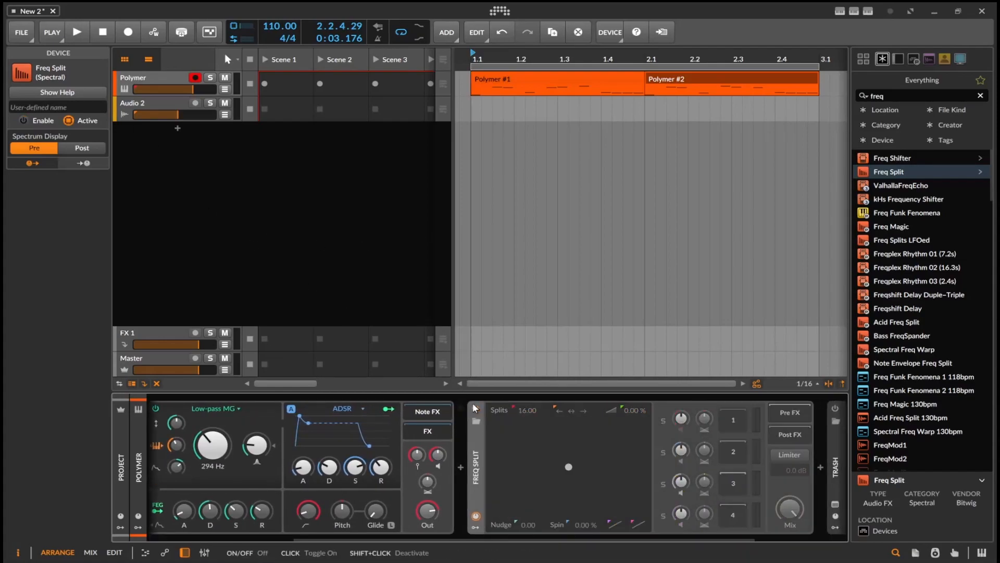
{"action": "left_click", "coordinate": [79, 32]}
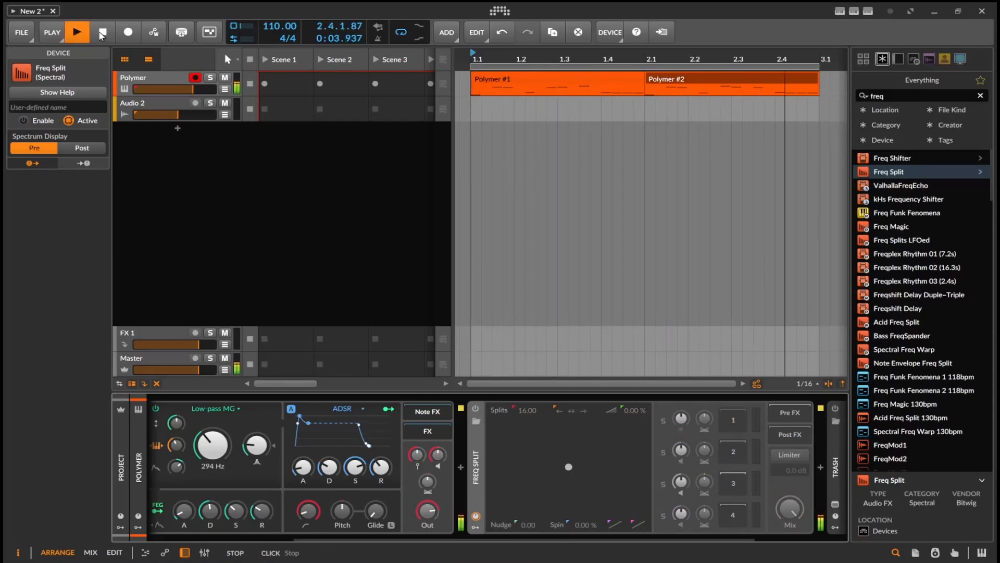
{"action": "left_click", "coordinate": [102, 34]}
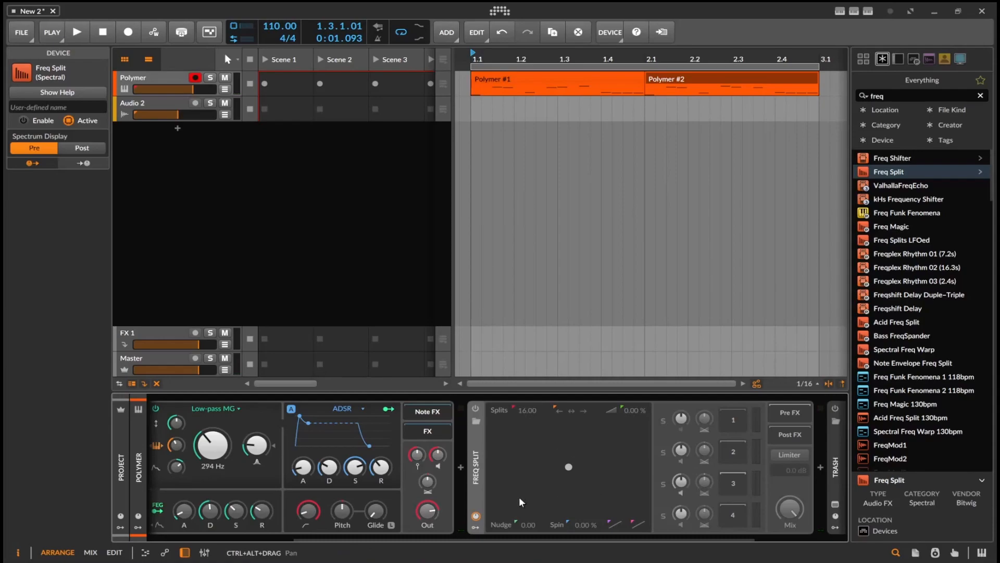
{"action": "left_click", "coordinate": [477, 410]}
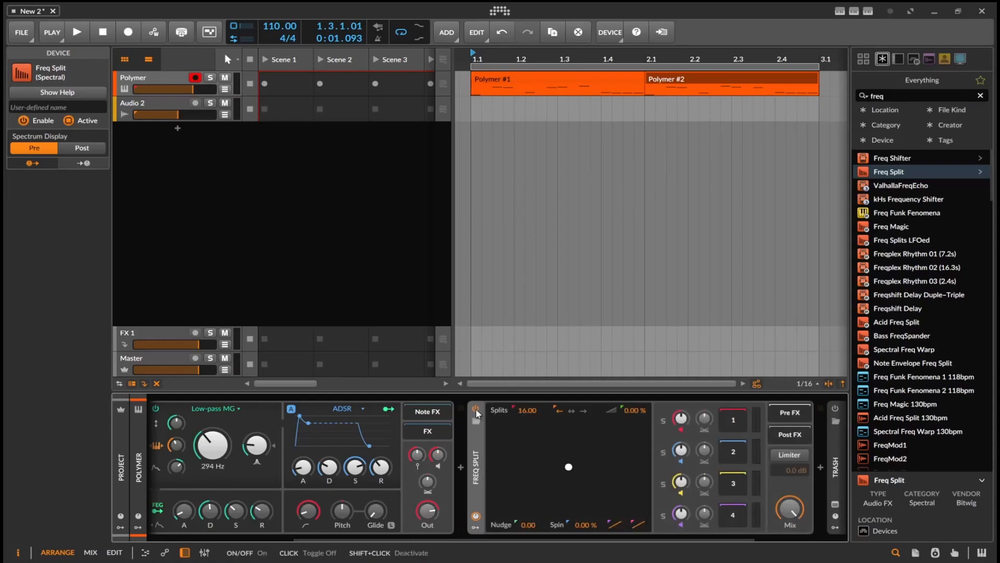
- Set Freq Split's Splits value to 4 while the Polymer clips play, and stop playback
{"action": "left_click", "coordinate": [75, 39]}
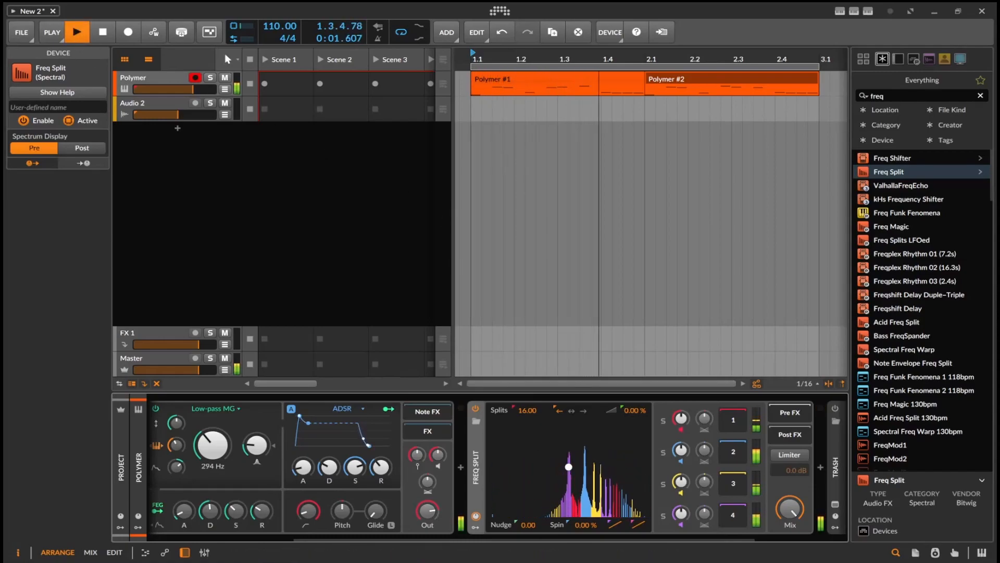
{"action": "left_click_drag", "start_coordinate": [526, 410], "coordinate": [526, 461]}
{"action": "double_click", "coordinate": [525, 411]}
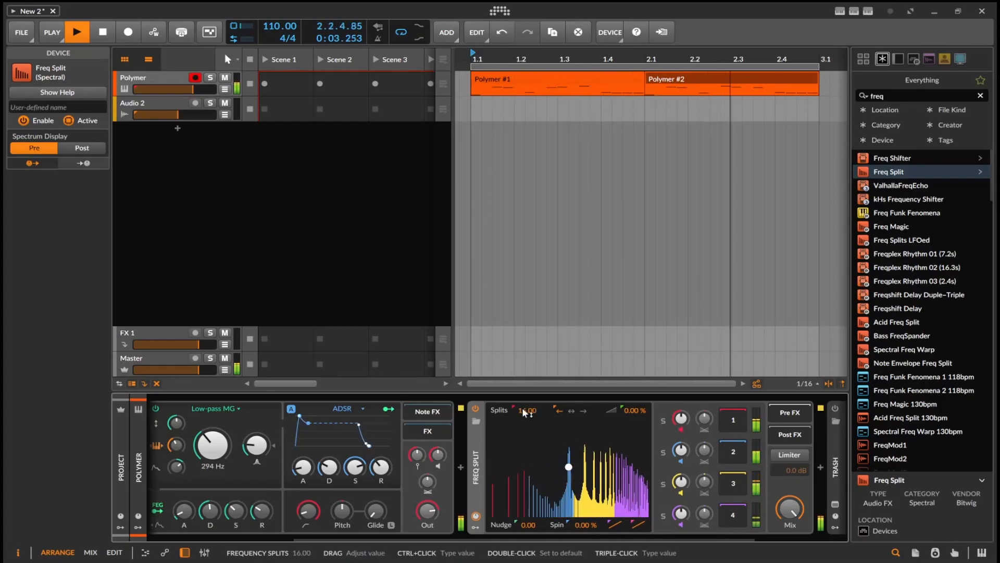
{"action": "triple_click", "coordinate": [526, 410]}
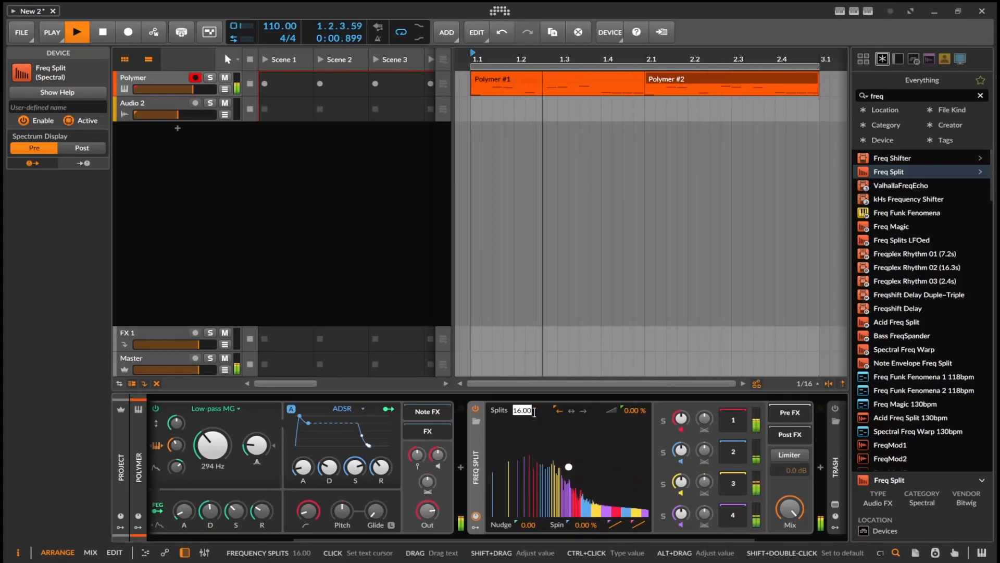
{"action": "type", "text": "4"}
{"action": "key", "text": "Return"}
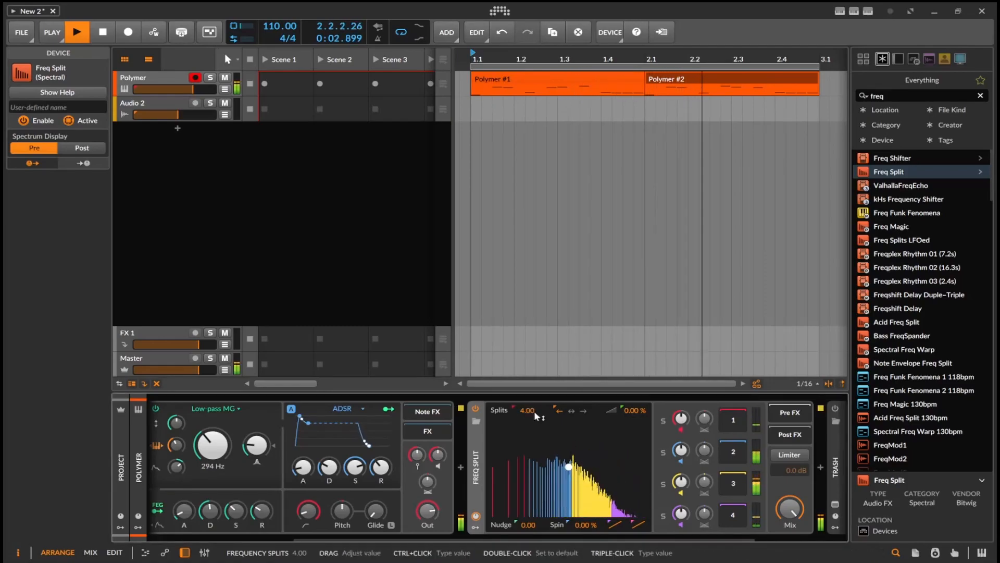
{"action": "left_click", "coordinate": [101, 37]}
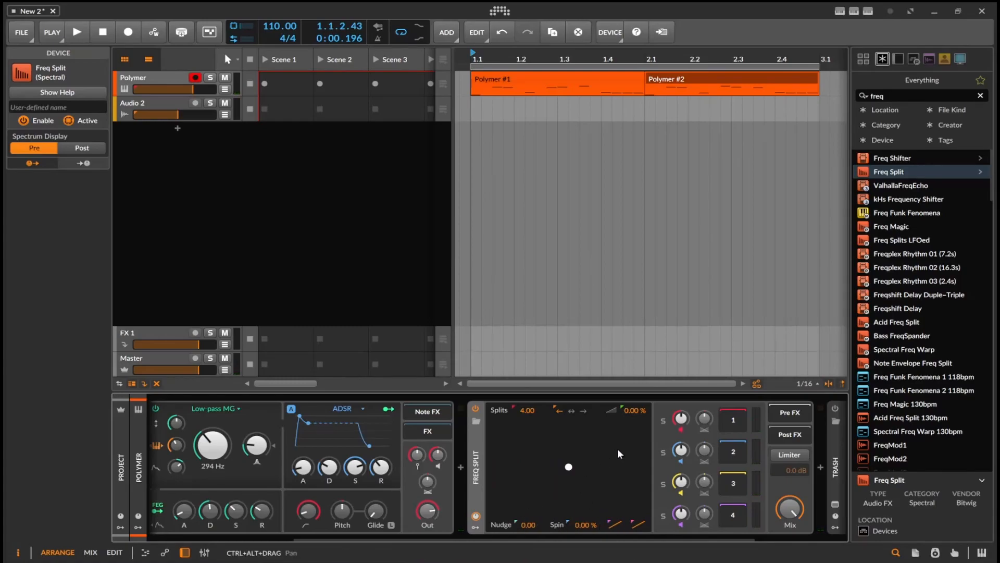
- Move the Trash device into band 1's chain of Freq Split and enable it
{"action": "left_click_drag", "start_coordinate": [684, 427], "coordinate": [705, 437]}
{"action": "left_click_drag", "start_coordinate": [648, 540], "coordinate": [736, 540]}
{"action": "left_click", "coordinate": [599, 423]}
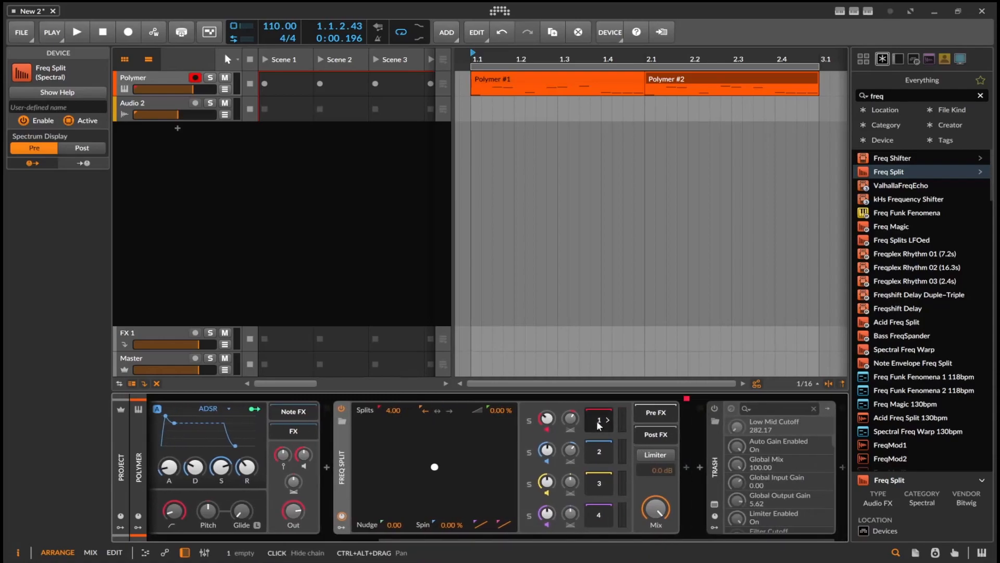
{"action": "left_click_drag", "start_coordinate": [893, 96], "coordinate": [830, 97]}
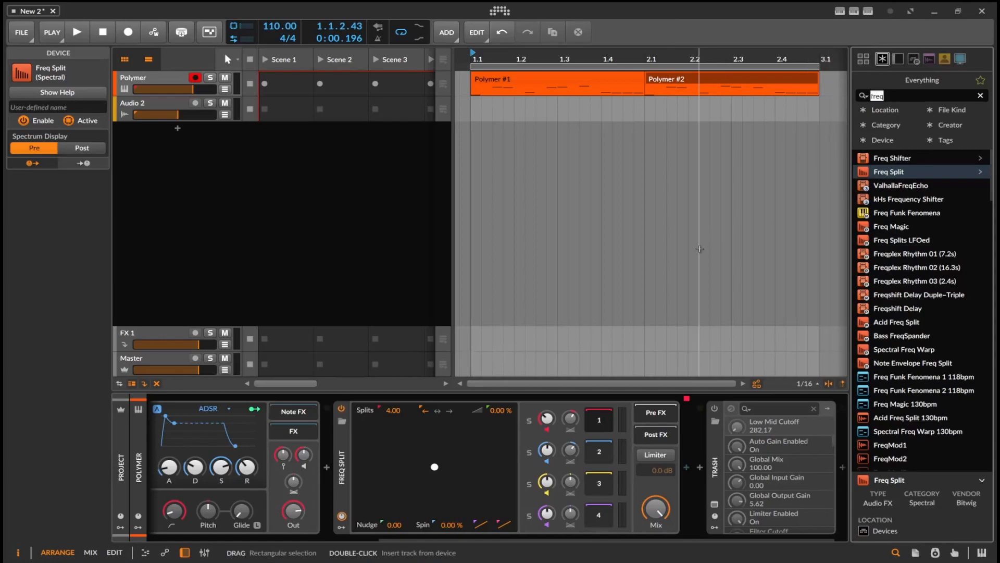
{"action": "left_click_drag", "start_coordinate": [716, 473], "coordinate": [686, 464]}
{"action": "left_click", "coordinate": [700, 412]}
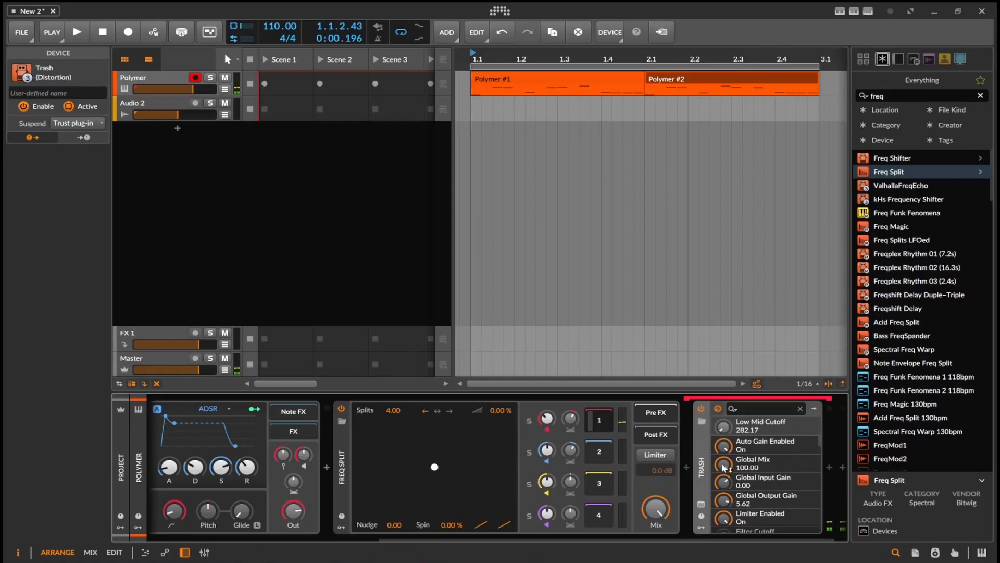
- Open the Trash plug-in window and set the middle band's Trash Blend Y to 0.74 and Drive to 0.76
{"action": "left_click", "coordinate": [702, 515]}
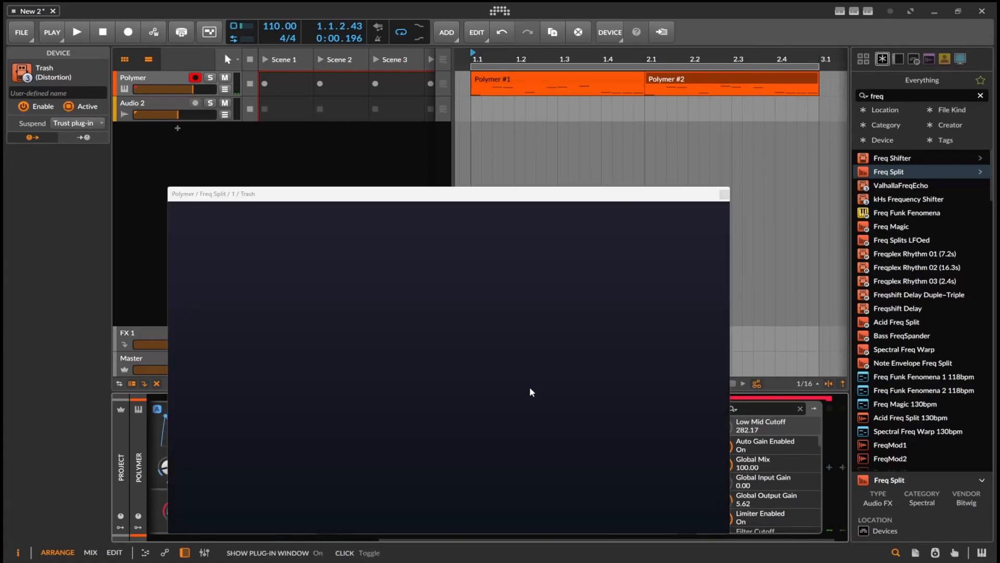
{"action": "left_click_drag", "start_coordinate": [357, 370], "coordinate": [353, 339]}
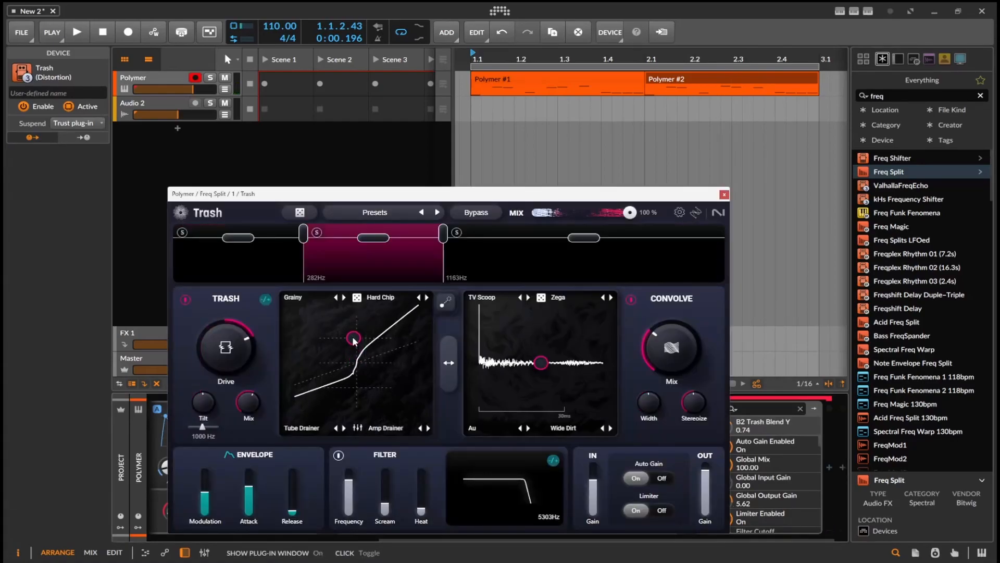
{"action": "left_click_drag", "start_coordinate": [238, 342], "coordinate": [240, 338]}
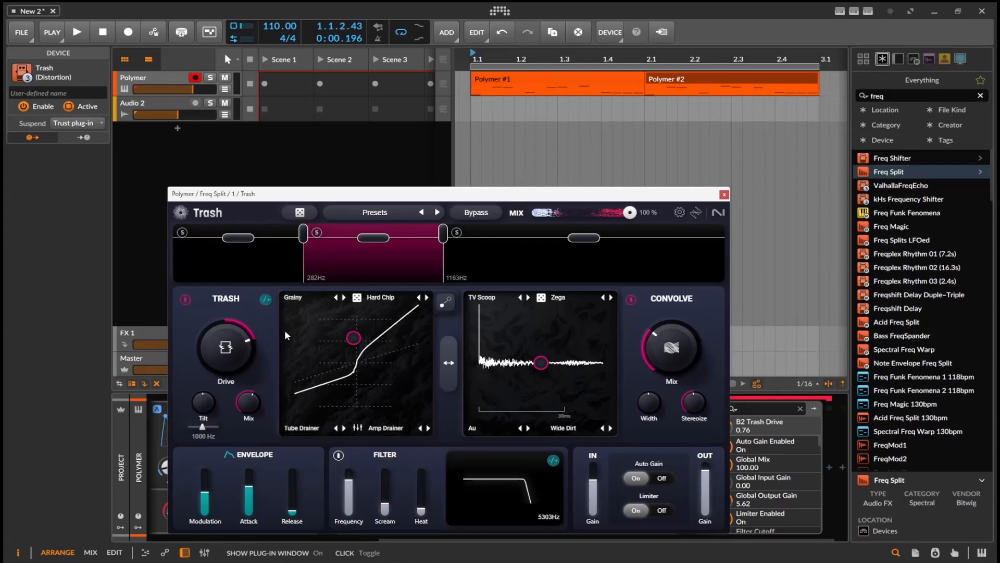
- During playback, extend Trash's middle band to cover 20 Hz to 20000 Hz, and stop playback
{"action": "left_click", "coordinate": [77, 31]}
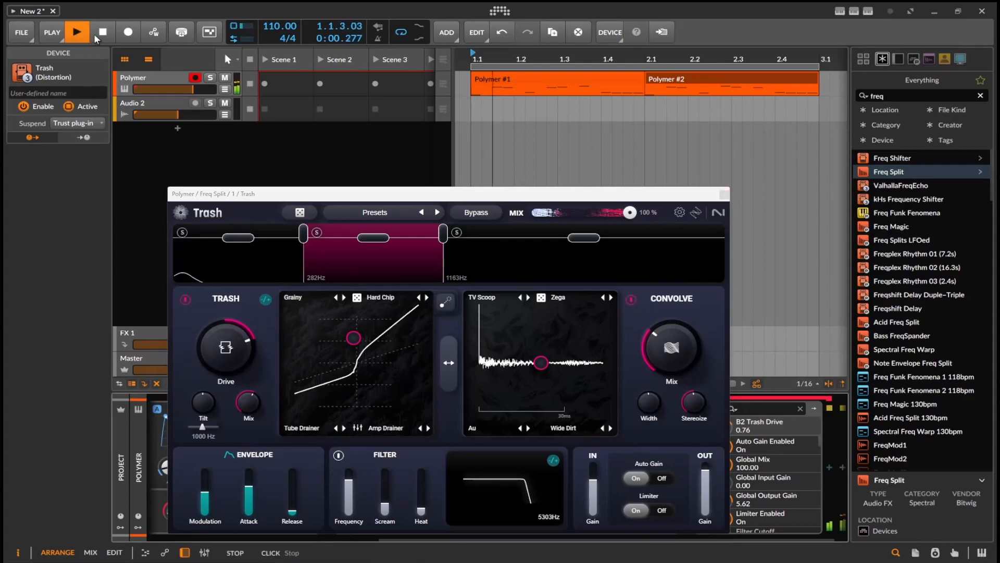
{"action": "left_click_drag", "start_coordinate": [313, 193], "coordinate": [360, 135]}
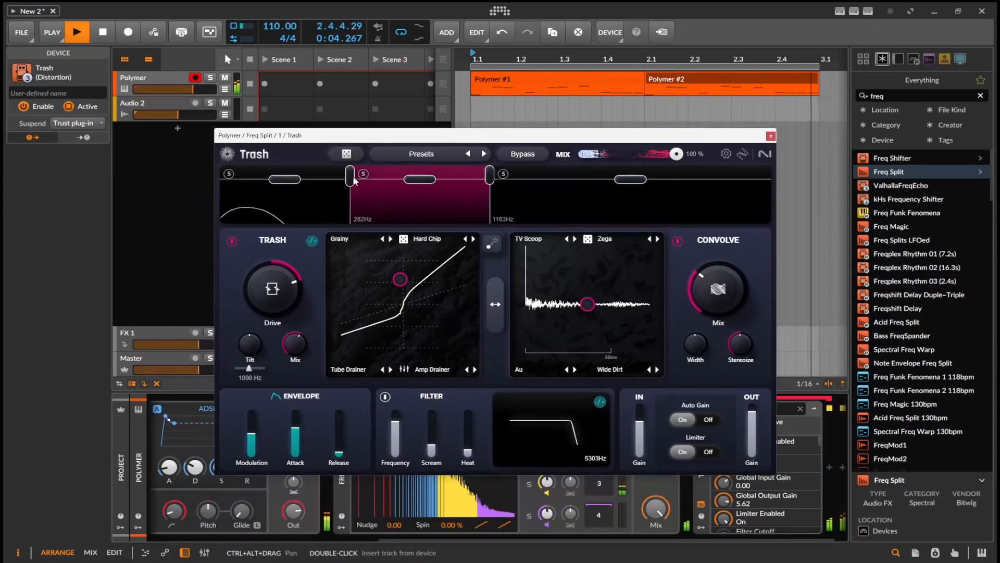
{"action": "left_click_drag", "start_coordinate": [351, 177], "coordinate": [220, 177]}
{"action": "left_click_drag", "start_coordinate": [490, 180], "coordinate": [771, 180]}
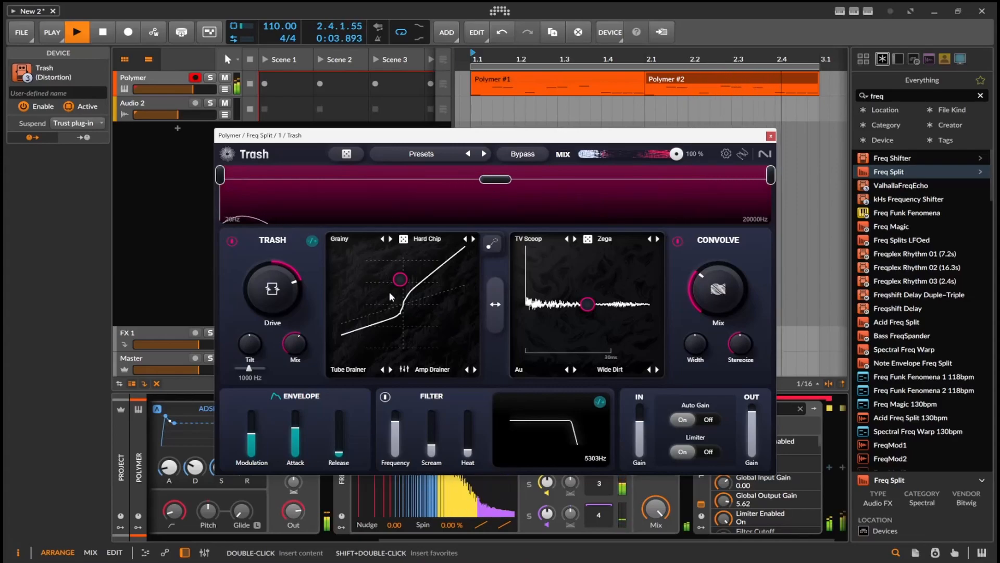
{"action": "left_click", "coordinate": [186, 177]}
{"action": "key", "text": "space"}
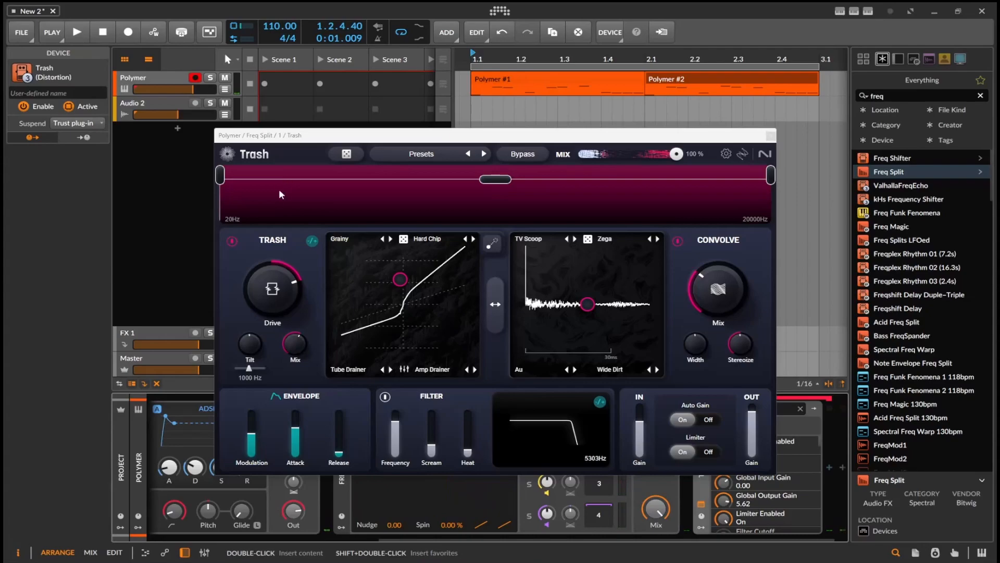
- Move the Trash window clear of the device chain and audition the clips with Trash on band 1
{"action": "left_click_drag", "start_coordinate": [278, 150], "coordinate": [292, 42]}
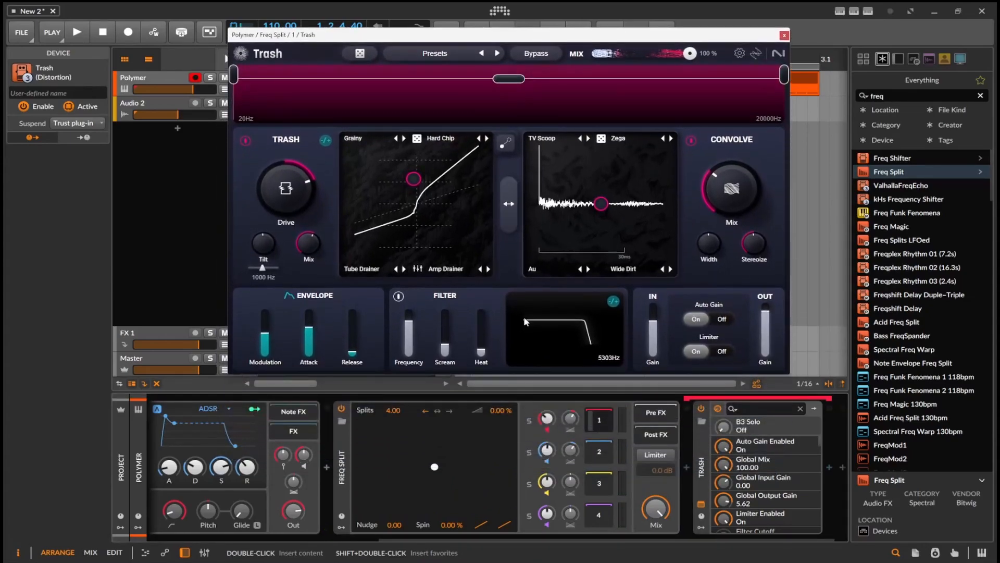
{"action": "left_click", "coordinate": [73, 32]}
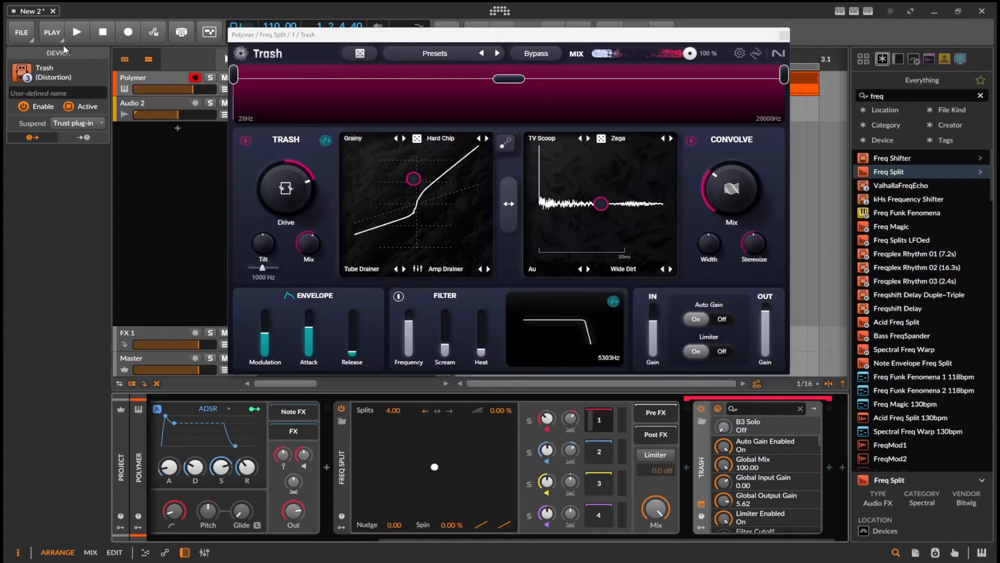
{"action": "left_click", "coordinate": [104, 37]}
{"action": "left_click", "coordinate": [86, 36]}
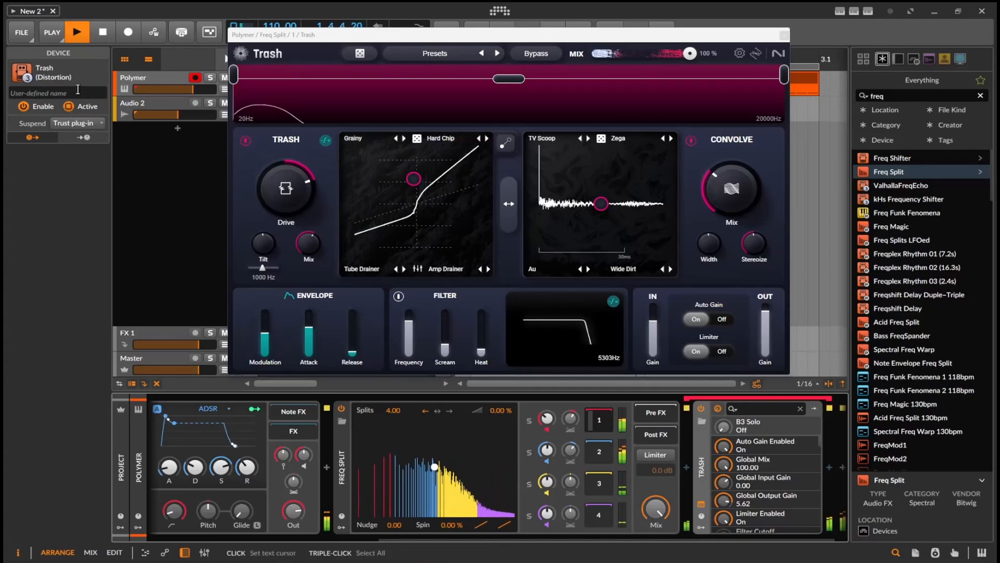
{"action": "key", "text": "space"}
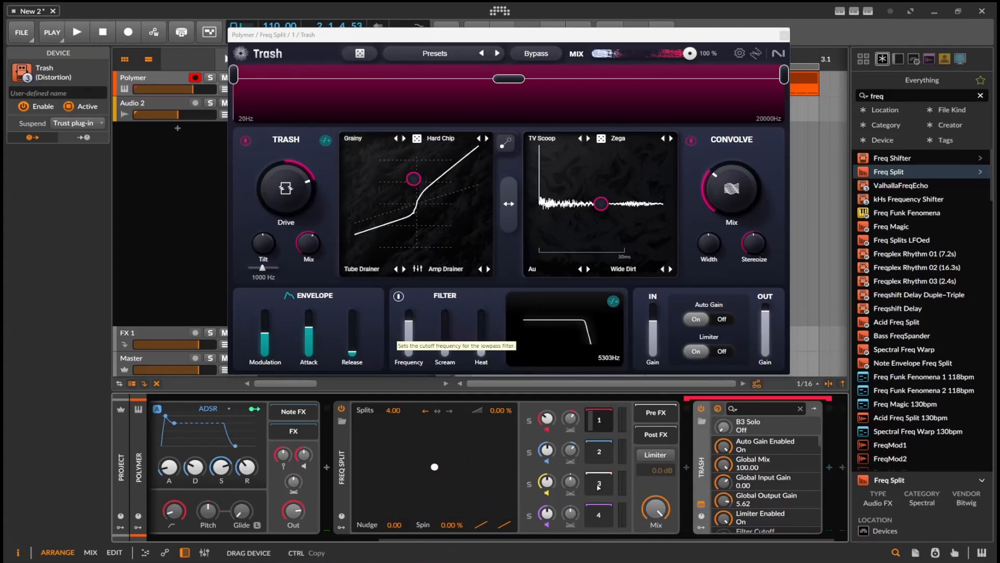
- Move Trash from band 1 into band 3's chain of Freq Split and start playback
{"action": "scroll", "coordinate": [600, 485], "scroll_direction": "up", "scroll_amount": 3}
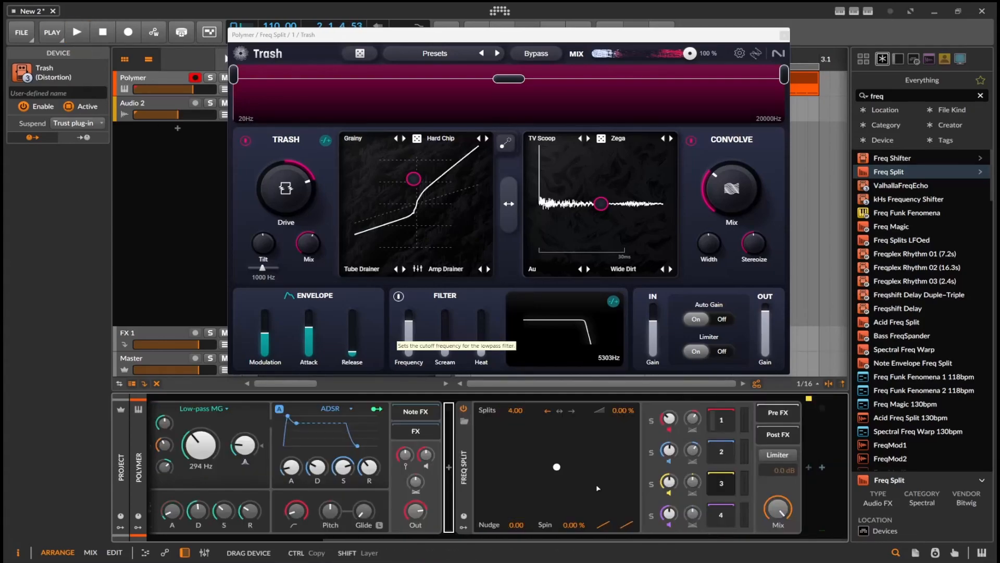
{"action": "left_click", "coordinate": [721, 484]}
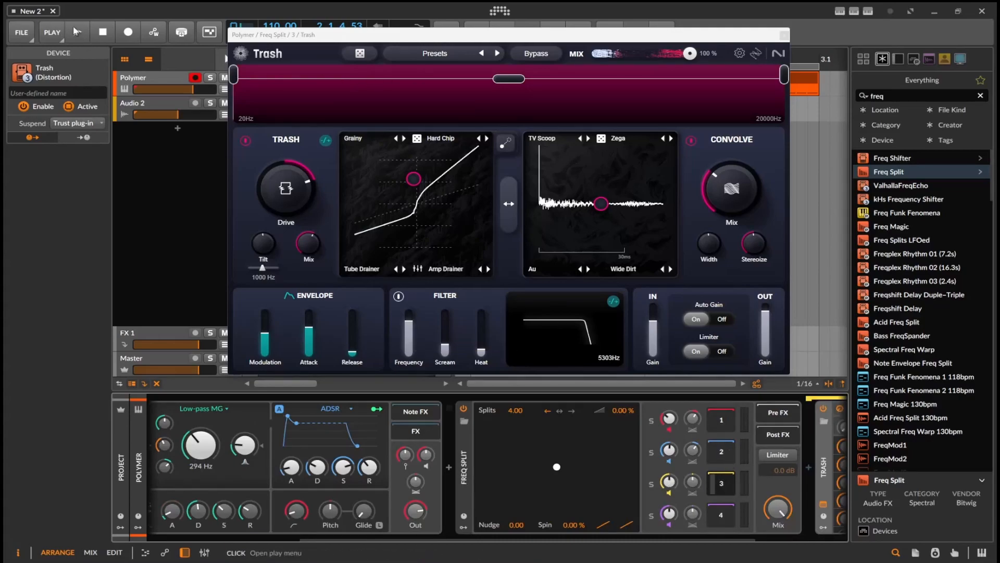
{"action": "left_click", "coordinate": [76, 32]}
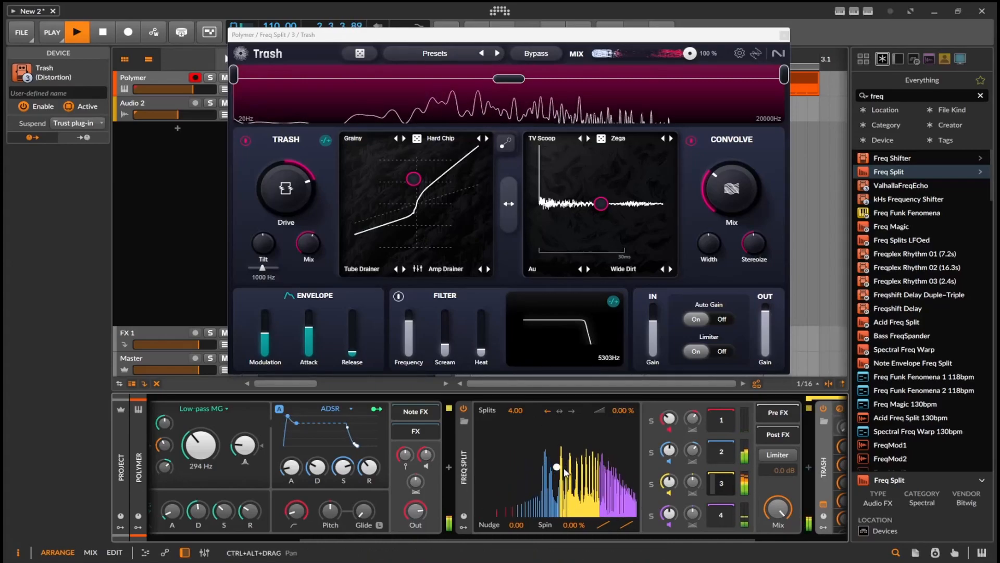
- Adjust Freq Split's Split Bend and Split Pinch while auditioning Trash on band 3, and close the Trash window with playback stopped
{"action": "mouse_move", "coordinate": [559, 467]}
{"action": "left_mouse_down"}
{"action": "mouse_move", "coordinate": [583, 471]}
{"action": "mouse_move", "coordinate": [504, 476]}
{"action": "mouse_move", "coordinate": [558, 471]}
{"action": "left_mouse_up"}
{"action": "key", "text": "space"}
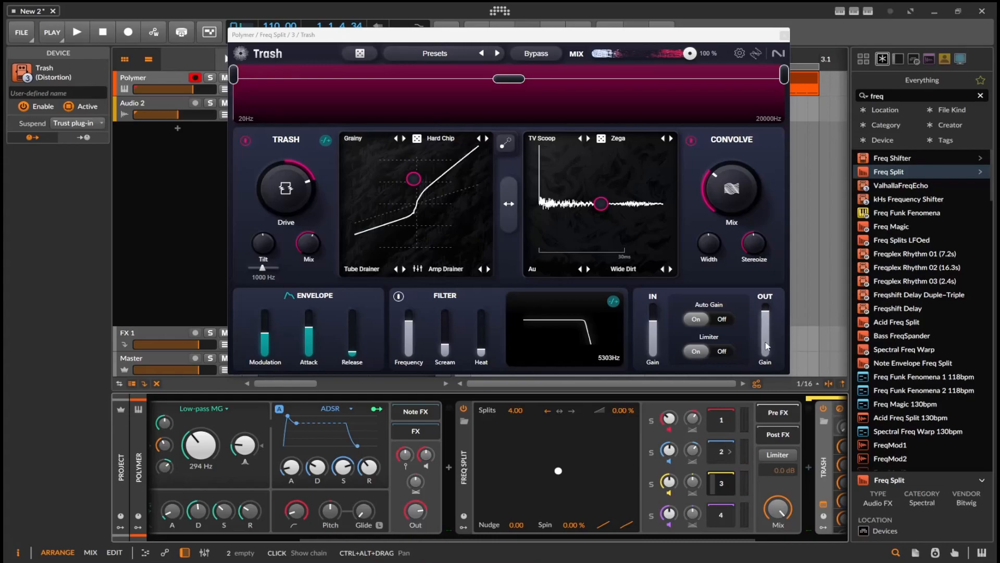
{"action": "left_click", "coordinate": [784, 35]}
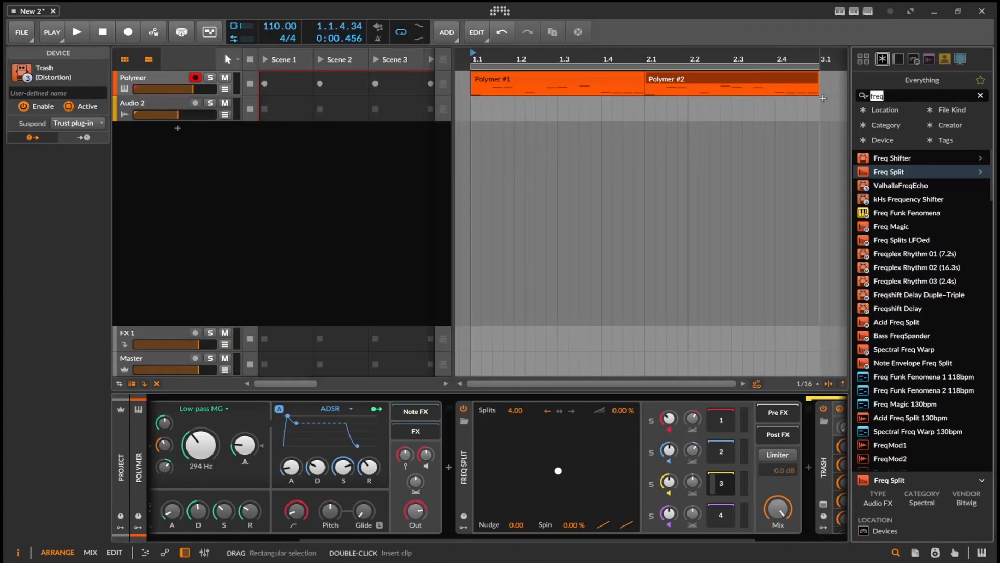
- Search the browser for "del" and add Delay+ to band 1's chain in Freq Split
{"action": "type", "text": "del"}
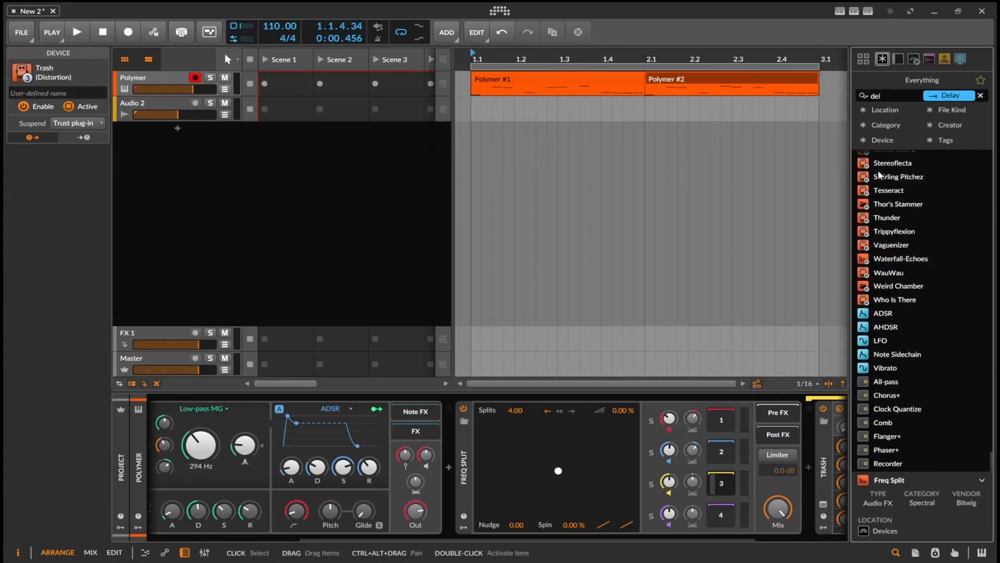
{"action": "scroll", "coordinate": [940, 269], "scroll_direction": "up", "scroll_amount": 10}
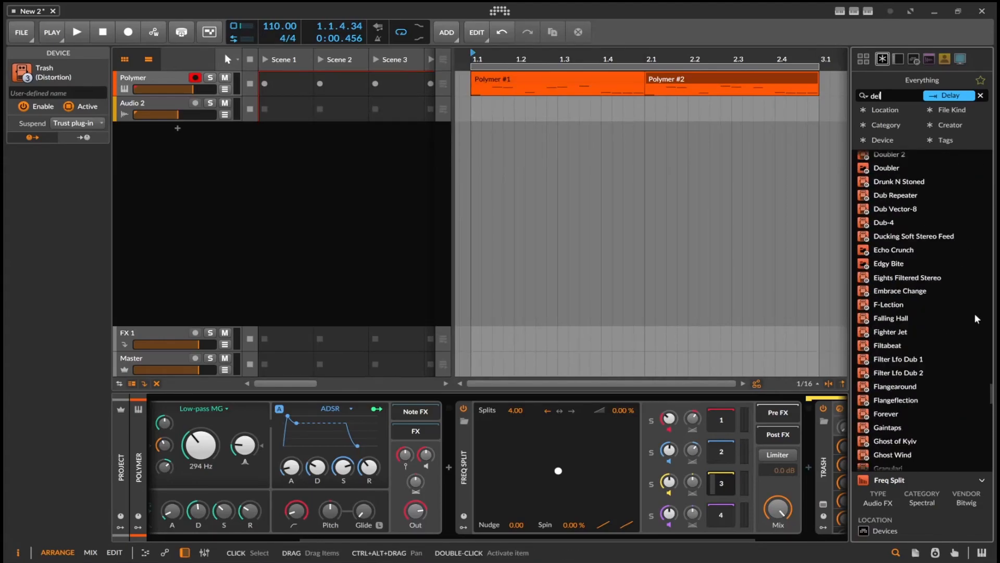
{"action": "scroll", "coordinate": [917, 271], "scroll_direction": "up", "scroll_amount": 10}
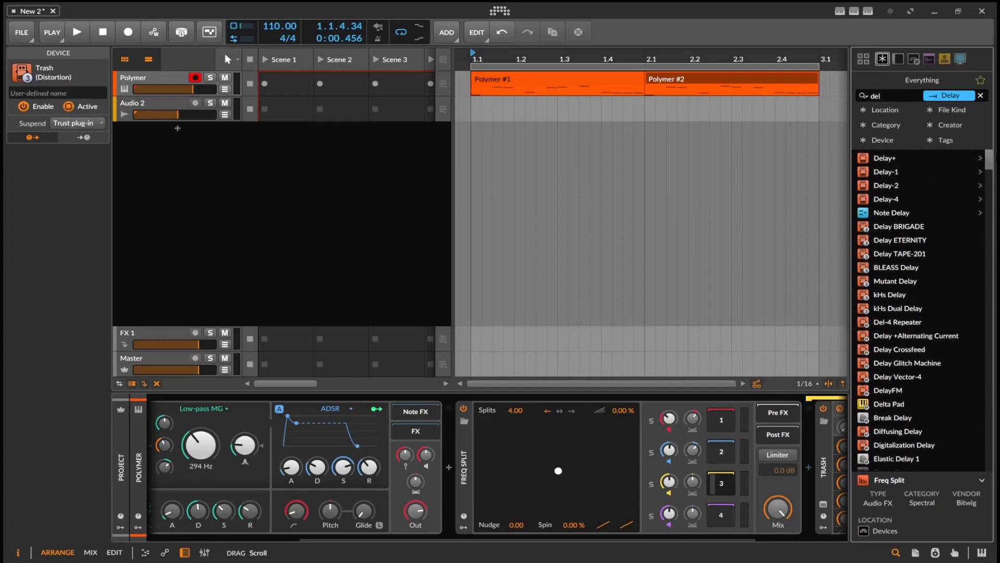
{"action": "left_click_drag", "start_coordinate": [879, 162], "coordinate": [739, 423]}
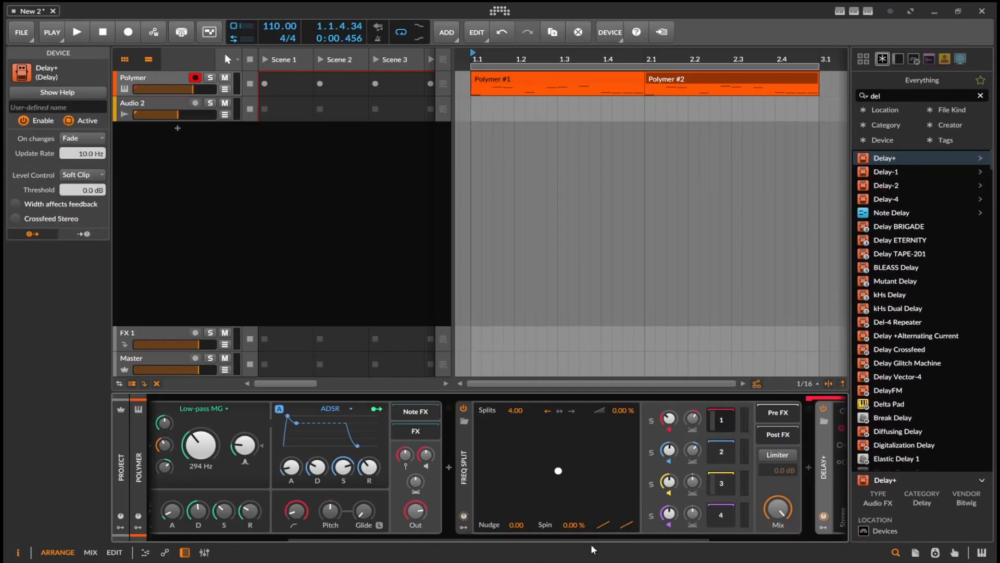
- Start playback and move Delay+ out of band 1 to the device chain position directly before Freq Split
{"action": "key", "text": "space"}
{"action": "left_click_drag", "start_coordinate": [590, 536], "coordinate": [656, 542]}
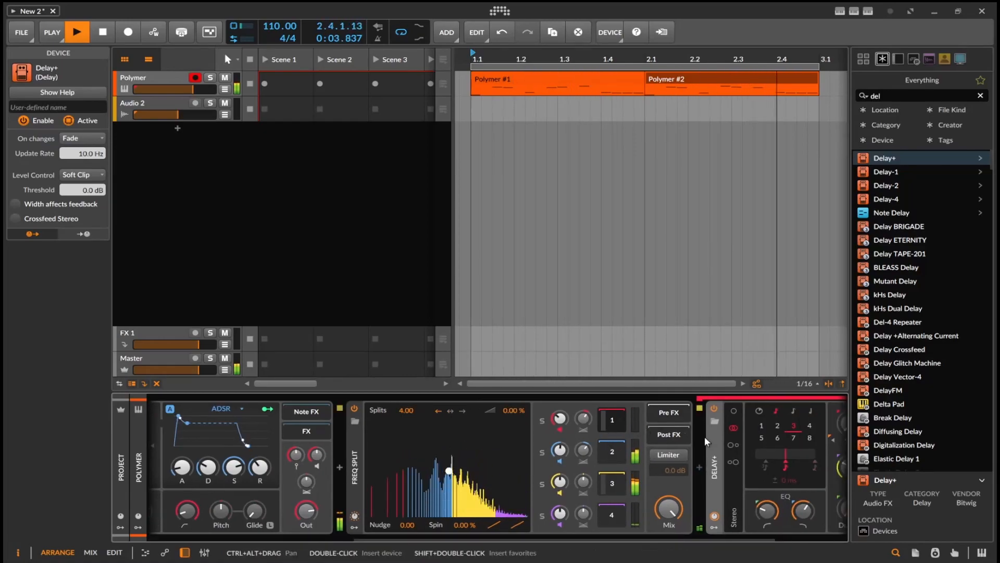
{"action": "left_click_drag", "start_coordinate": [717, 450], "coordinate": [340, 460]}
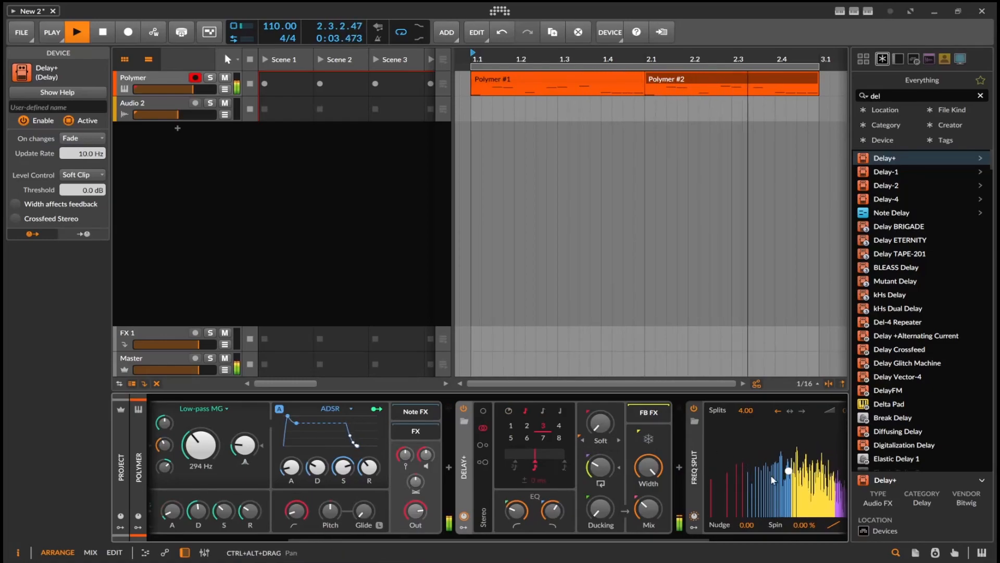
- Shift Freq Split's band split point toward the lower frequencies and set its Spin to 1.60 %
{"action": "left_click_drag", "start_coordinate": [788, 470], "coordinate": [767, 467]}
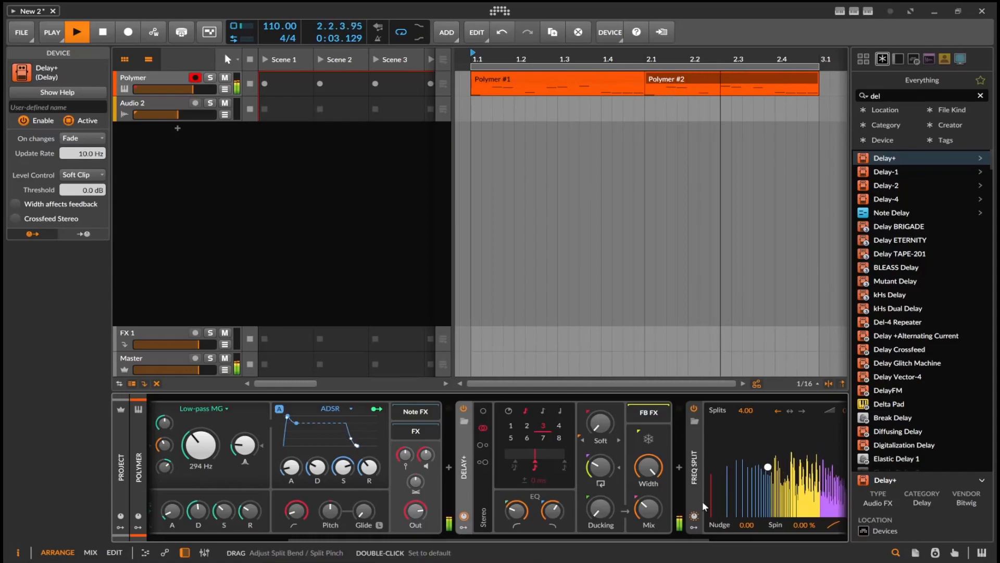
{"action": "left_click_drag", "start_coordinate": [665, 535], "coordinate": [762, 540]}
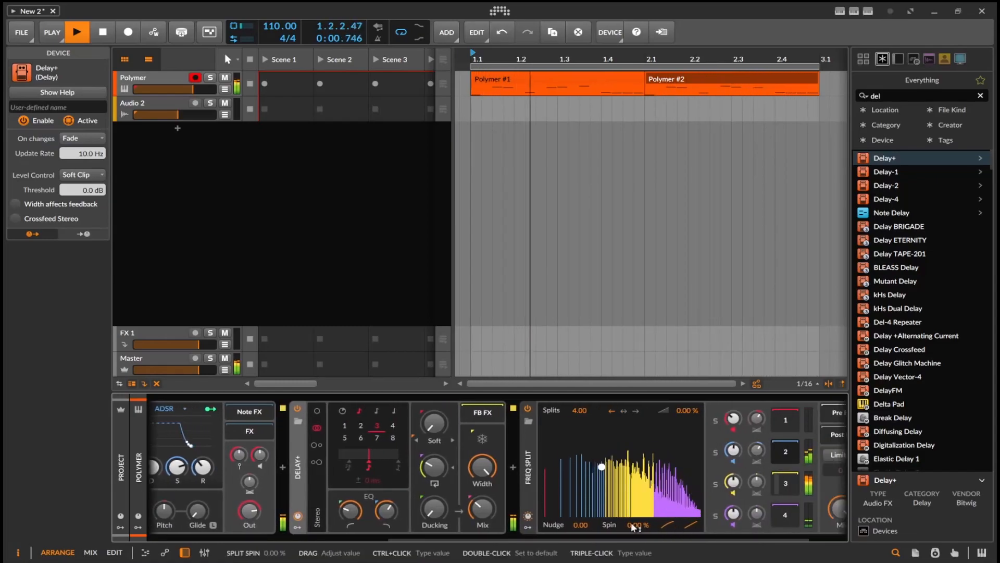
{"action": "mouse_move", "coordinate": [638, 525]}
{"action": "left_mouse_down"}
{"action": "mouse_move", "coordinate": [639, 539]}
{"action": "mouse_move", "coordinate": [638, 513]}
{"action": "mouse_move", "coordinate": [639, 523]}
{"action": "left_mouse_up"}
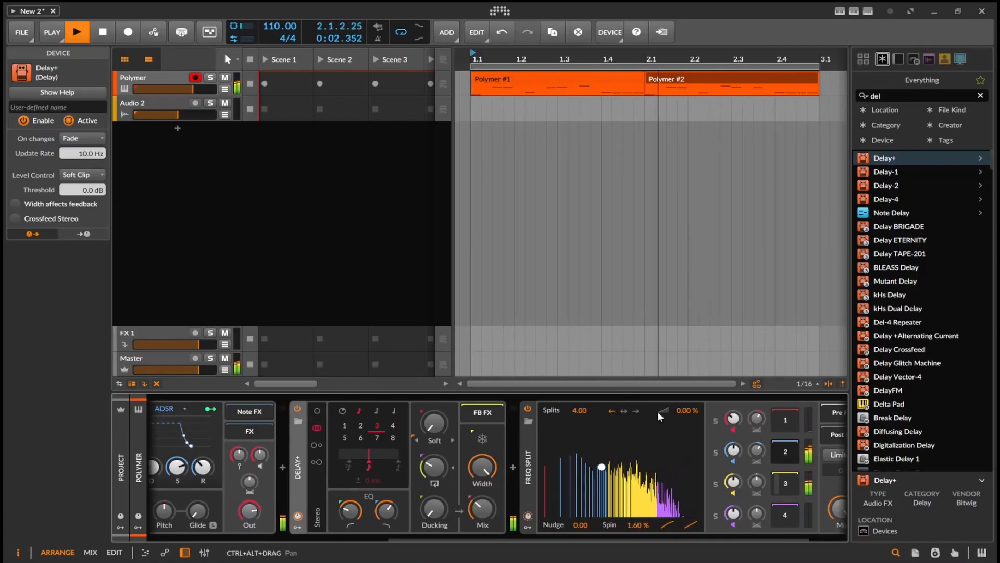
- Set Freq Split's Crossfade Amount to 31.2 % and Nudge to +0.74, and stop playback
{"action": "left_click_drag", "start_coordinate": [677, 411], "coordinate": [677, 393]}
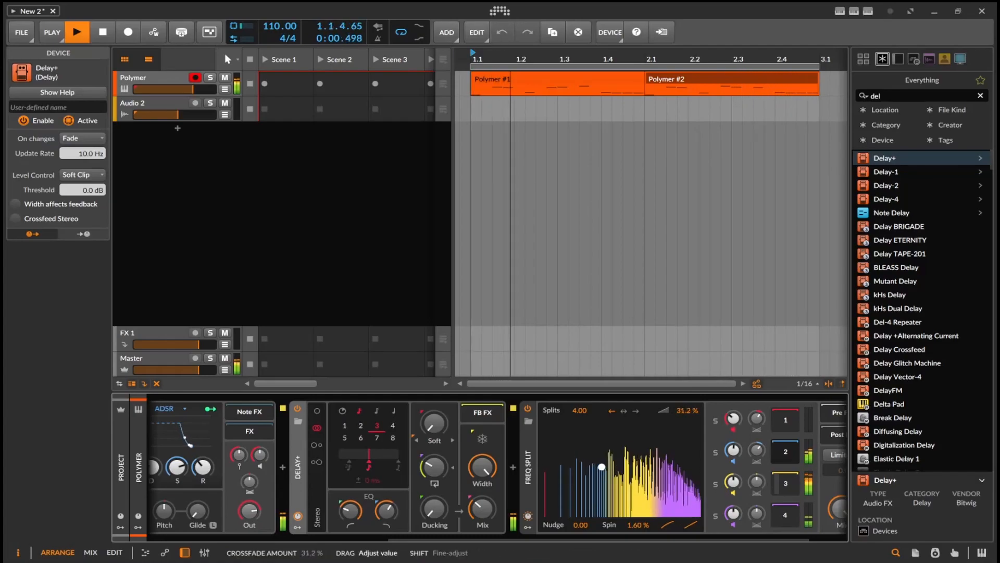
{"action": "left_click_drag", "start_coordinate": [580, 524], "coordinate": [580, 517]}
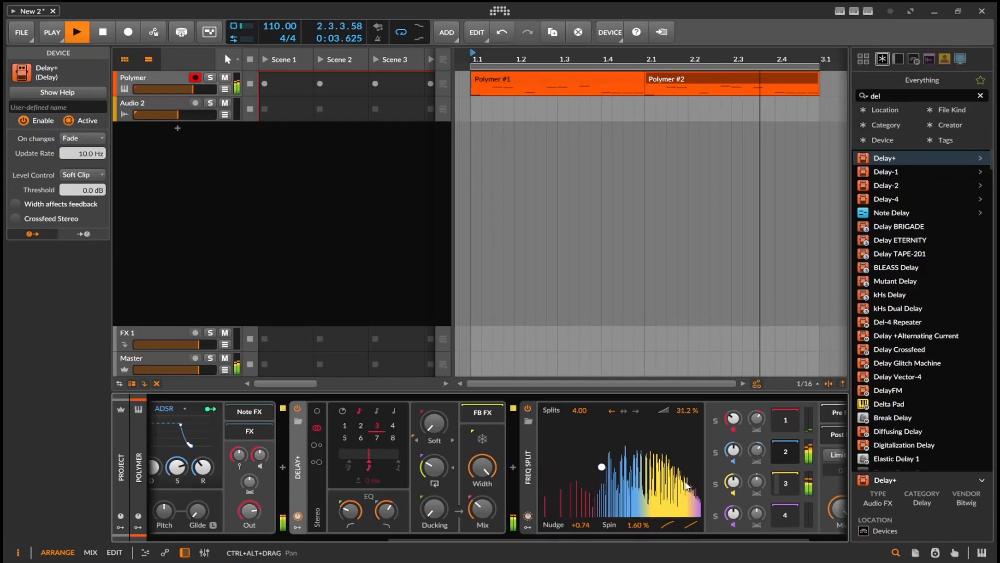
{"action": "left_click", "coordinate": [103, 32]}
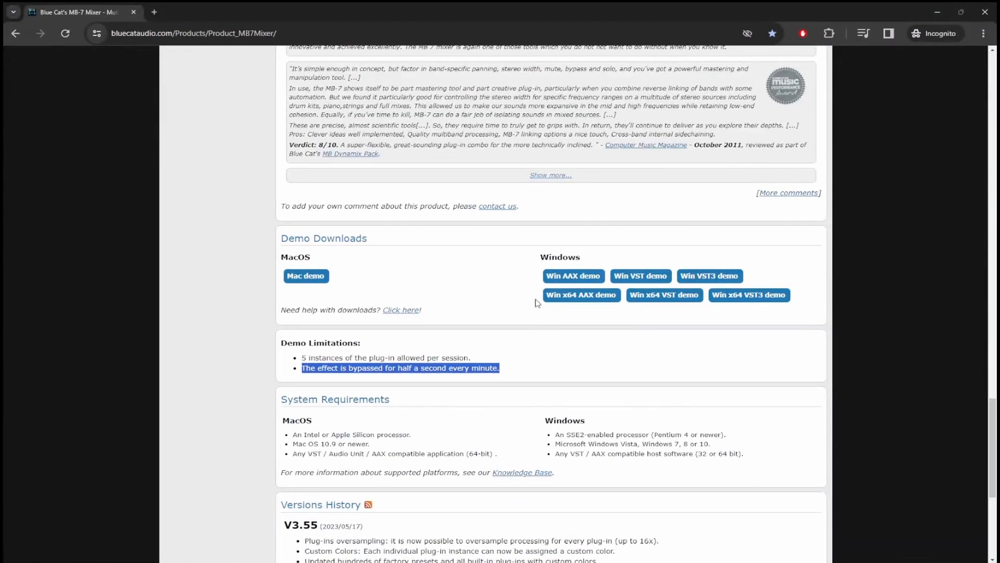
{"action": "scroll", "coordinate": [537, 303], "scroll_direction": "up", "scroll_amount": 20}
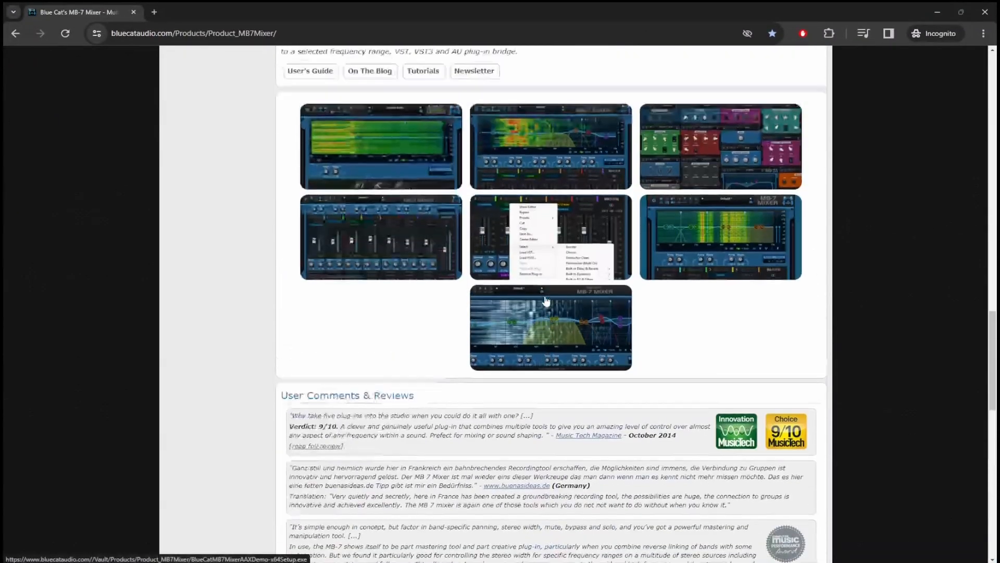
{"action": "scroll", "coordinate": [543, 288], "scroll_direction": "down", "scroll_amount": 3}
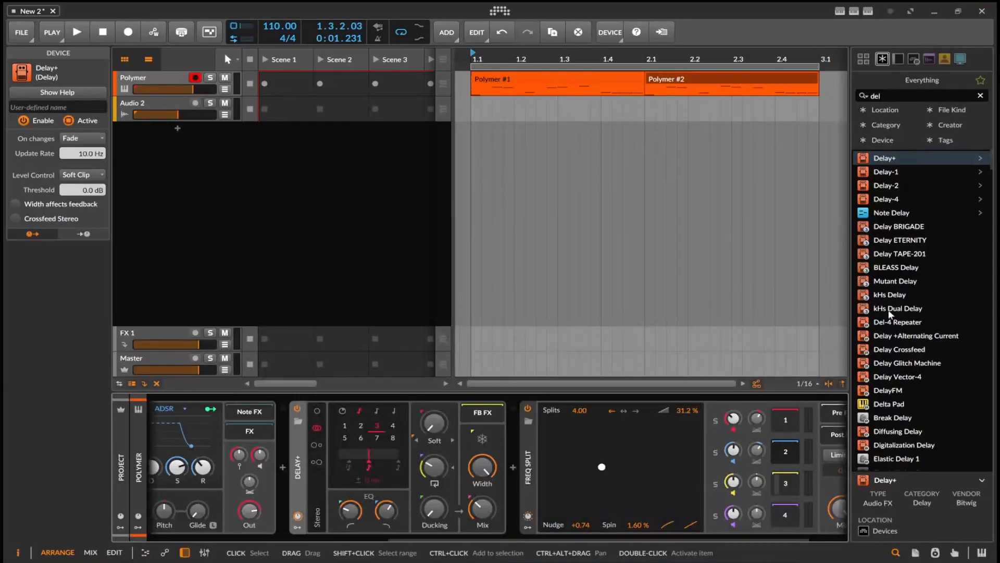
- Search the browser for "tool" and add a Tool device to each of Freq Split's four bands, placing it after Trash on band 3
{"action": "left_click_drag", "start_coordinate": [618, 533], "coordinate": [779, 528]}
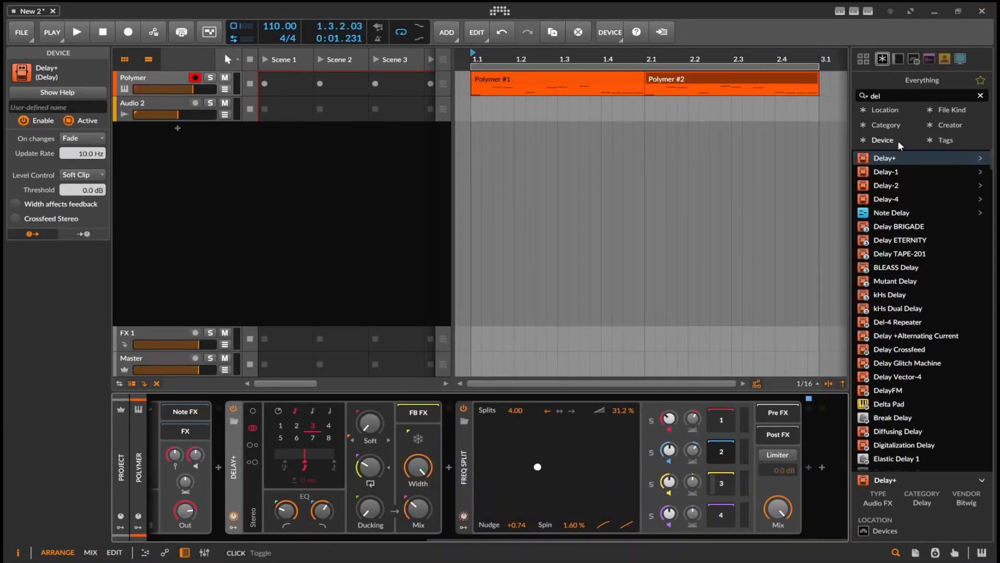
{"action": "left_click", "coordinate": [901, 98]}
{"action": "type", "text": "tool"}
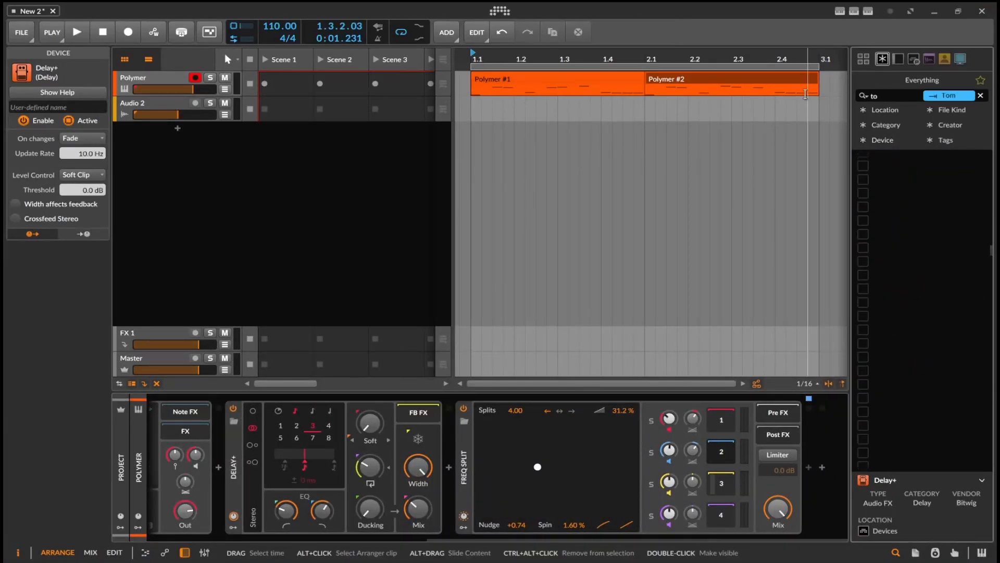
{"action": "left_click_drag", "start_coordinate": [869, 158], "coordinate": [723, 420]}
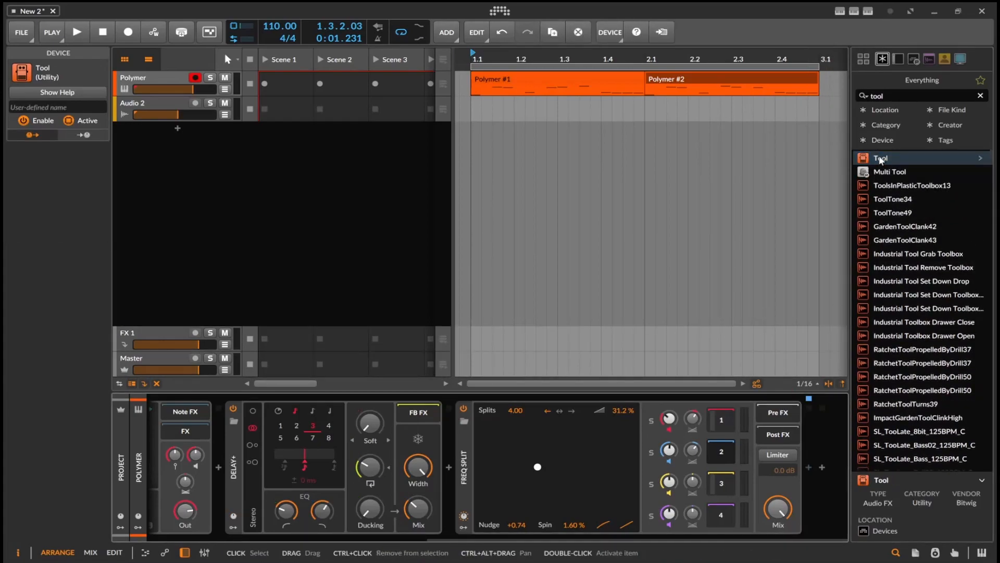
{"action": "left_click_drag", "start_coordinate": [881, 160], "coordinate": [715, 443]}
{"action": "left_click_drag", "start_coordinate": [719, 517], "coordinate": [720, 517]}
{"action": "left_click_drag", "start_coordinate": [878, 158], "coordinate": [719, 482]}
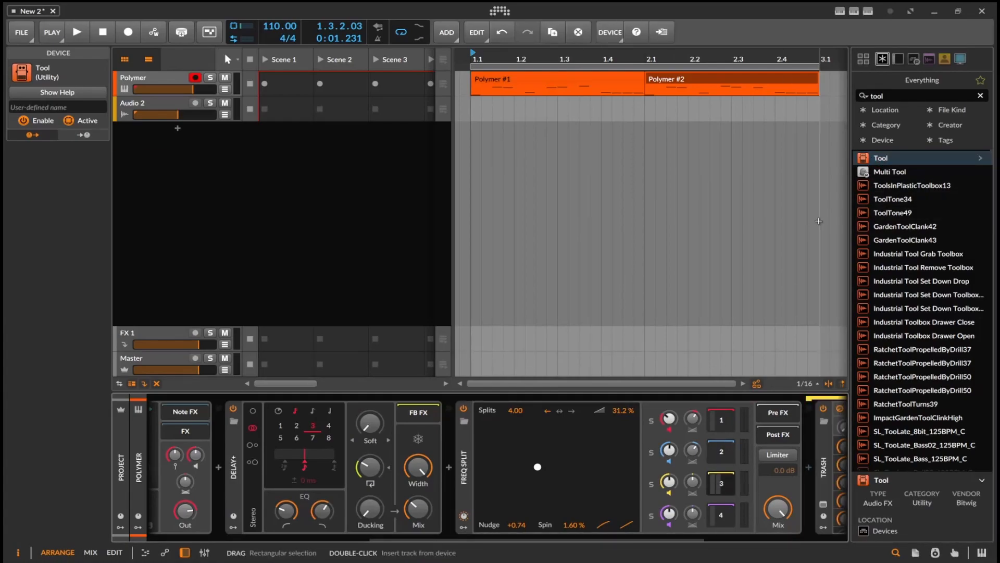
{"action": "left_click_drag", "start_coordinate": [859, 161], "coordinate": [838, 180]}
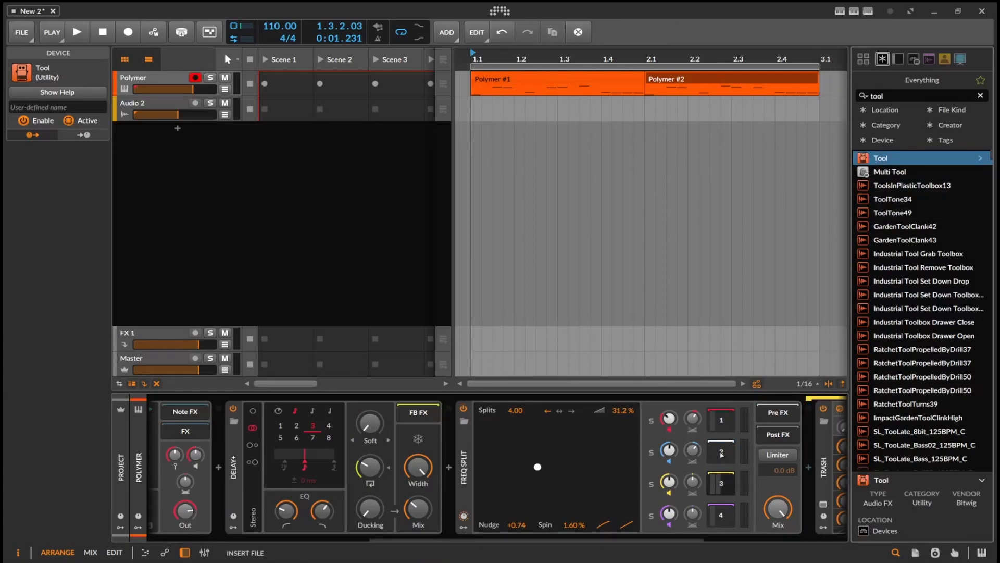
{"action": "left_click_drag", "start_coordinate": [722, 453], "coordinate": [721, 453]}
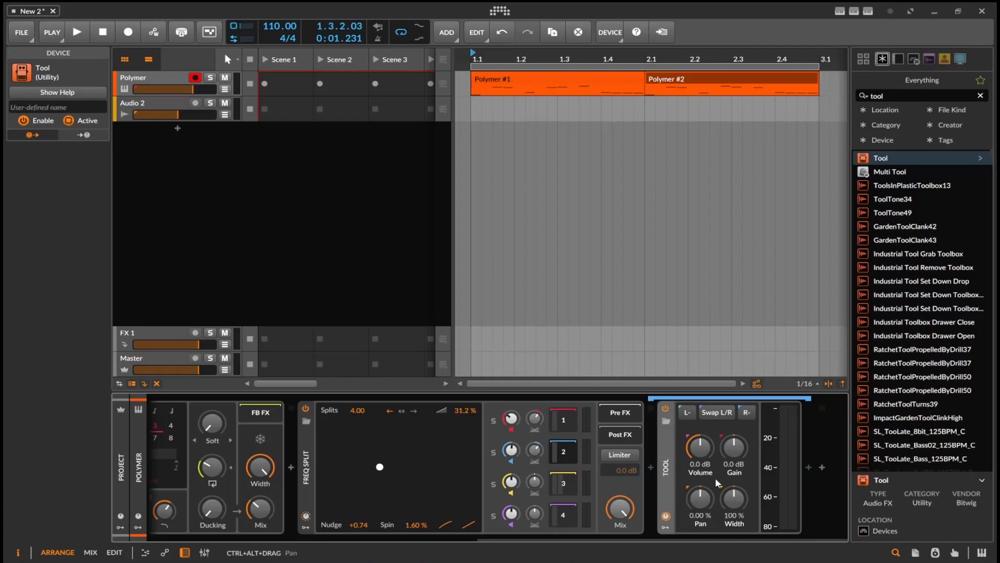
- Show band 2's Tool and lower its Volume to -63.3 dB with playback running
{"action": "left_click", "coordinate": [575, 451]}
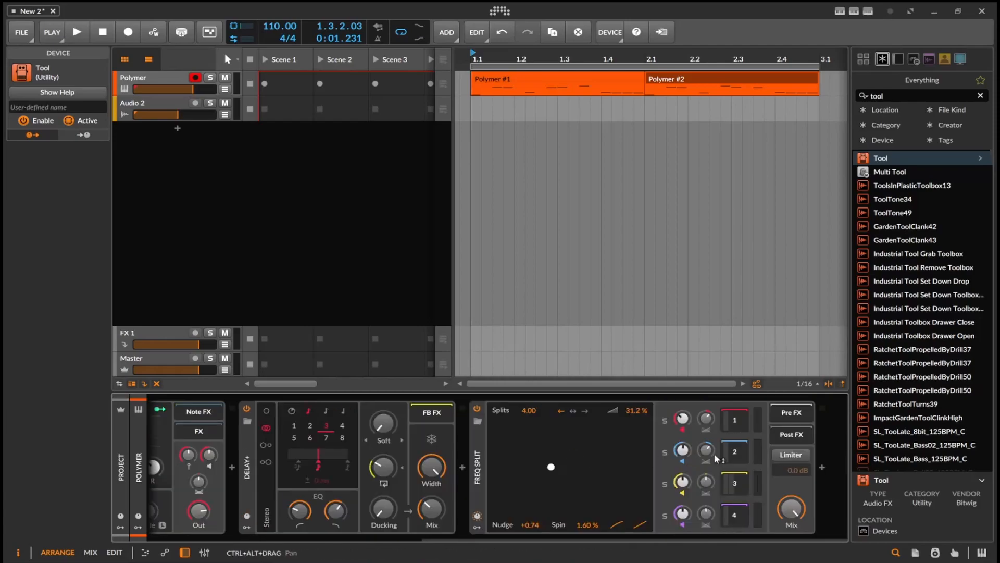
{"action": "left_click_drag", "start_coordinate": [657, 536], "coordinate": [750, 536]}
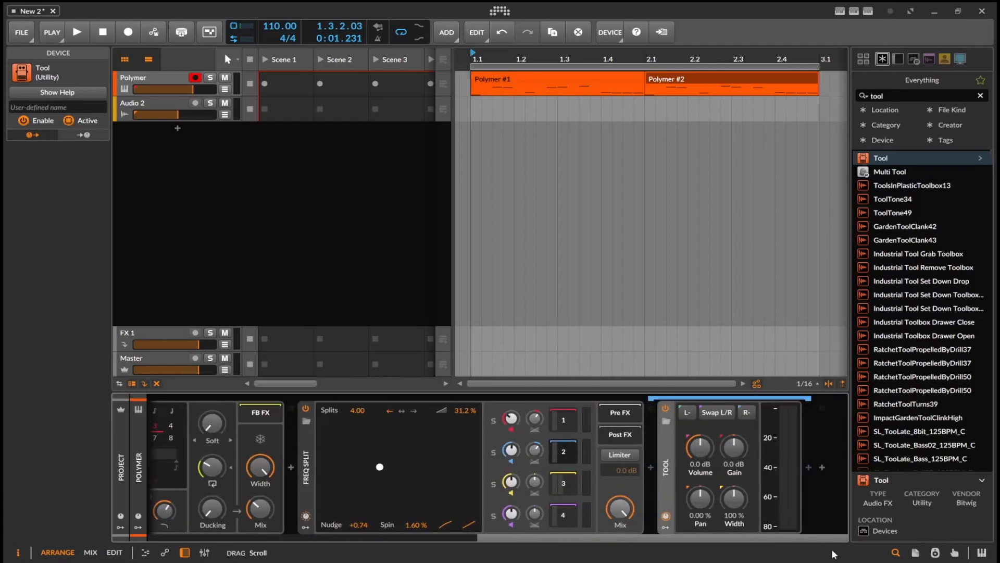
{"action": "mouse_move", "coordinate": [705, 449]}
{"action": "left_mouse_down"}
{"action": "mouse_move", "coordinate": [705, 509]}
{"action": "mouse_move", "coordinate": [705, 448]}
{"action": "left_mouse_up"}
{"action": "key", "text": "space"}
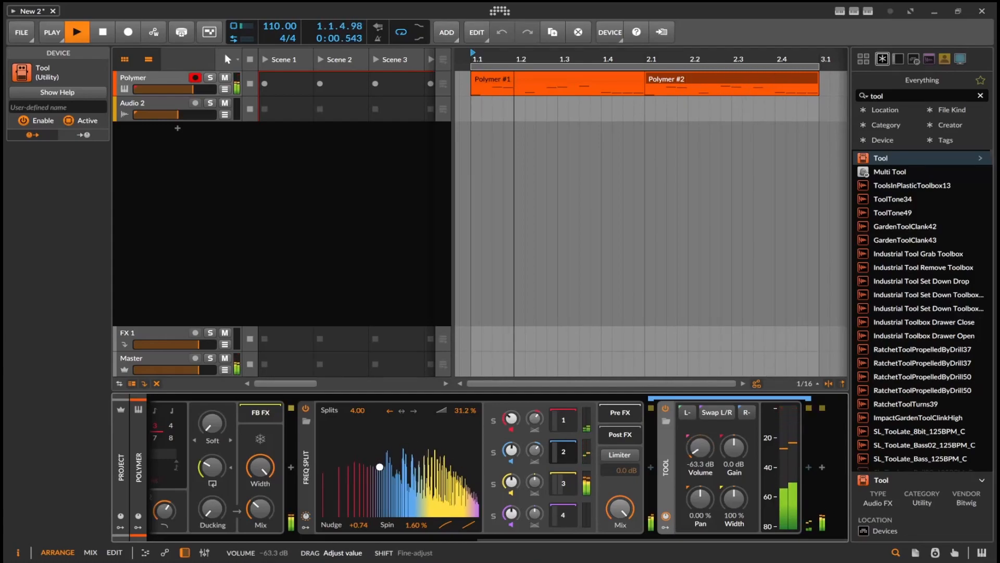
- Show band 3's chain, raise the Volume of the Tool after Trash to +9.1 dB and adjust its Width
{"action": "left_click", "coordinate": [565, 488]}
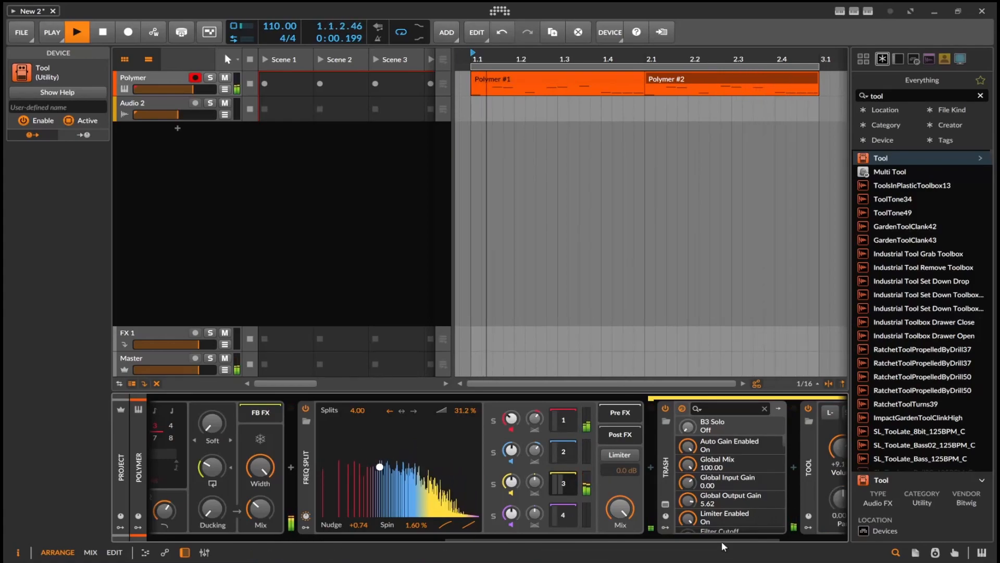
{"action": "scroll", "coordinate": [729, 526], "scroll_direction": "right", "scroll_amount": 3}
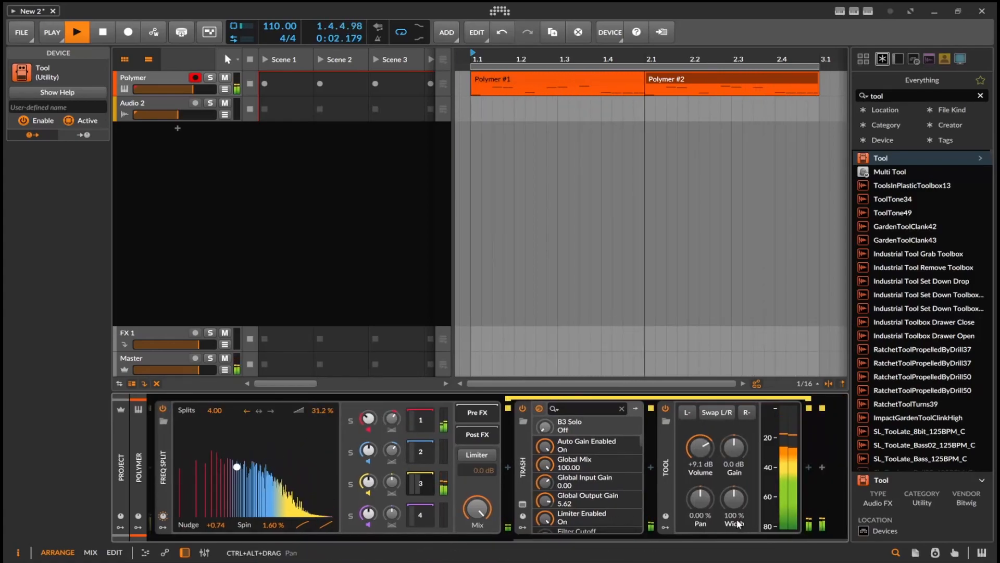
{"action": "mouse_move", "coordinate": [734, 500]}
{"action": "left_mouse_down"}
{"action": "mouse_move", "coordinate": [735, 484]}
{"action": "mouse_move", "coordinate": [700, 516]}
{"action": "mouse_move", "coordinate": [700, 479]}
{"action": "mouse_move", "coordinate": [734, 503]}
{"action": "left_mouse_up"}
- Set band 2's Tool to Pan -100 %, Width 137 %, Volume -0.4 dB and Gain +2.9 dB
{"action": "left_click", "coordinate": [417, 452]}
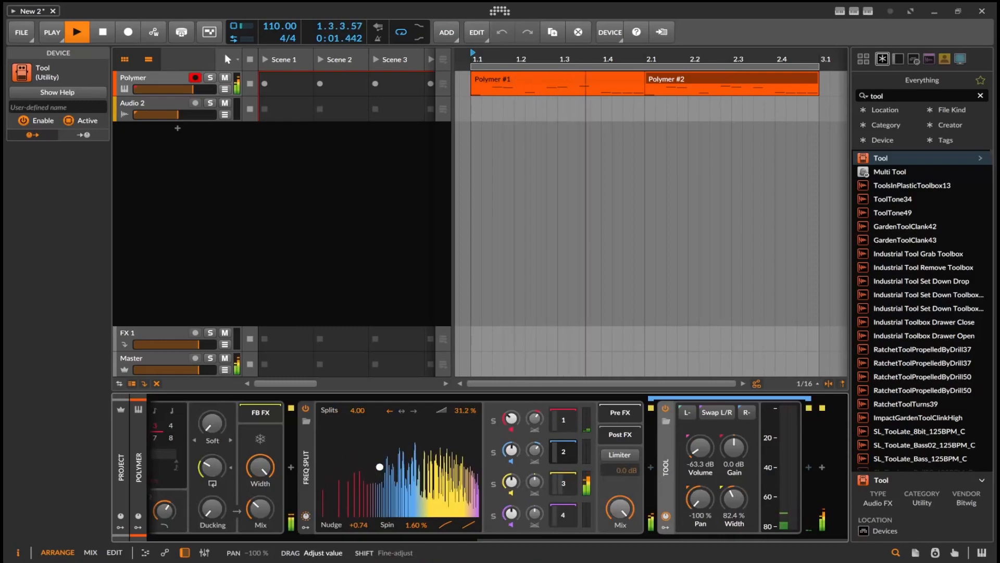
{"action": "left_click_drag", "start_coordinate": [734, 500], "coordinate": [734, 496]}
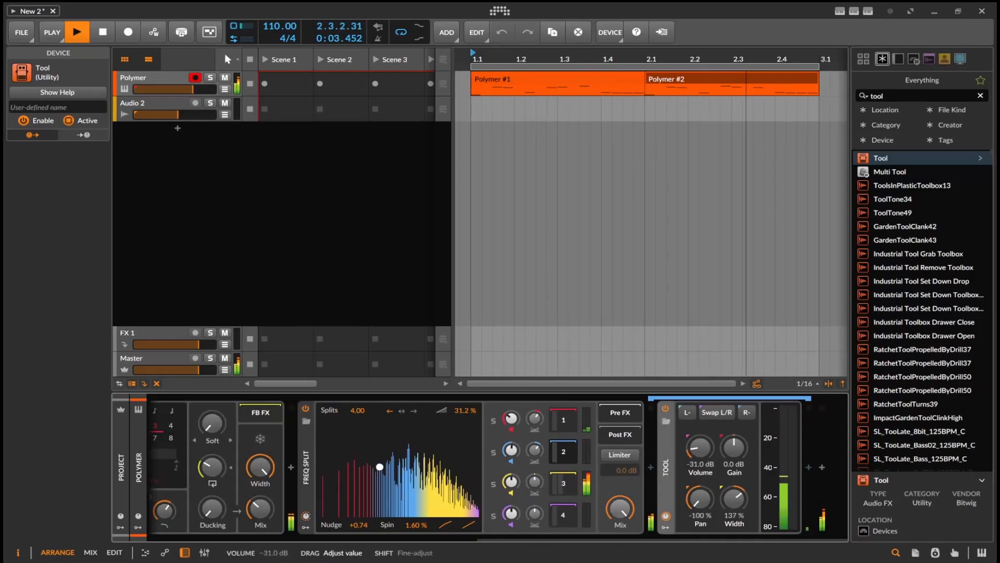
{"action": "left_click_drag", "start_coordinate": [701, 447], "coordinate": [734, 440]}
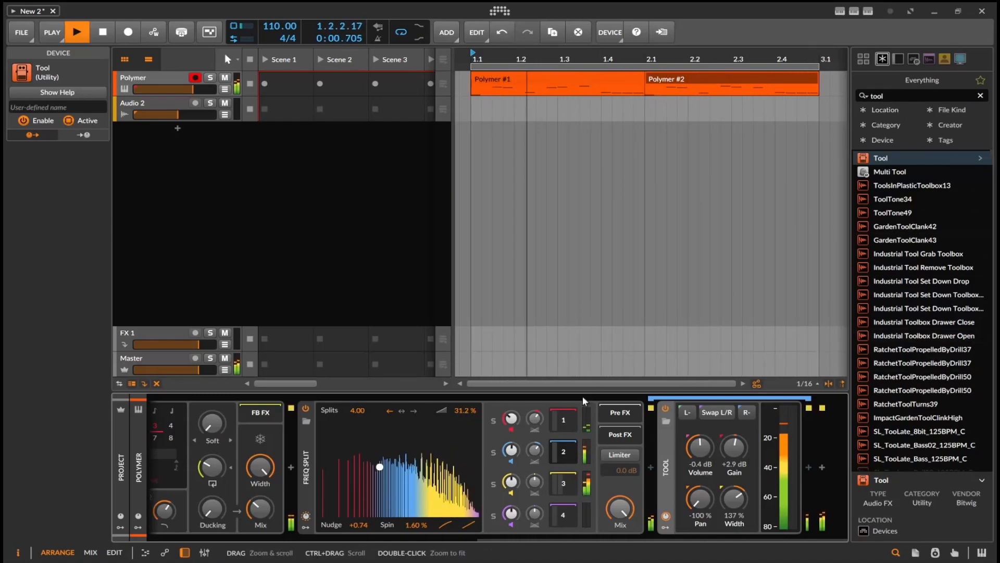
- Adjust the Tool Volume on band 1, set band 4's Tool Volume to -13.0 dB, and stop playback
{"action": "left_click", "coordinate": [565, 424]}
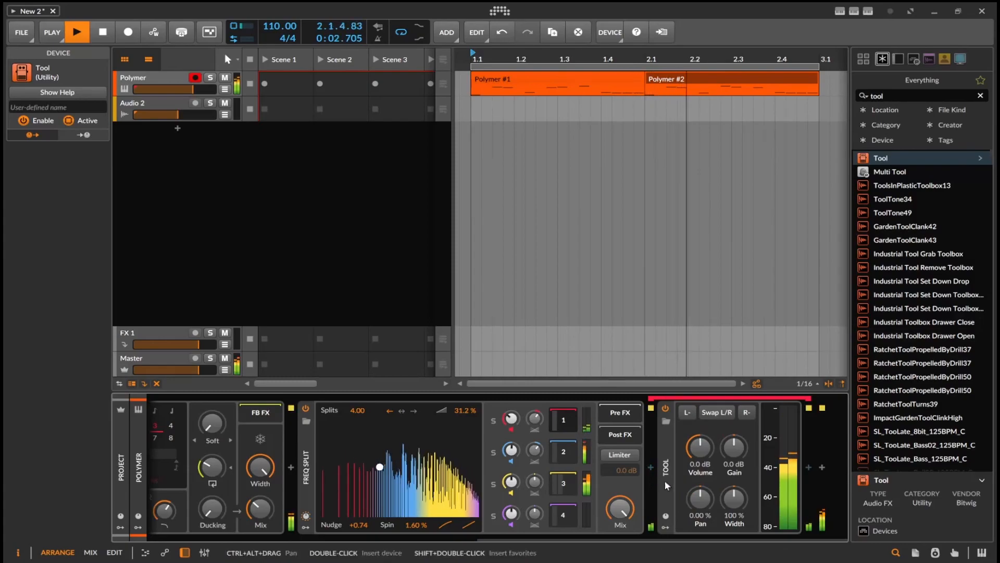
{"action": "left_click_drag", "start_coordinate": [693, 457], "coordinate": [707, 473]}
{"action": "left_click", "coordinate": [565, 516]}
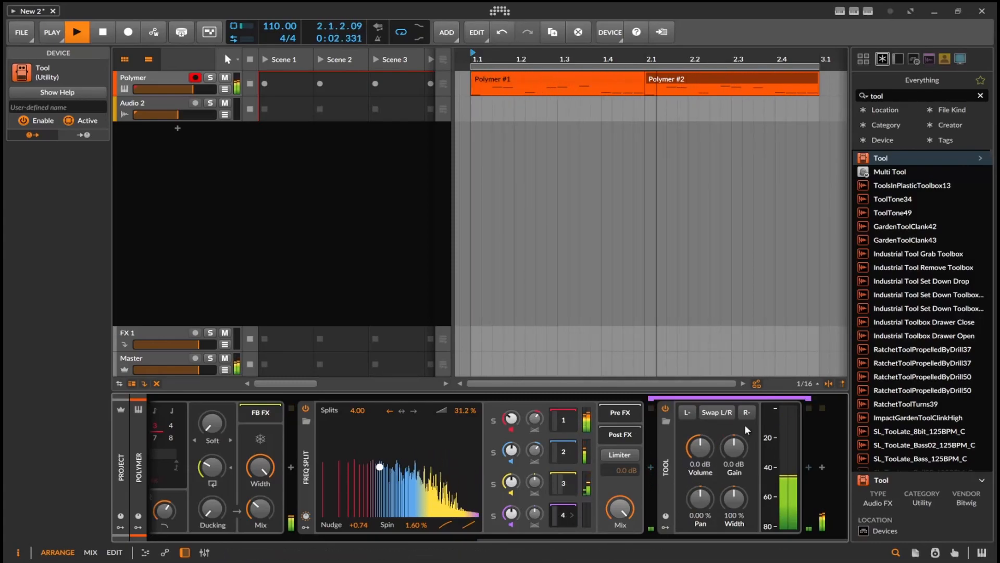
{"action": "mouse_move", "coordinate": [693, 457]}
{"action": "left_mouse_down"}
{"action": "mouse_move", "coordinate": [693, 468]}
{"action": "mouse_move", "coordinate": [693, 457]}
{"action": "left_mouse_up"}
{"action": "key", "text": "space"}
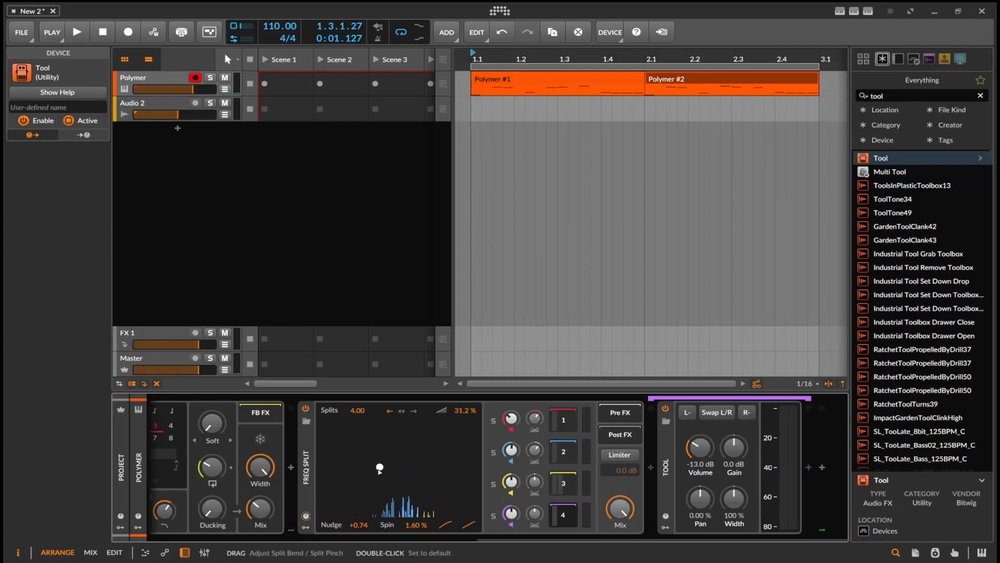
- During playback, move Freq Split's band split point toward the higher frequencies, and stop playback
{"action": "key", "text": "space"}
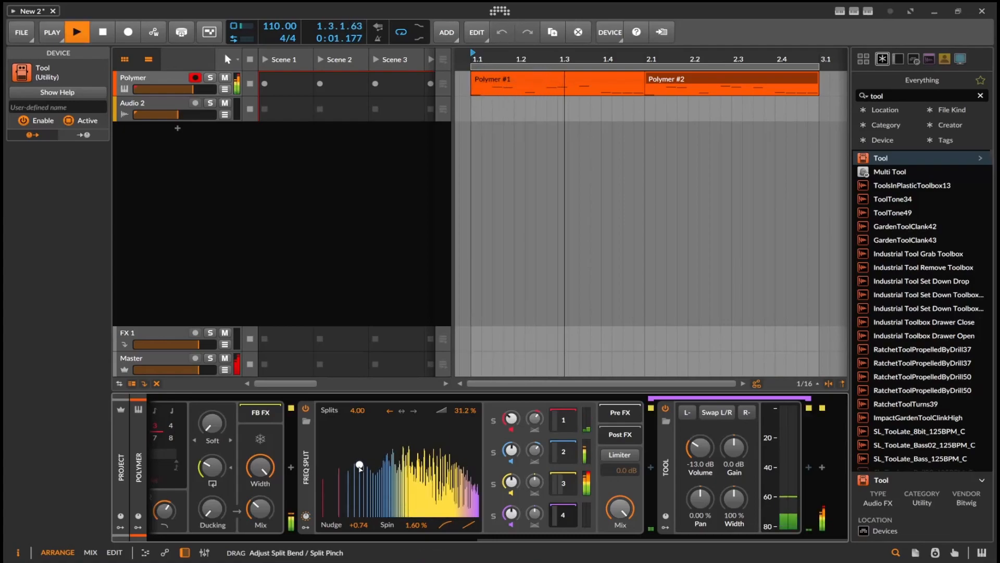
{"action": "left_click_drag", "start_coordinate": [373, 464], "coordinate": [396, 463]}
{"action": "key", "text": "space"}
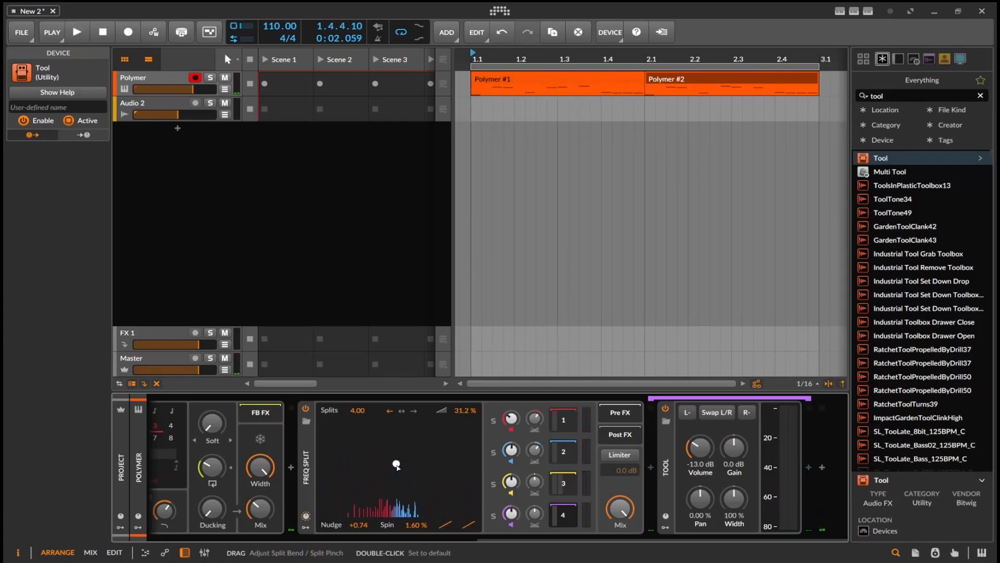
- Switch to the browser and examine the Blue Cat's MB-7 Mixer product page, including its multiband mixer screenshot
{"action": "mouse_move", "coordinate": [546, 561]}
{"action": "left_click", "coordinate": [547, 524]}
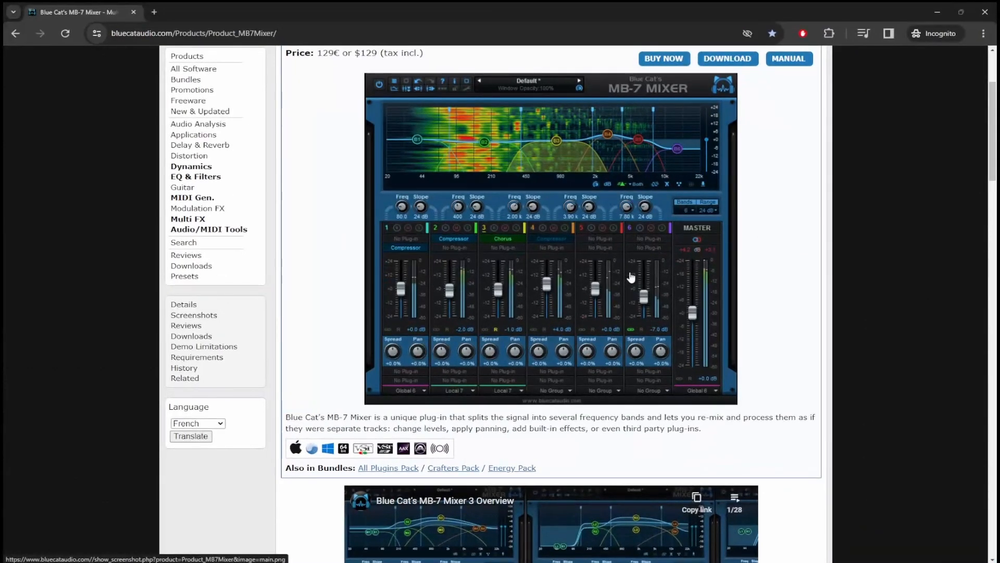
{"action": "scroll", "coordinate": [631, 277], "scroll_direction": "up", "scroll_amount": 3}
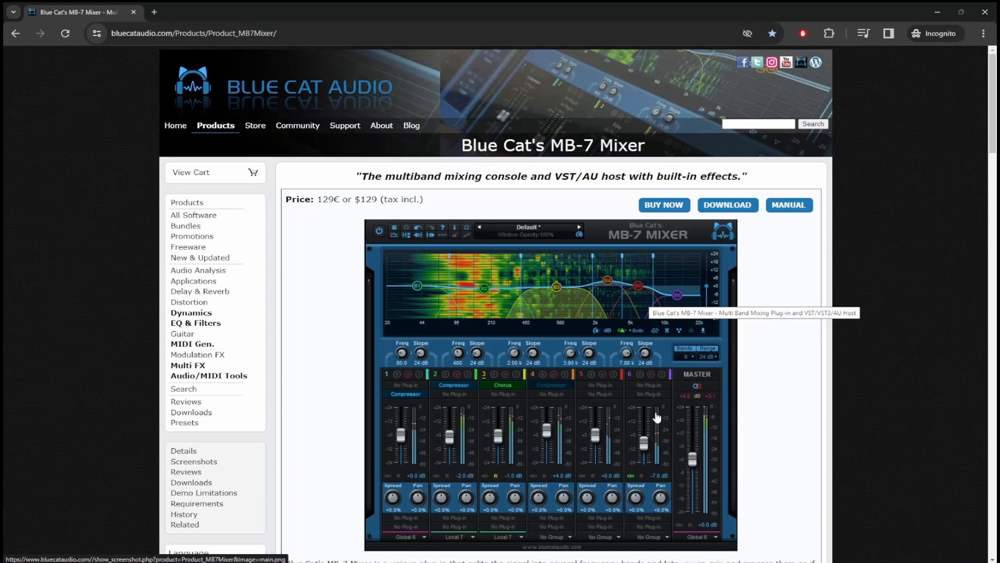
{"action": "left_click", "coordinate": [938, 13]}
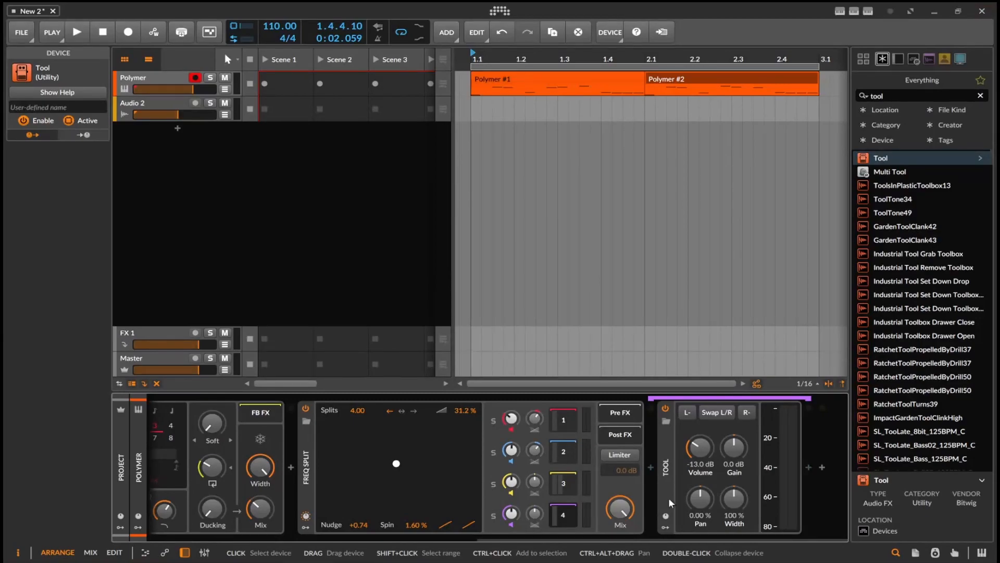
{"action": "left_click", "coordinate": [545, 562]}
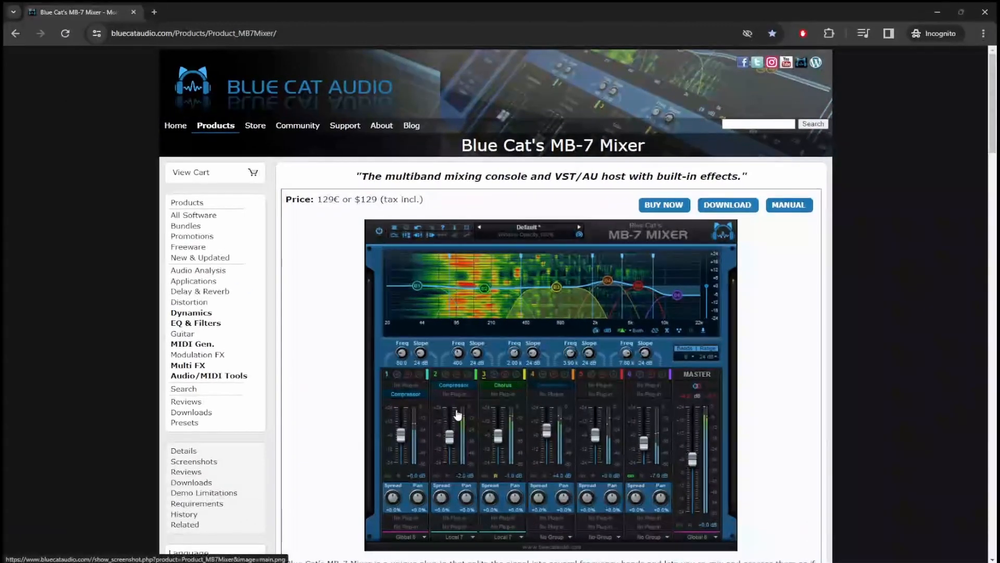
{"action": "scroll", "coordinate": [472, 436], "scroll_direction": "down", "scroll_amount": 1}
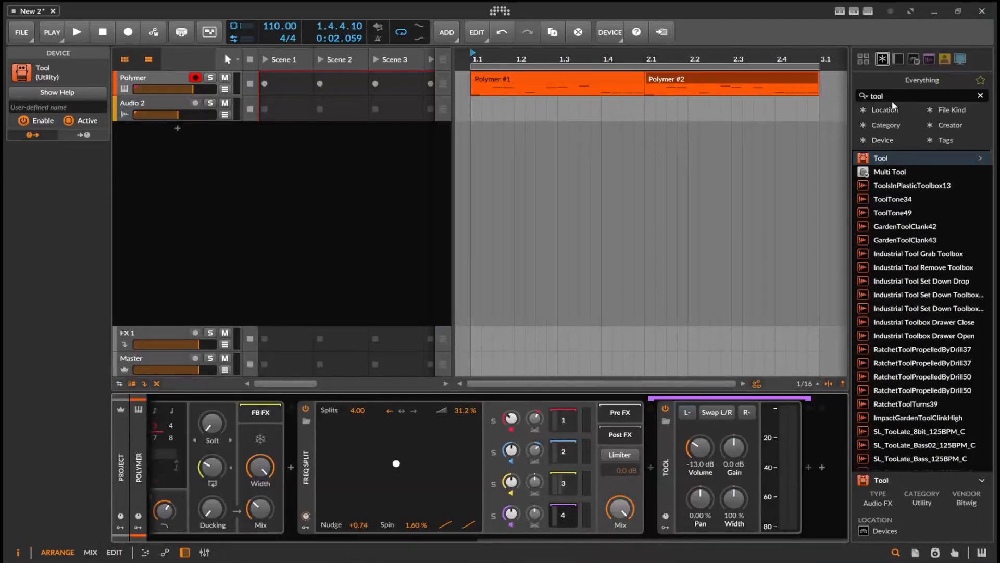
- Switch back to Bitwig, search the browser for "com" and insert a Compressor before Trash in band 3's chain
{"action": "left_click", "coordinate": [892, 99]}
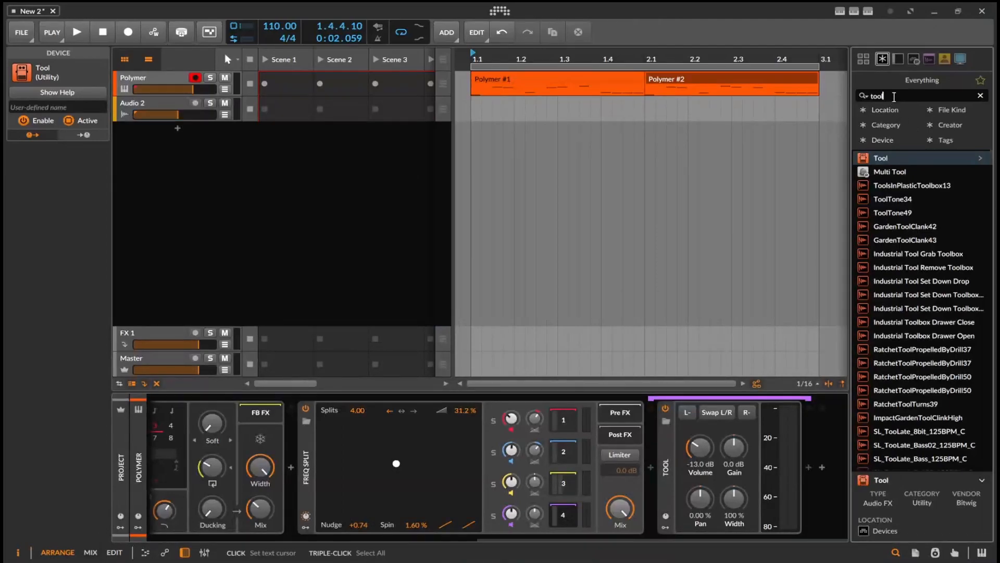
{"action": "type", "text": "com"}
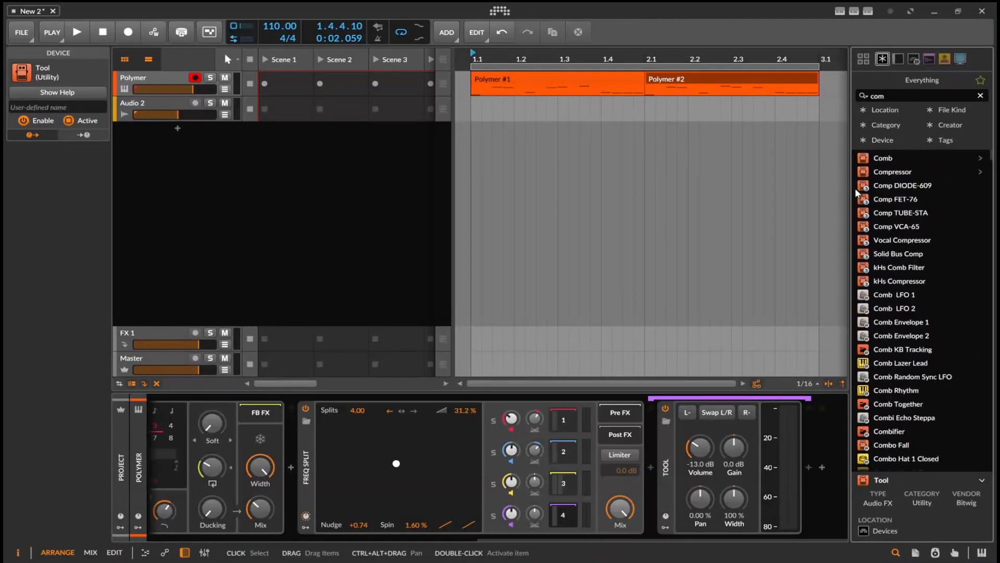
{"action": "key", "text": "Down"}
{"action": "left_click_drag", "start_coordinate": [716, 500], "coordinate": [649, 503]}
{"action": "mouse_move", "coordinate": [893, 171]}
{"action": "left_mouse_down"}
{"action": "mouse_move", "coordinate": [633, 402]}
{"action": "mouse_move", "coordinate": [562, 485]}
{"action": "mouse_move", "coordinate": [656, 471]}
{"action": "left_mouse_up"}
{"action": "left_click_drag", "start_coordinate": [627, 539], "coordinate": [760, 539]}
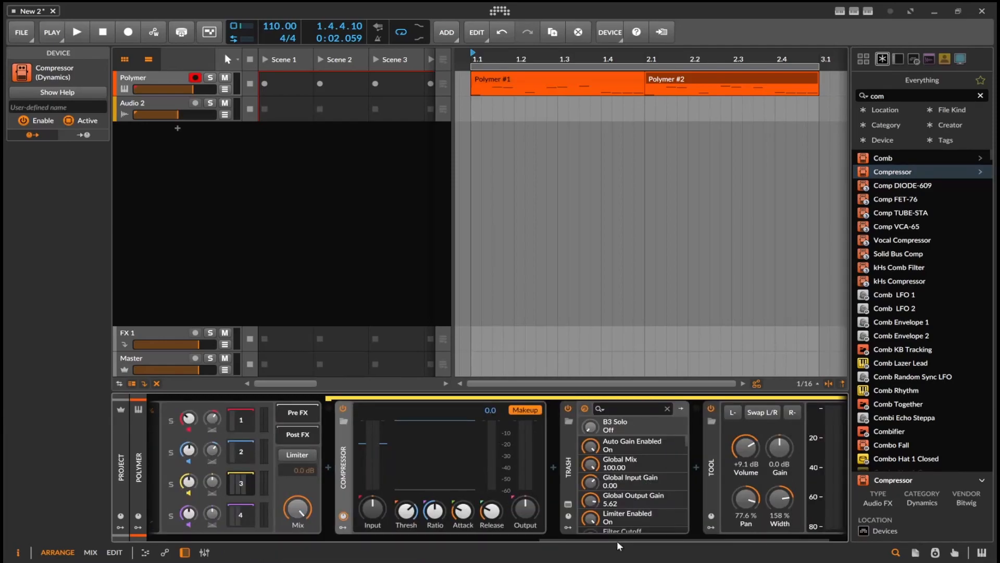
- Start playback and adjust the Input, Thresh, Ratio and Output of band 3's Compressor
{"action": "left_click_drag", "start_coordinate": [554, 536], "coordinate": [376, 540]}
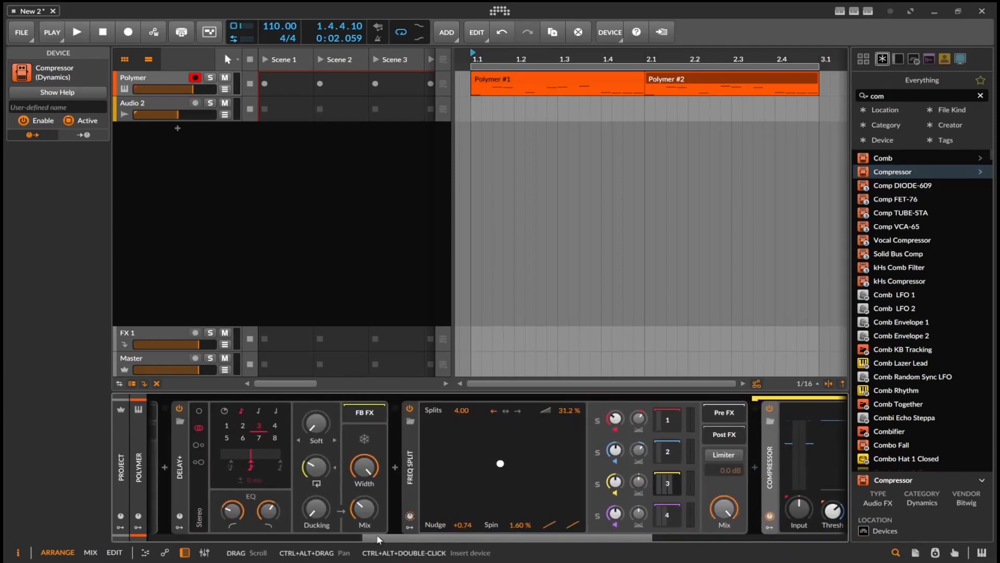
{"action": "key", "text": "space"}
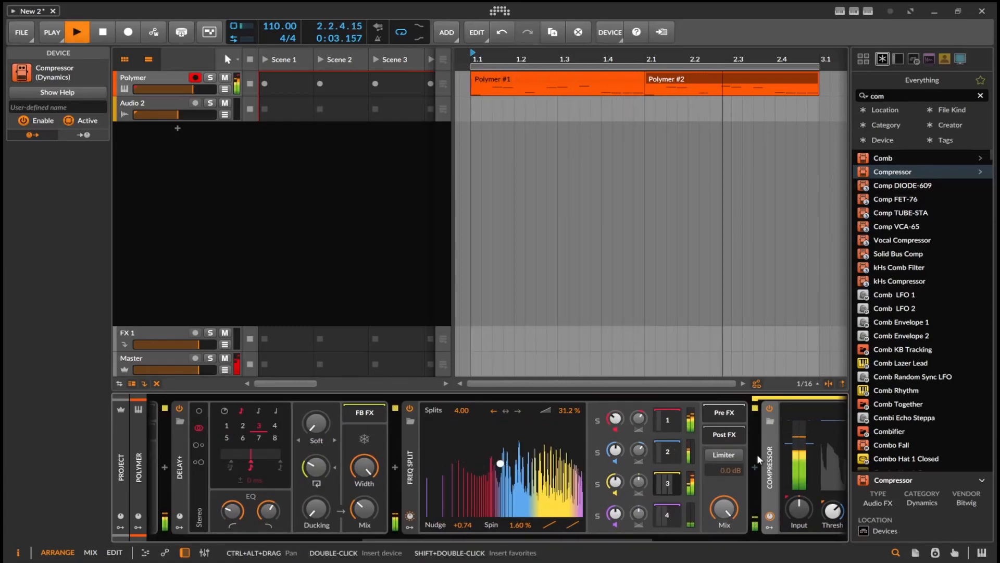
{"action": "left_click_drag", "start_coordinate": [798, 508], "coordinate": [799, 489]}
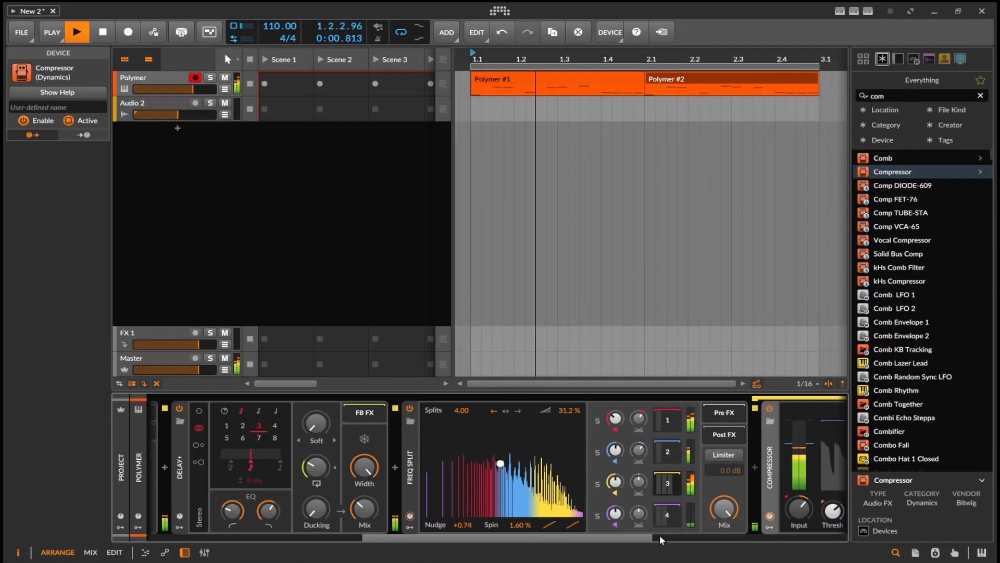
{"action": "left_click_drag", "start_coordinate": [633, 536], "coordinate": [705, 538]}
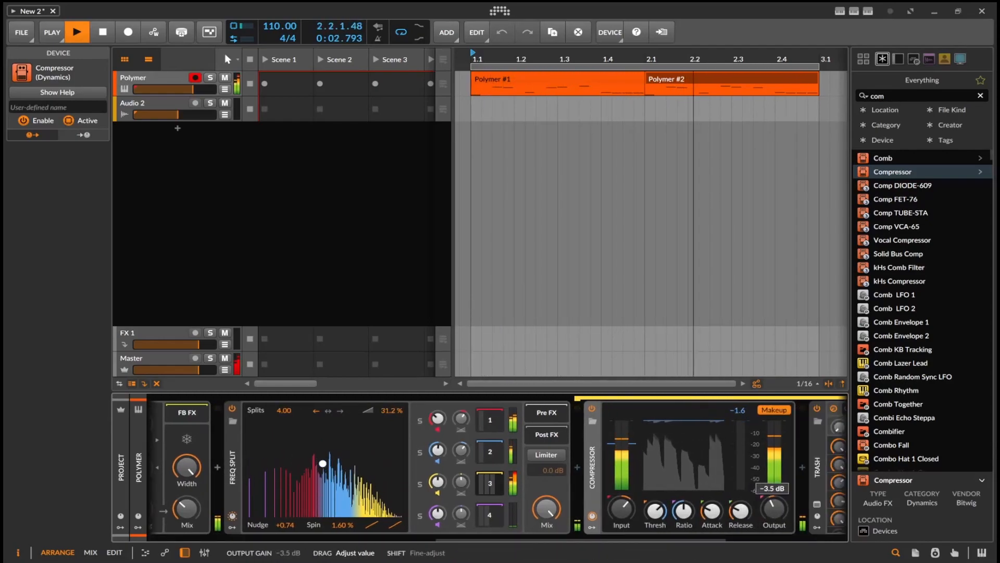
{"action": "left_click_drag", "start_coordinate": [660, 519], "coordinate": [765, 503]}
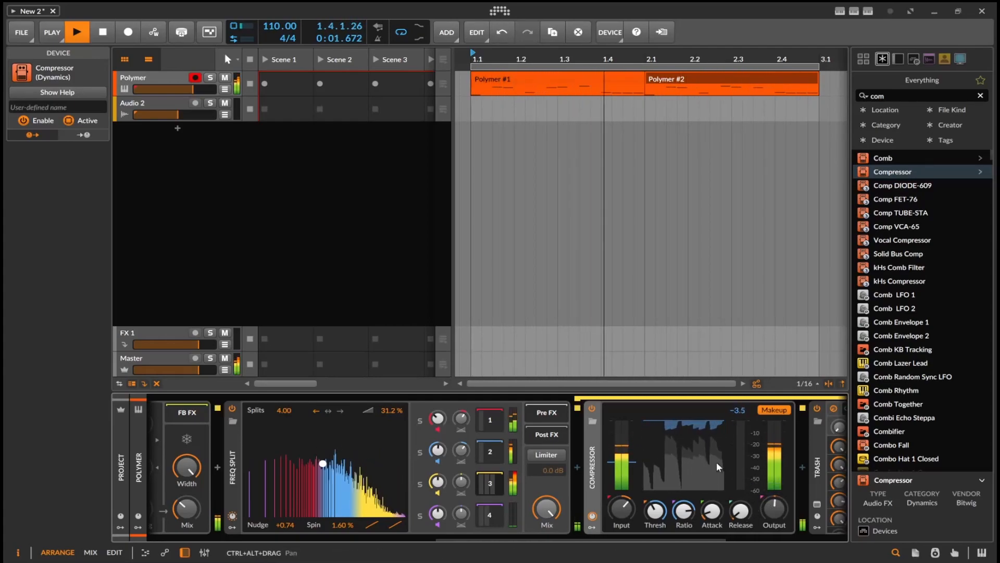
- Set the Compressor's Input to +10.9 dB and Output to -2.6 dB, and stop playback
{"action": "left_click_drag", "start_coordinate": [622, 509], "coordinate": [622, 495]}
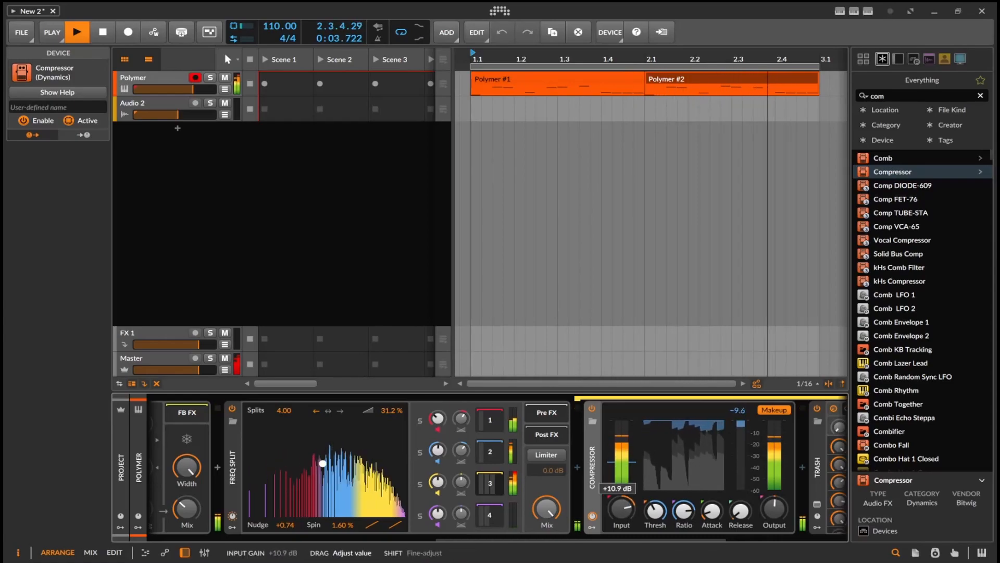
{"action": "left_click_drag", "start_coordinate": [775, 508], "coordinate": [774, 516]}
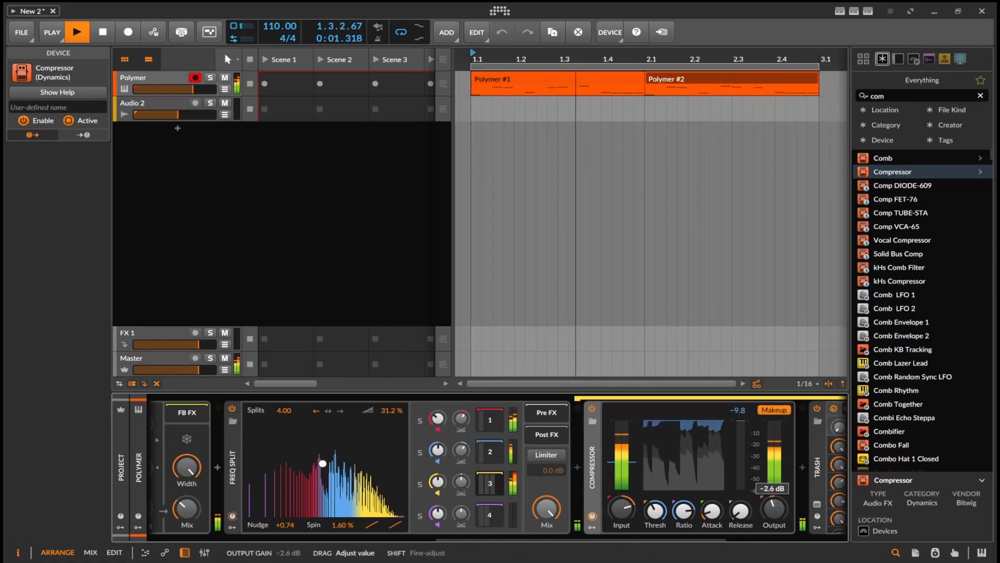
{"action": "key", "text": "space"}
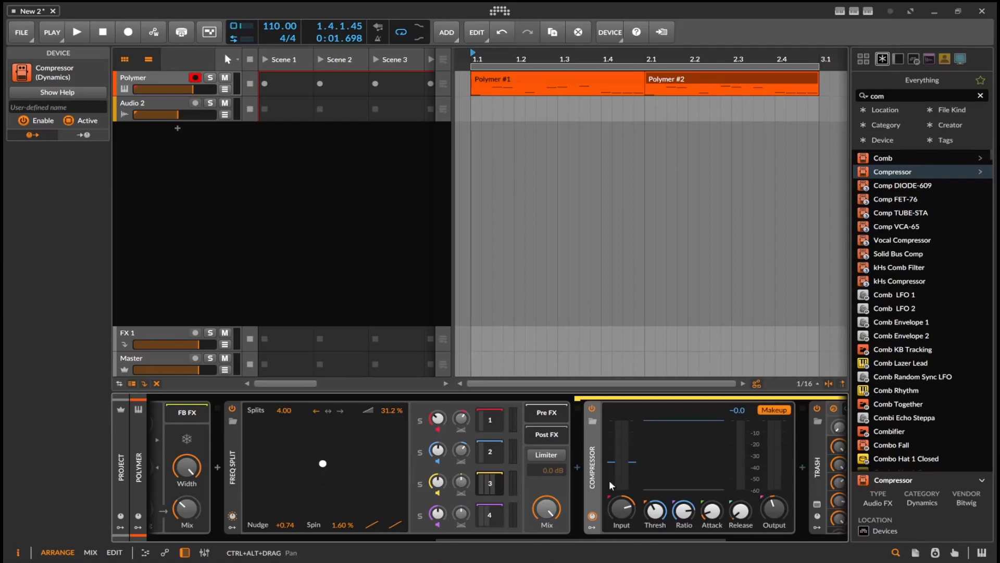
- Delete the Freq Split and Delay+ devices from the Polymer track's device chain
{"action": "left_click", "coordinate": [232, 528]}
{"action": "left_click", "coordinate": [231, 529]}
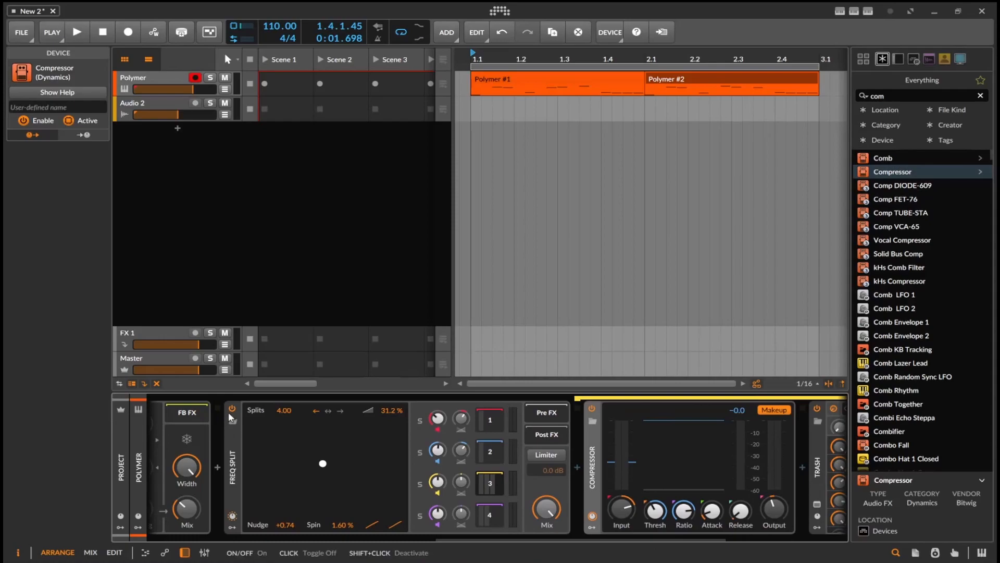
{"action": "left_click", "coordinate": [227, 411]}
{"action": "key", "text": "Delete"}
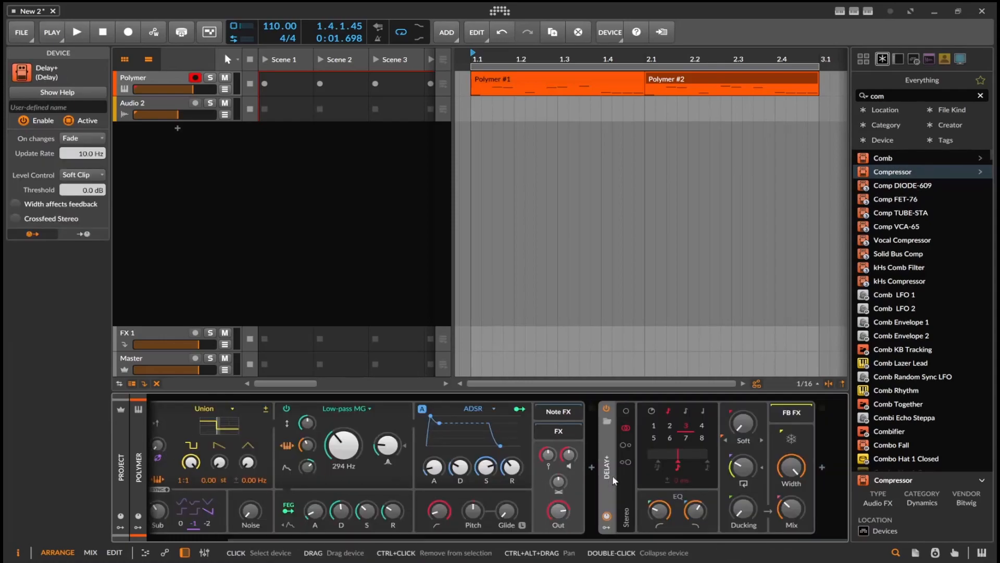
{"action": "key", "text": "Delete"}
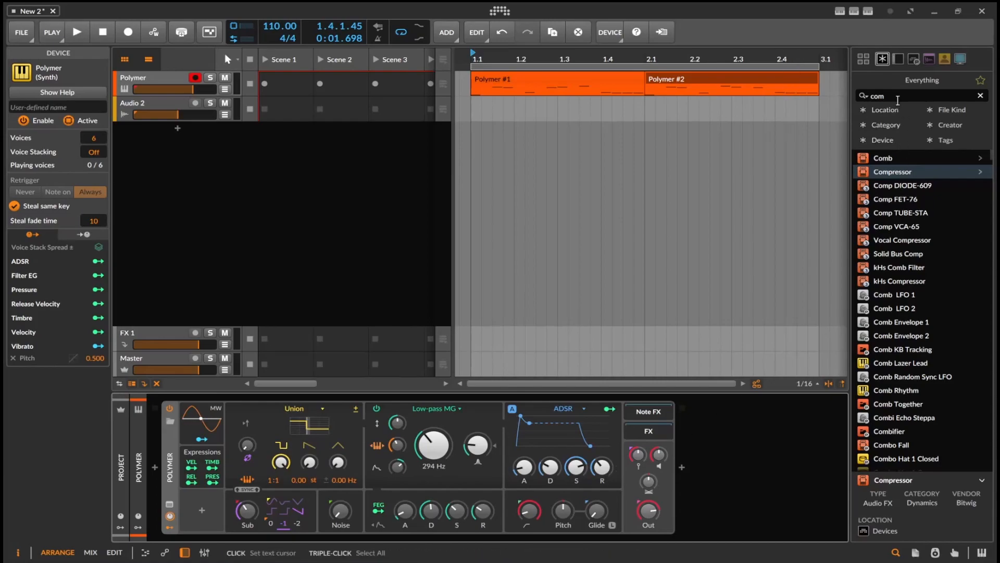
- Search the browser for "lay" and add an FX Layer after Polymer
{"action": "left_click_drag", "start_coordinate": [897, 97], "coordinate": [825, 94]}
{"action": "key", "text": "BackSpace"}
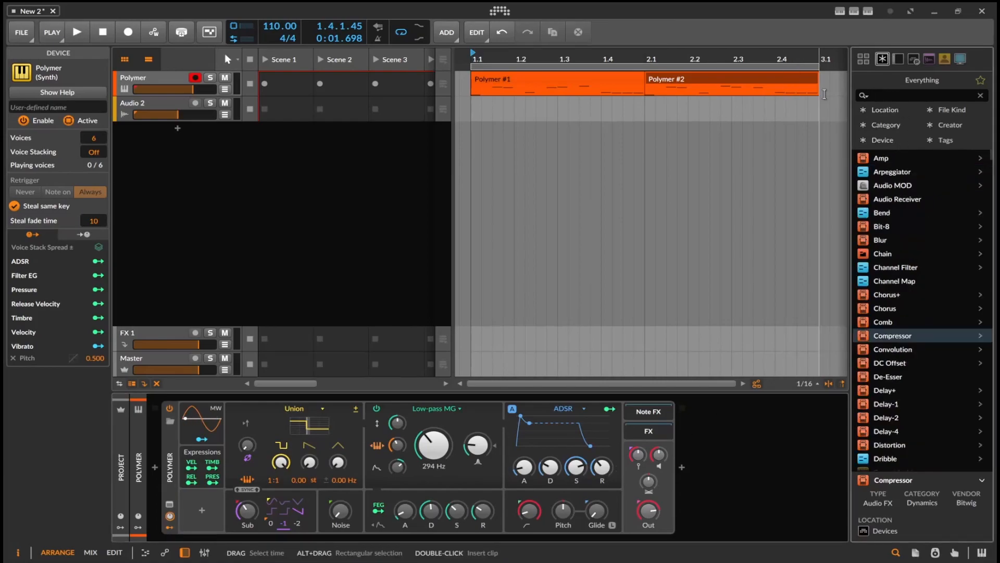
{"action": "type", "text": "lay"}
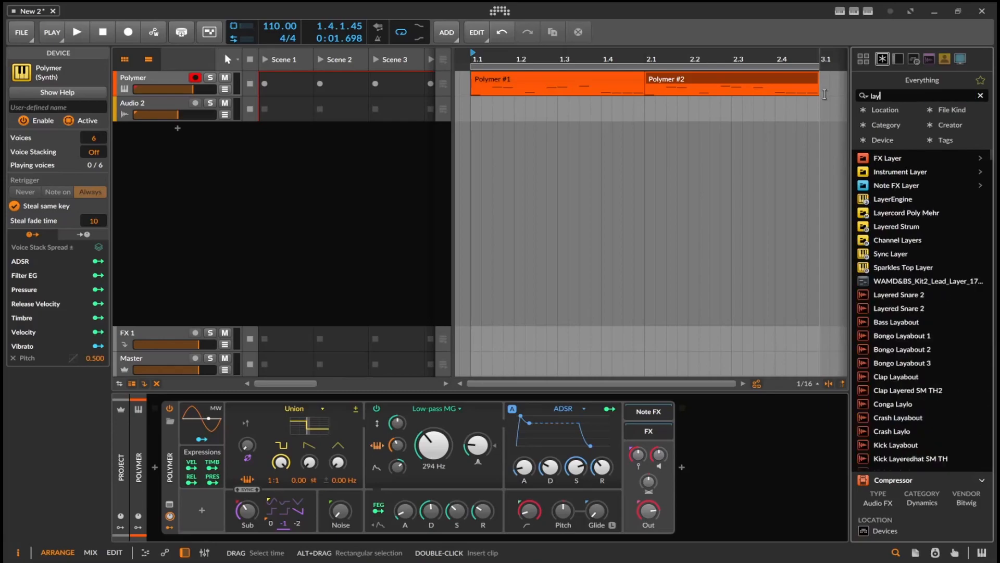
{"action": "mouse_move", "coordinate": [882, 165]}
{"action": "left_mouse_down"}
{"action": "mouse_move", "coordinate": [771, 141]}
{"action": "mouse_move", "coordinate": [681, 447]}
{"action": "mouse_move", "coordinate": [705, 442]}
{"action": "left_mouse_up"}
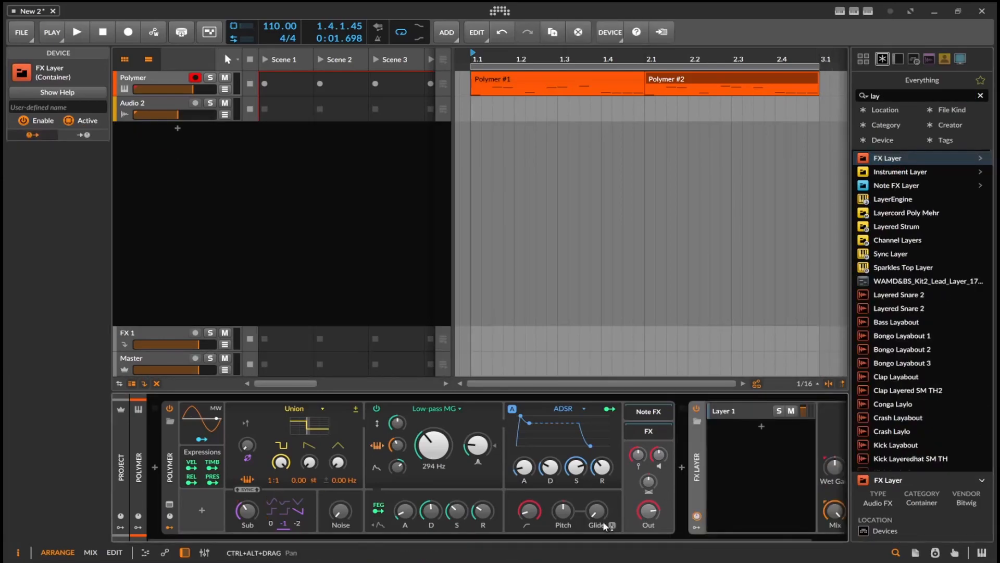
{"action": "left_click_drag", "start_coordinate": [598, 538], "coordinate": [667, 539]}
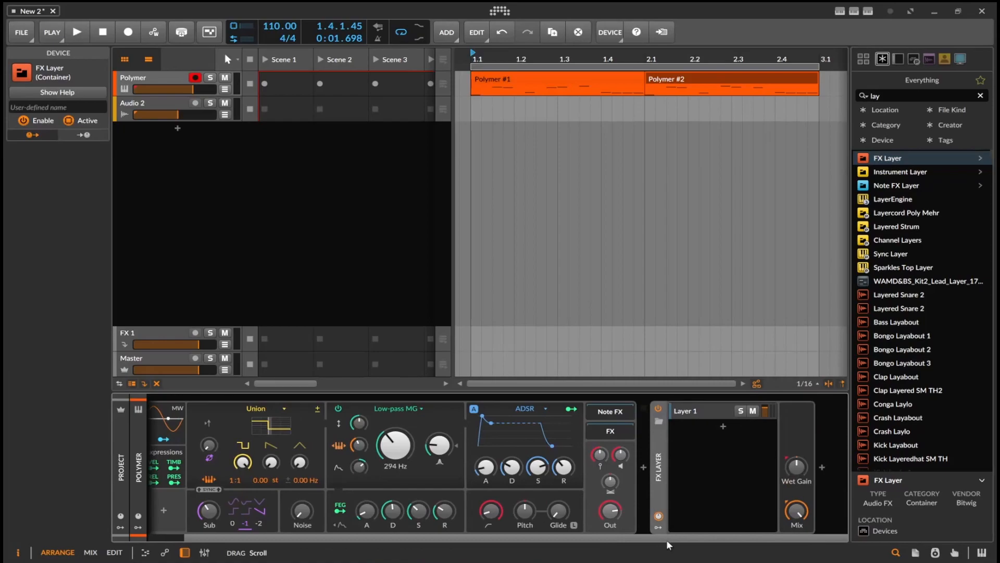
- Add a second layer containing EQ+ to the FX Layer
{"action": "left_click", "coordinate": [725, 427]}
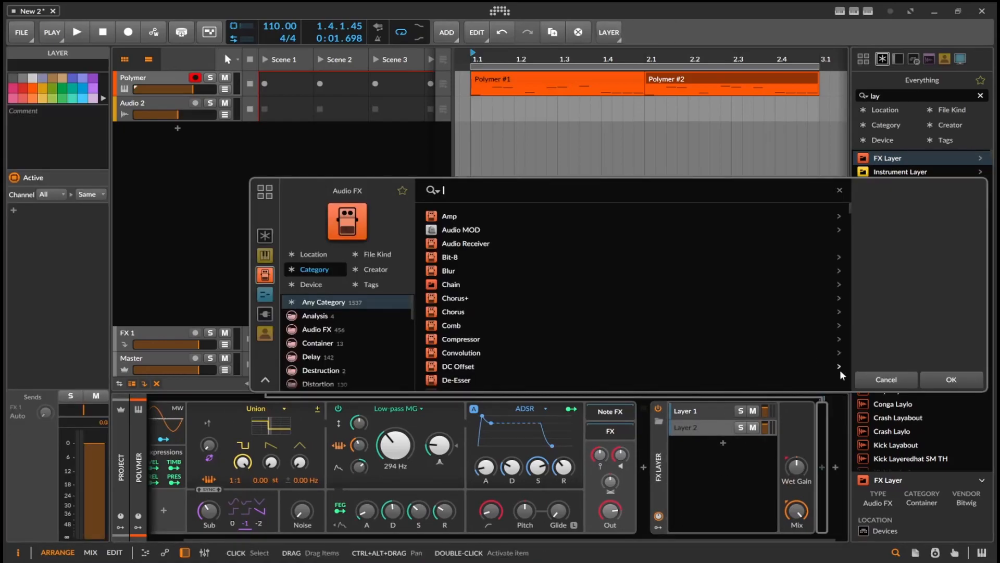
{"action": "type", "text": "eq"}
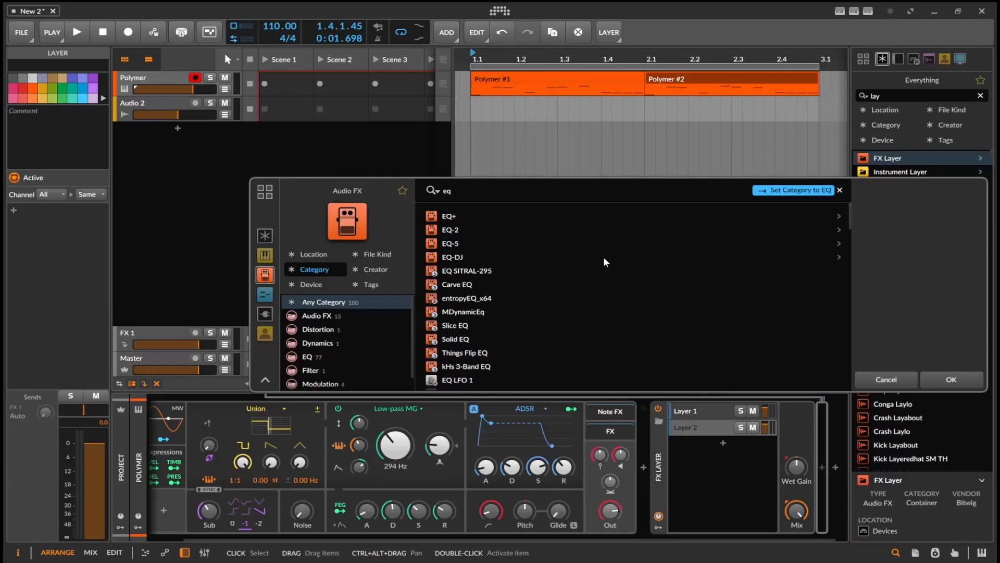
{"action": "double_click", "coordinate": [450, 215]}
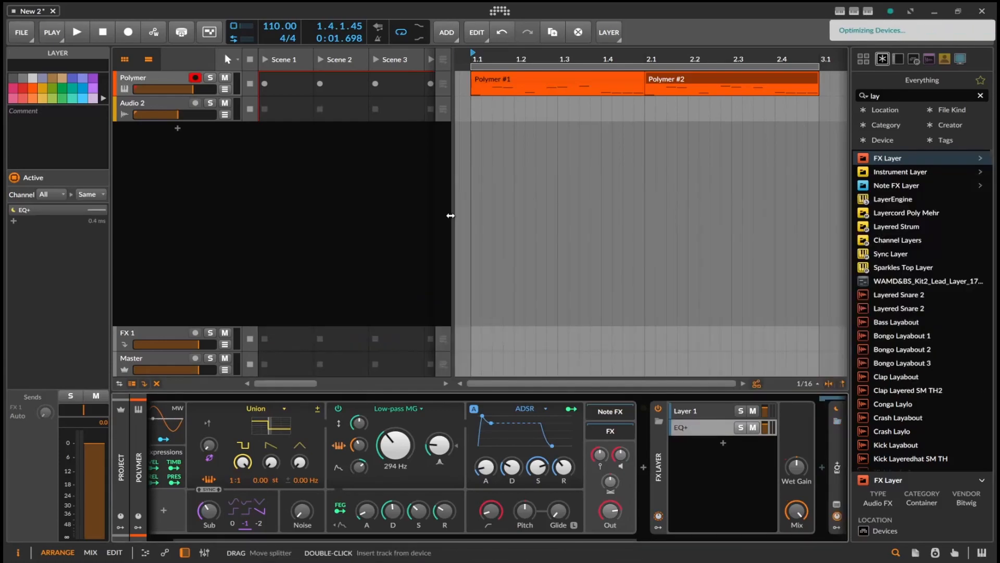
- Add a Bell point in EQ+ at 3.57 kHz with a gain of +7.4 dB
{"action": "left_click_drag", "start_coordinate": [599, 537], "coordinate": [848, 540]}
{"action": "left_click_drag", "start_coordinate": [731, 467], "coordinate": [730, 427]}
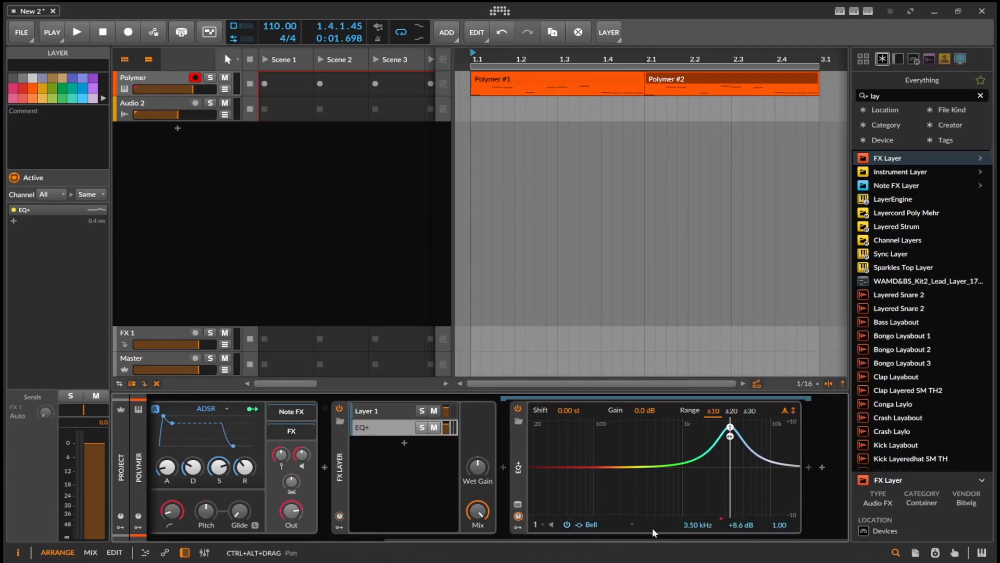
{"action": "left_click_drag", "start_coordinate": [695, 526], "coordinate": [697, 522]}
{"action": "left_click_drag", "start_coordinate": [730, 436], "coordinate": [730, 441]}
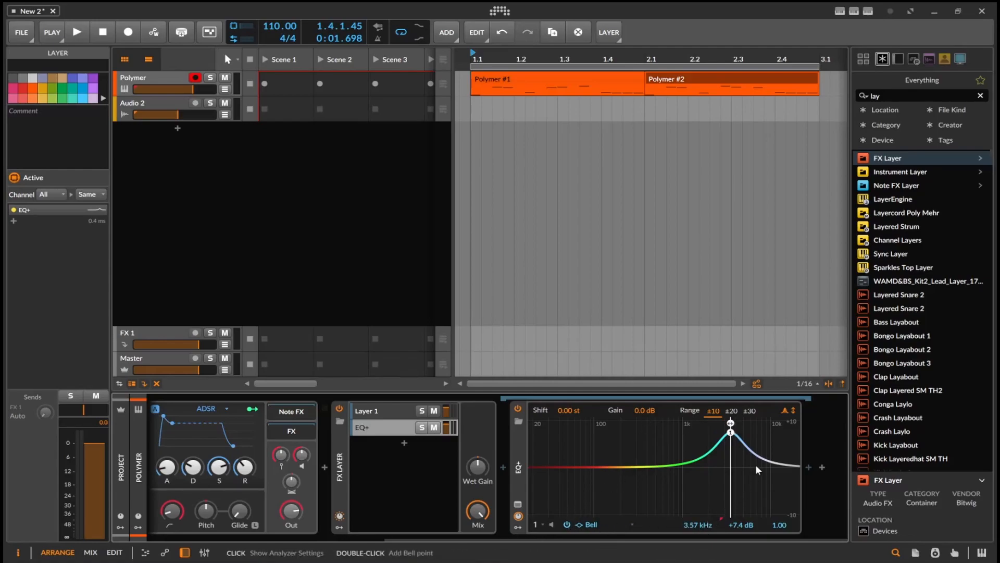
- Try a second Bell point in EQ+ at 3.71 kHz with -5.1 dB gain, and undo it
{"action": "left_click_drag", "start_coordinate": [760, 457], "coordinate": [732, 491]}
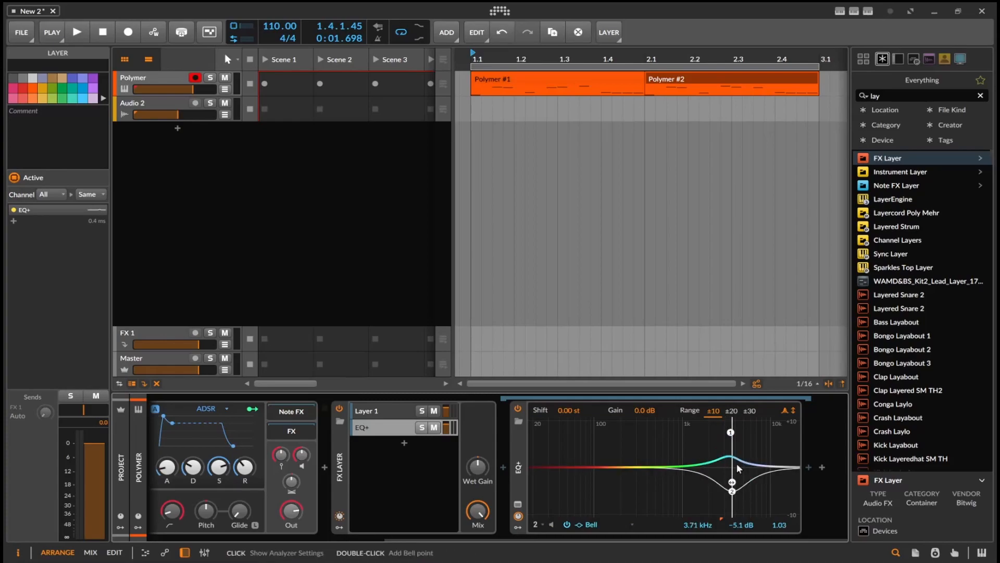
{"action": "key", "text": "ctrl+z"}
{"action": "key", "text": "ctrl+z"}
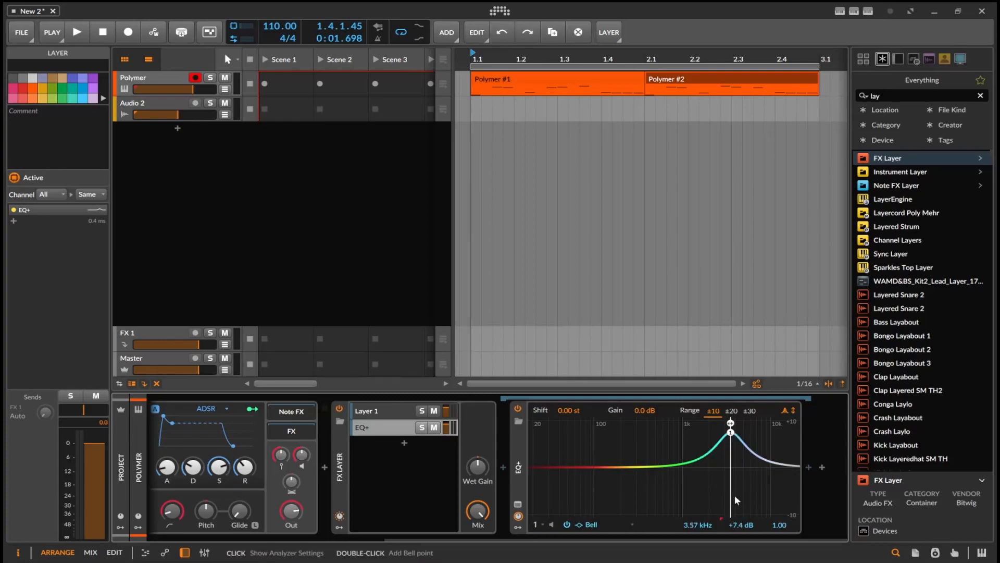
- Narrow the EQ+ Bell point to a Q of 3.02 and change its filter type to Notch
{"action": "left_click_drag", "start_coordinate": [779, 525], "coordinate": [779, 492]}
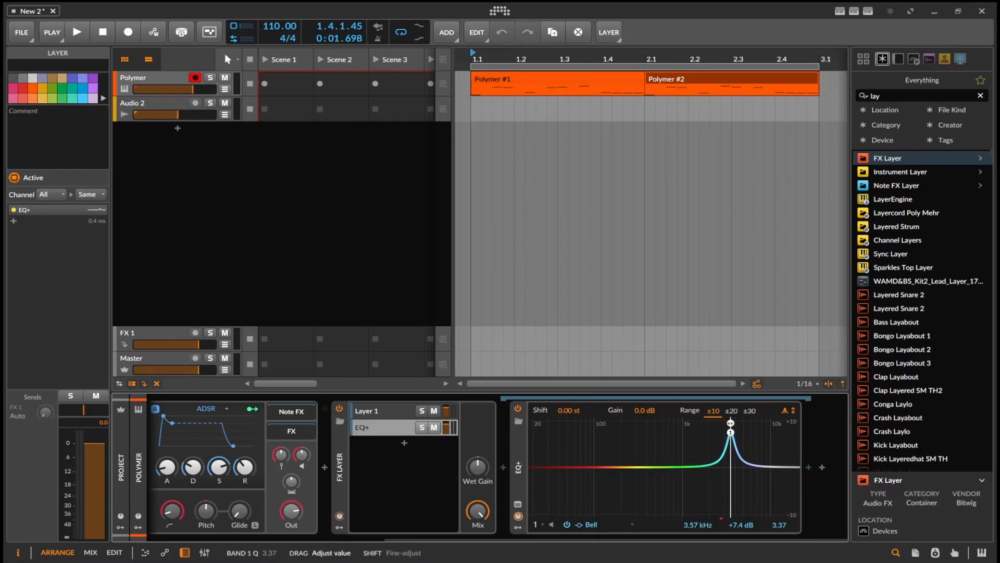
{"action": "left_click", "coordinate": [620, 521]}
{"action": "left_click", "coordinate": [621, 510]}
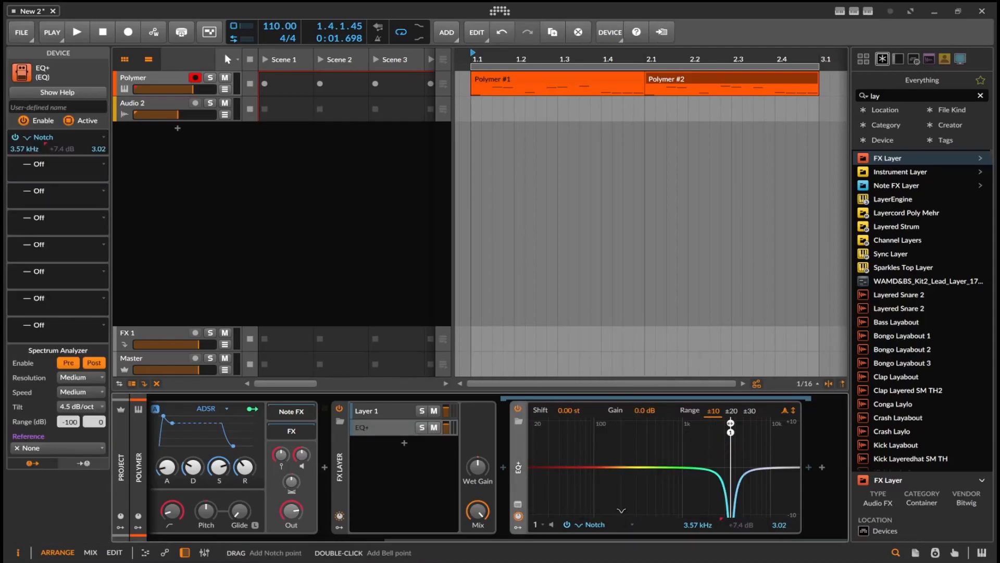
- Change the filter type of the EQ+ Notch point back to Bell
{"action": "left_click", "coordinate": [620, 526]}
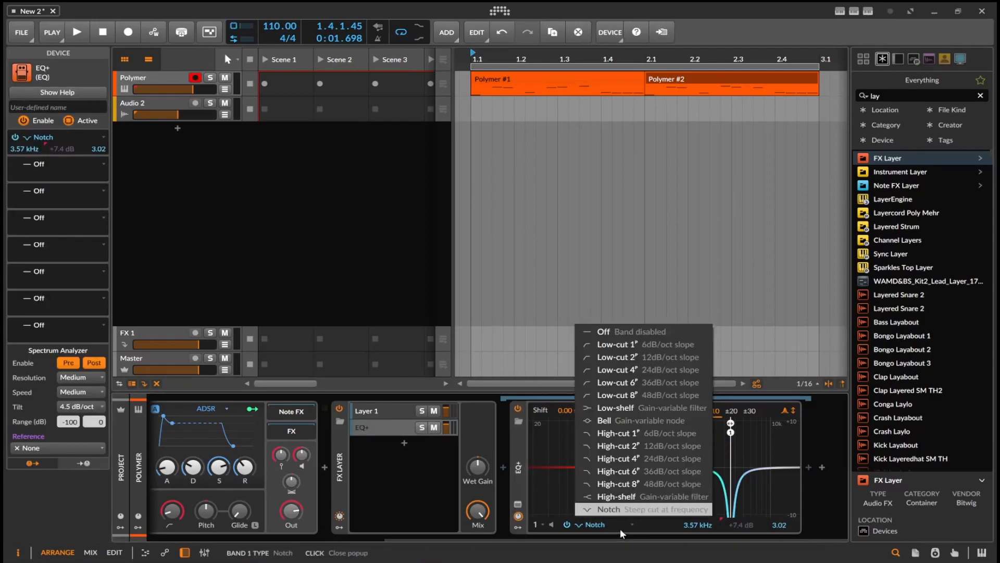
{"action": "left_click", "coordinate": [625, 421]}
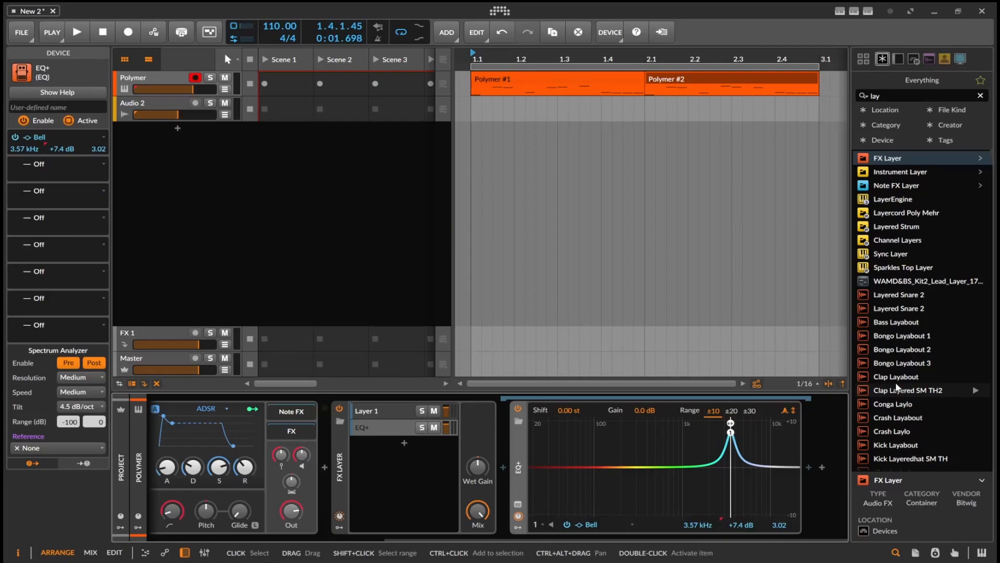
{"action": "left_click", "coordinate": [615, 521]}
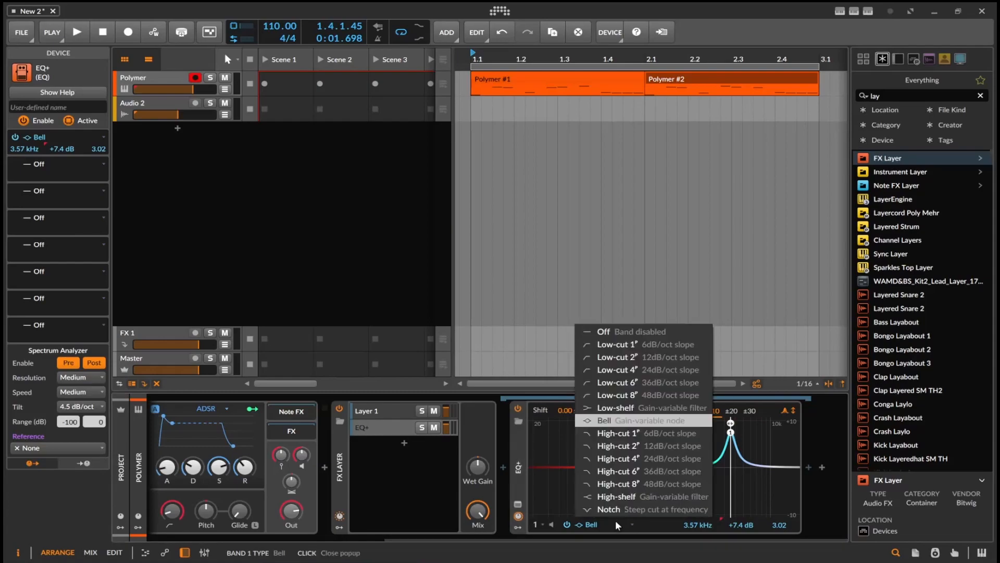
{"action": "left_click", "coordinate": [723, 433]}
- Move the first EQ+ Bell point to 2.10 kHz at +6.4 dB and add a second one at 3.51 kHz with +6.7 dB
{"action": "mouse_move", "coordinate": [729, 433]}
{"action": "left_mouse_down"}
{"action": "mouse_move", "coordinate": [712, 442]}
{"action": "mouse_move", "coordinate": [730, 435]}
{"action": "left_mouse_up"}
{"action": "double_click", "coordinate": [717, 457]}
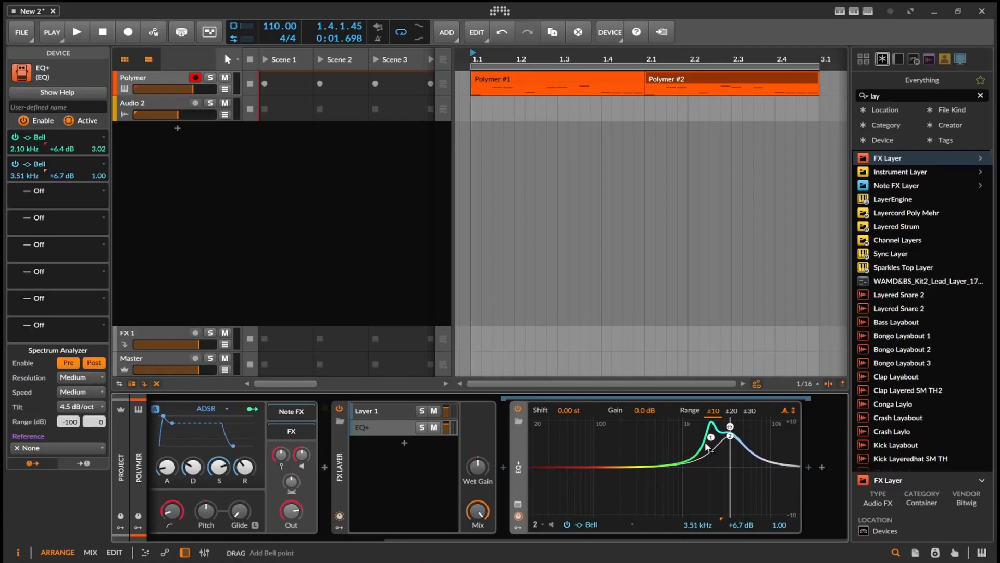
{"action": "left_click", "coordinate": [704, 447]}
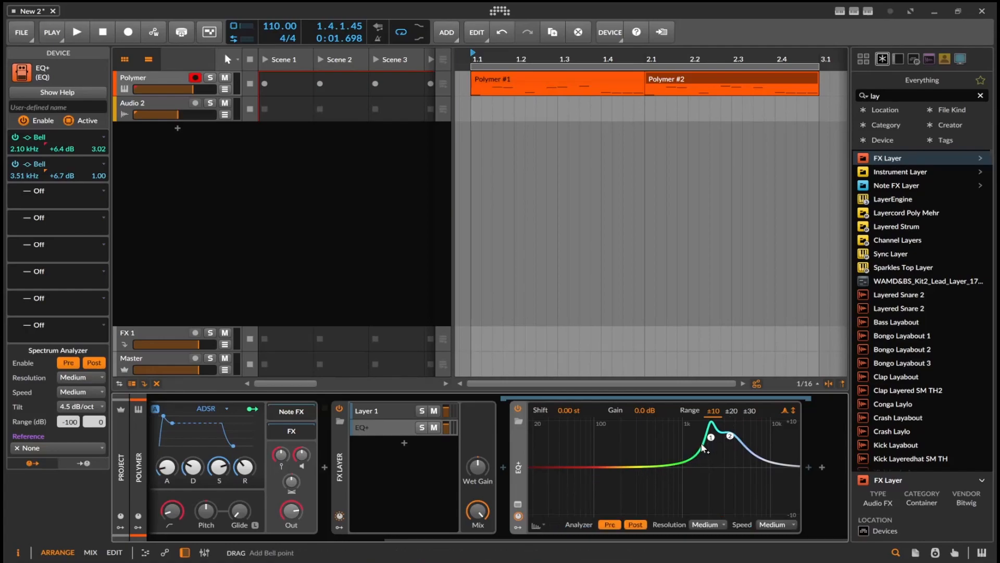
- Add a third Bell point in EQ+ at 1.93 kHz with 0.0 dB, try High-cut 8 on it, and undo that type change
{"action": "double_click", "coordinate": [707, 439]}
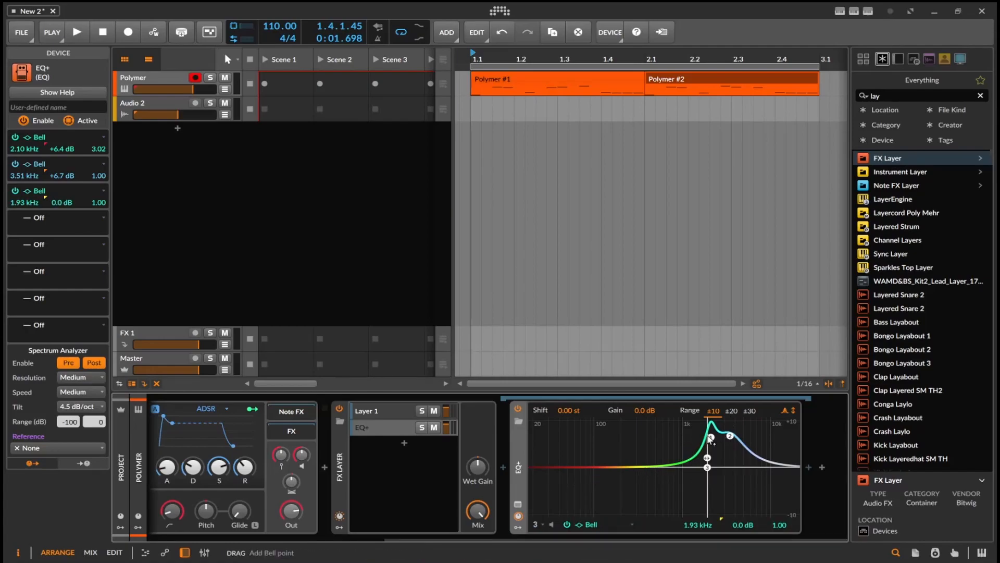
{"action": "left_click", "coordinate": [598, 523]}
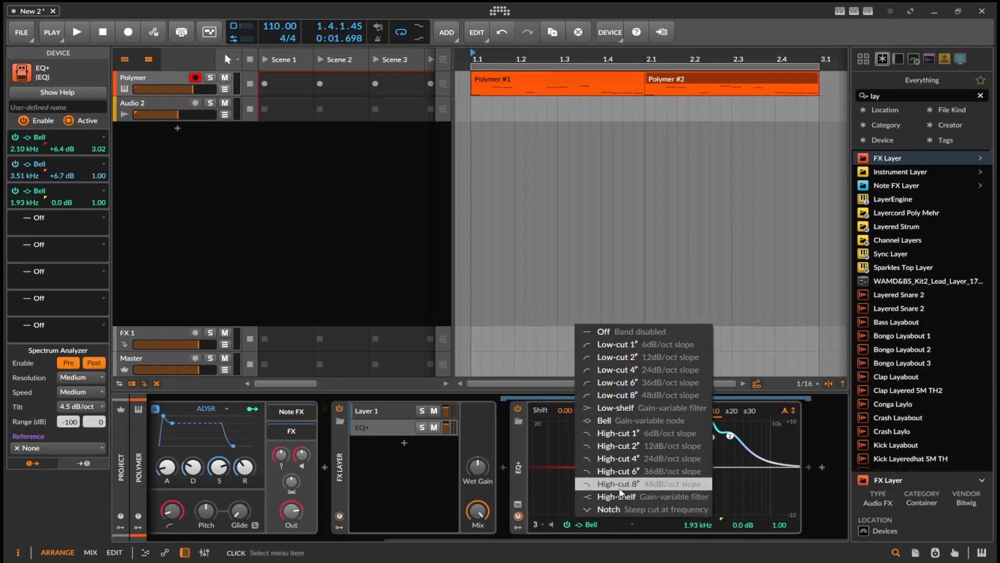
{"action": "left_click", "coordinate": [620, 486]}
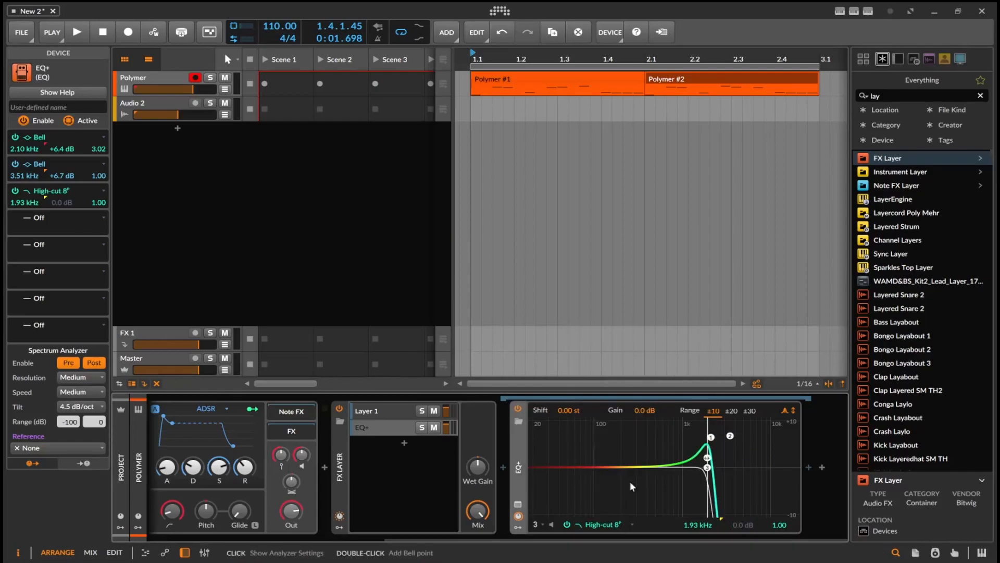
{"action": "key", "text": "ctrl+z"}
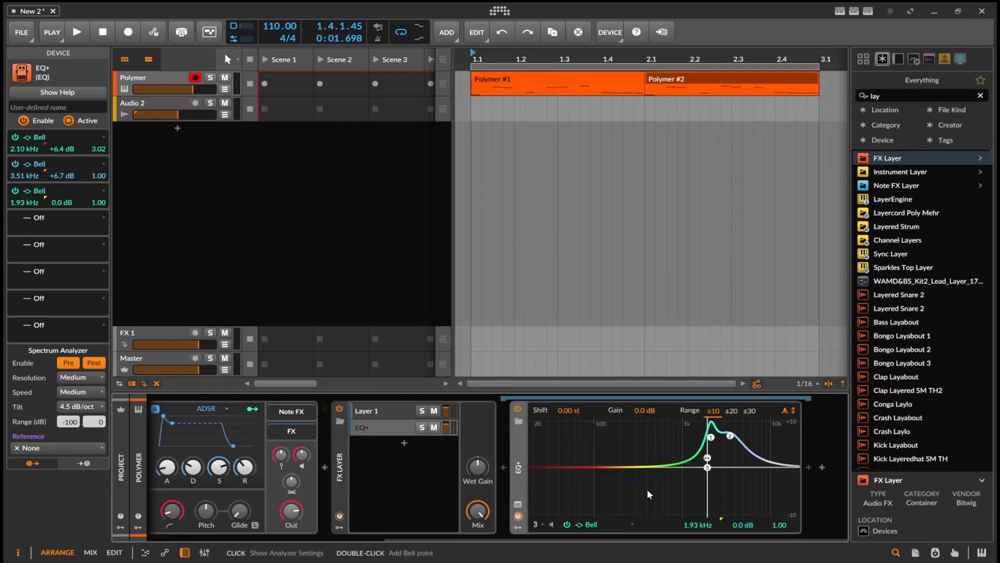
- Turn the first EQ+ point into a Low-cut 2 at 2.08 kHz and the second into a High-cut 8 at 3.51 kHz
{"action": "left_click", "coordinate": [712, 441]}
{"action": "left_click", "coordinate": [604, 529]}
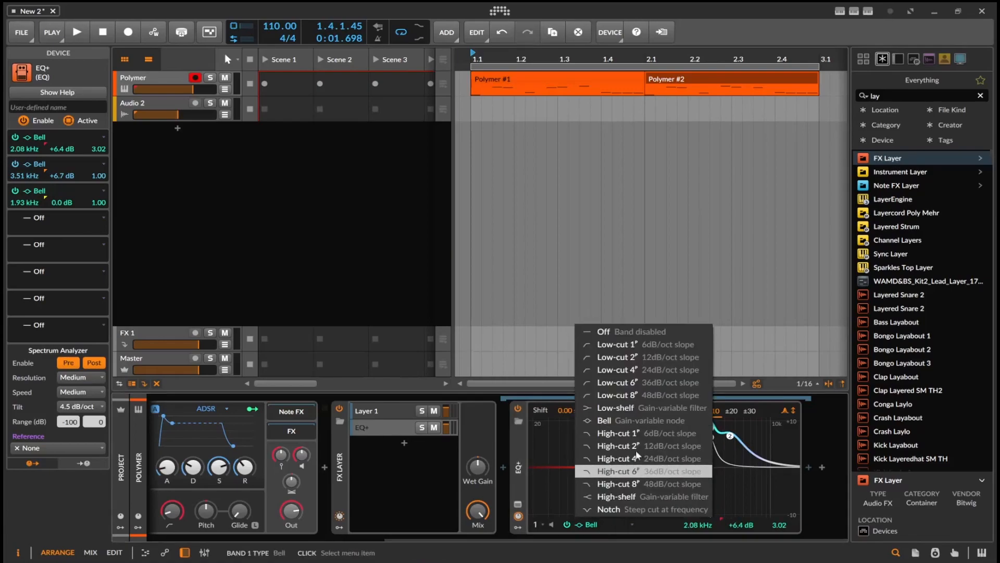
{"action": "left_click", "coordinate": [652, 350]}
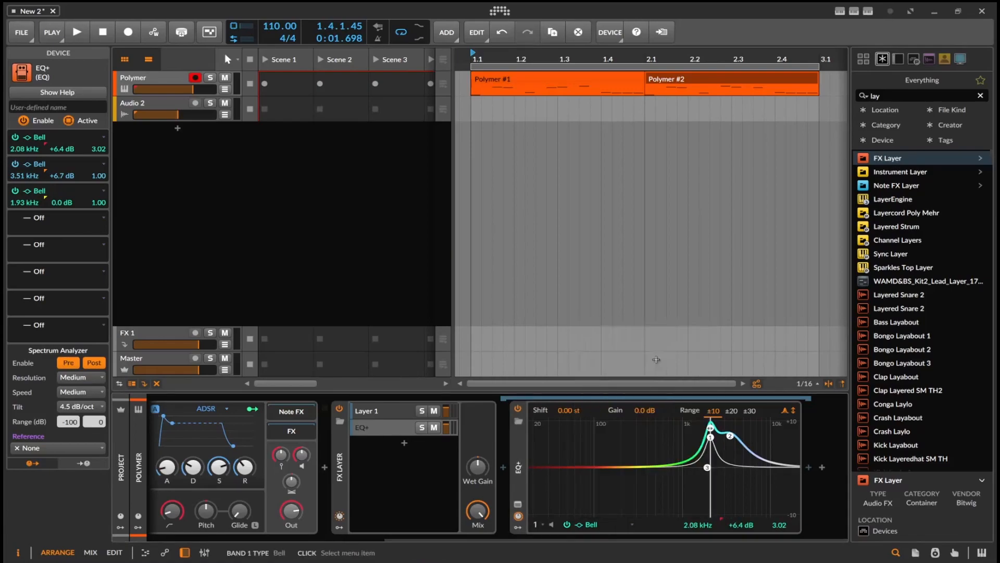
{"action": "left_click", "coordinate": [730, 435]}
{"action": "left_click", "coordinate": [587, 525]}
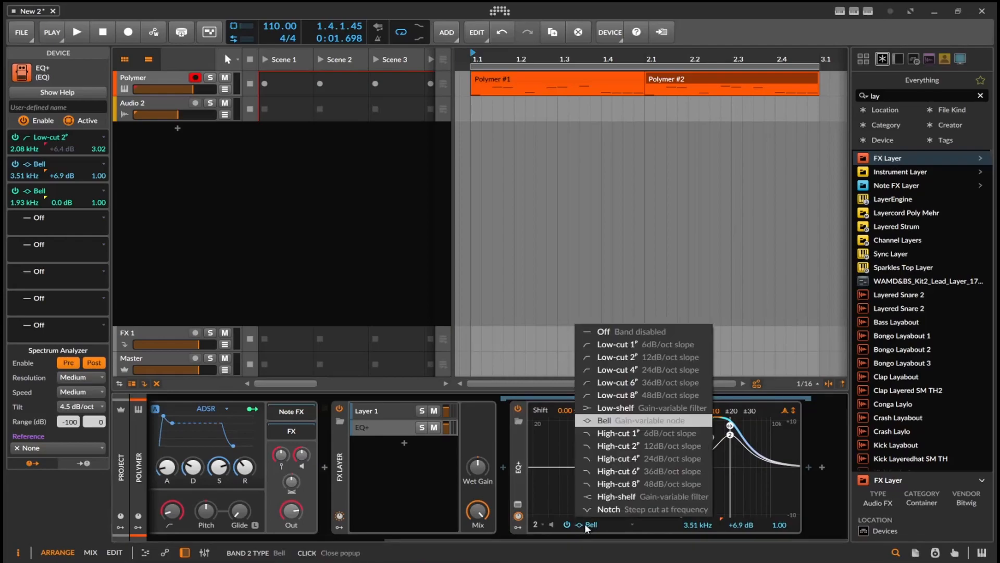
{"action": "left_click", "coordinate": [618, 483]}
- Add a fourth EQ+ Bell point at 2.80 kHz, +2.1 dB, move the third to 2.38 kHz, +1.1 dB, and listen to the clips
{"action": "double_click", "coordinate": [722, 457]}
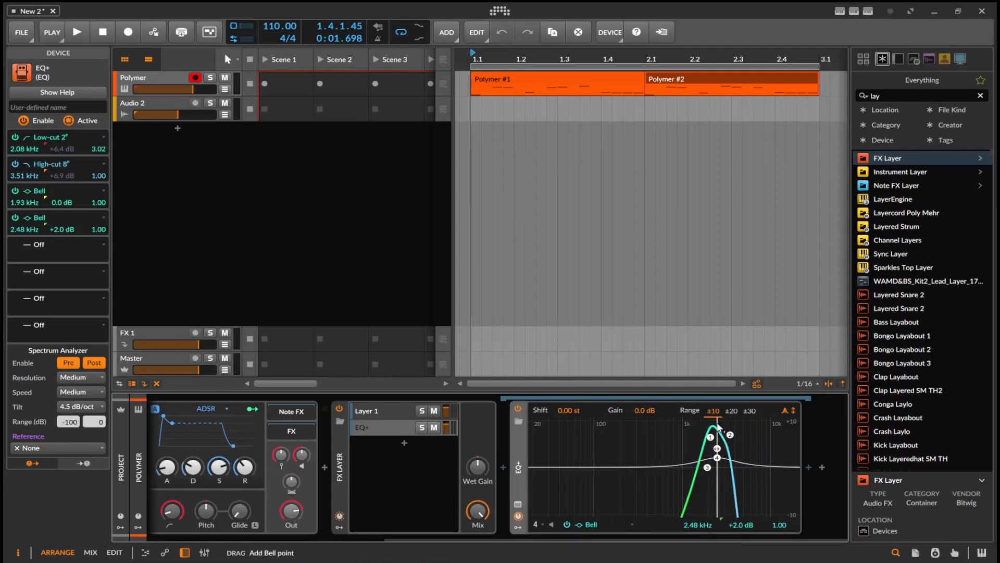
{"action": "left_click_drag", "start_coordinate": [711, 469], "coordinate": [717, 462]}
{"action": "key", "text": "space"}
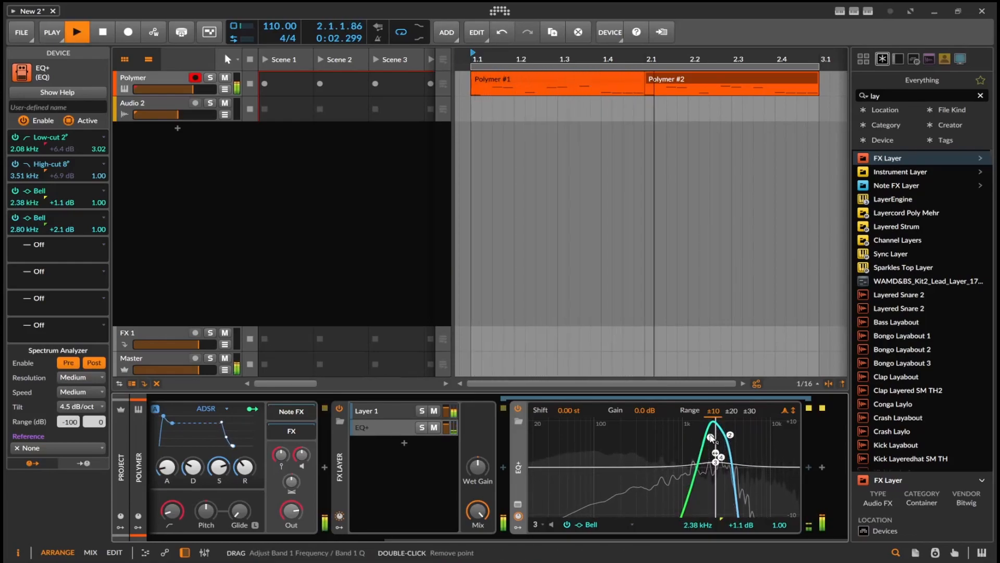
{"action": "key", "text": "space"}
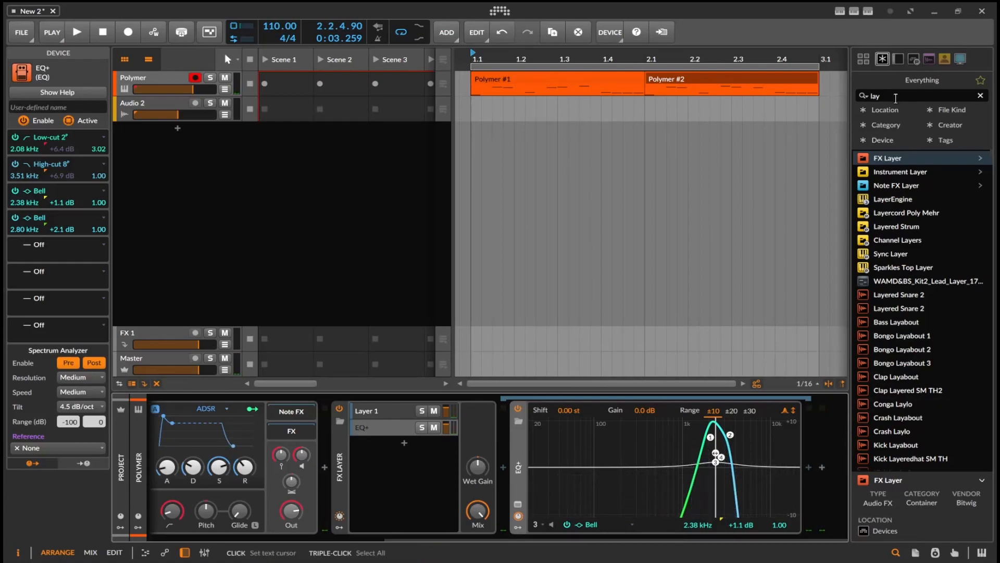
- Search the browser for "dela" and insert Delay+ after EQ+ in the layer
{"action": "left_click_drag", "start_coordinate": [896, 99], "coordinate": [811, 107]}
{"action": "type", "text": "dela"}
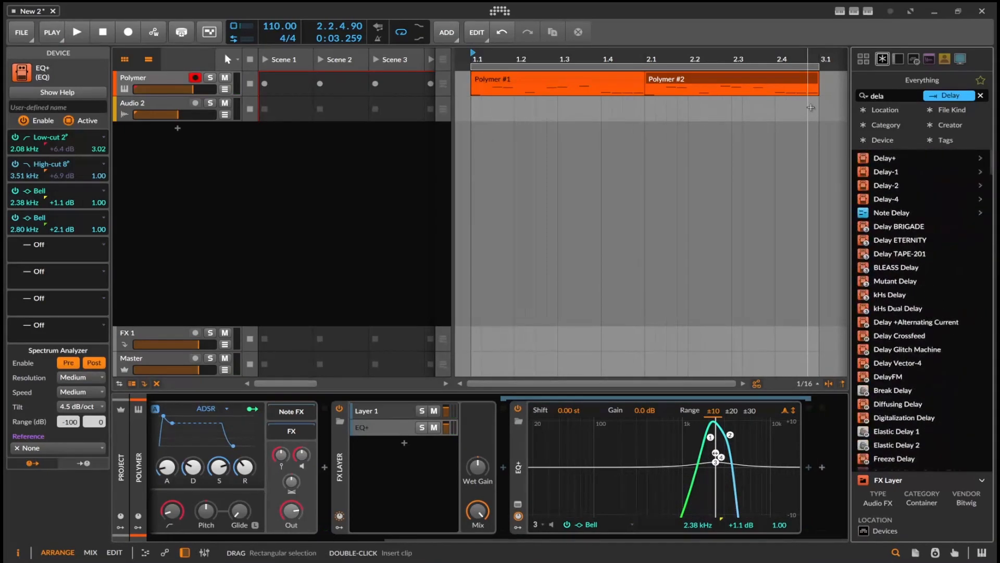
{"action": "left_click_drag", "start_coordinate": [885, 158], "coordinate": [811, 480]}
- During playback, narrow the EQ+ passband by moving the Low-cut point up and the High-cut point down to 2.77 kHz with a Q of 0.99
{"action": "key", "text": "space"}
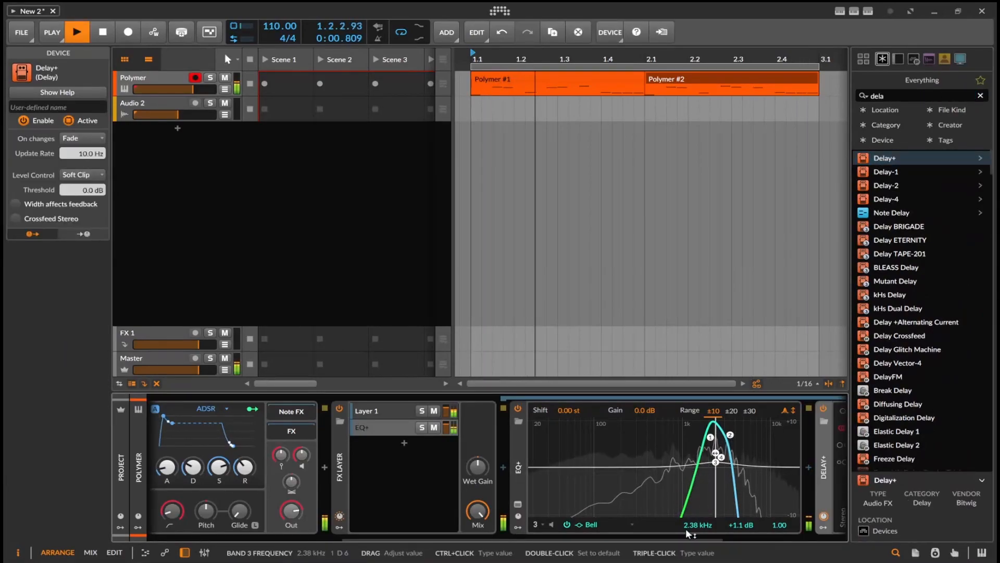
{"action": "left_click_drag", "start_coordinate": [682, 536], "coordinate": [778, 530]}
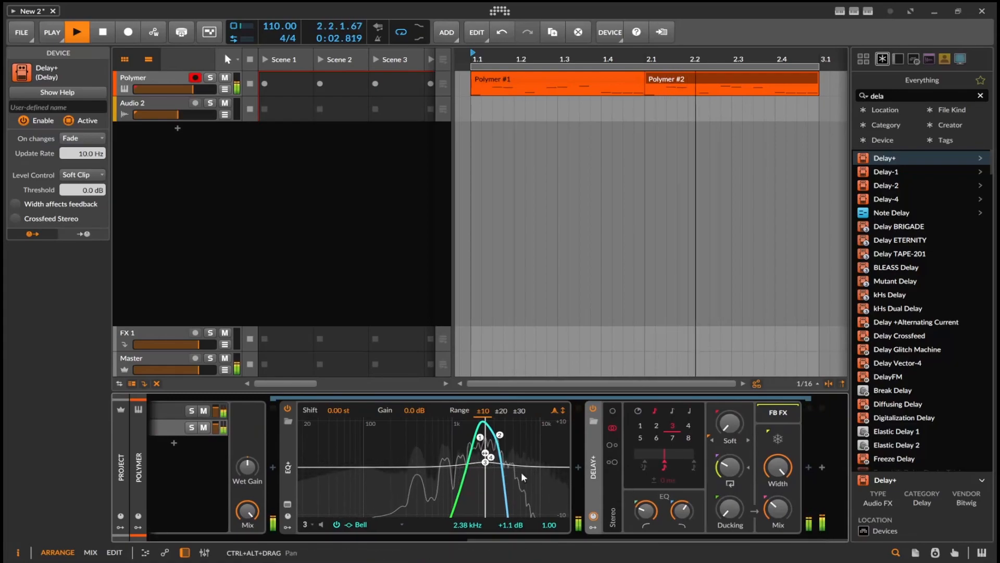
{"action": "mouse_move", "coordinate": [489, 438]}
{"action": "left_mouse_down"}
{"action": "mouse_move", "coordinate": [497, 459]}
{"action": "mouse_move", "coordinate": [491, 439]}
{"action": "left_mouse_up"}
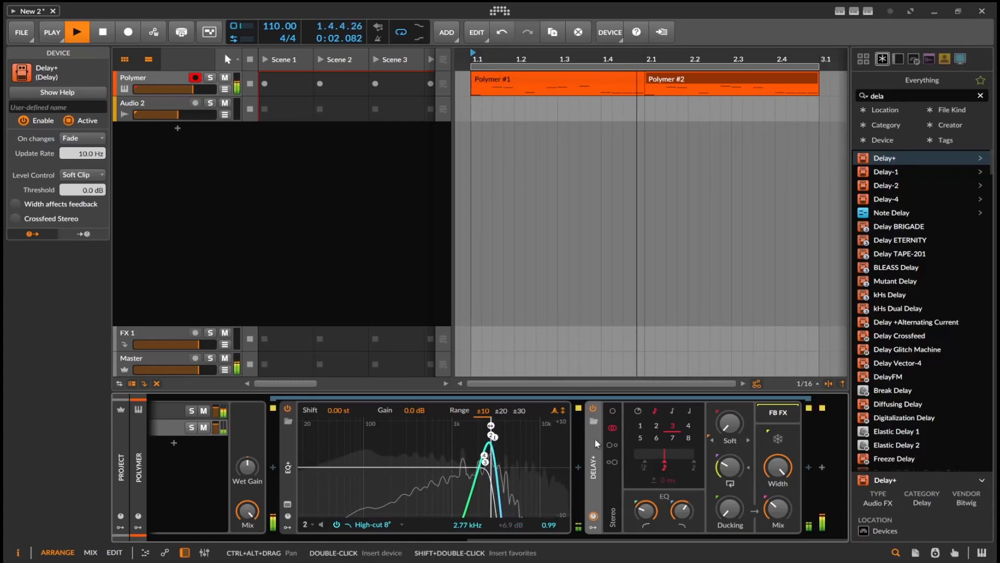
{"action": "key", "text": "space"}
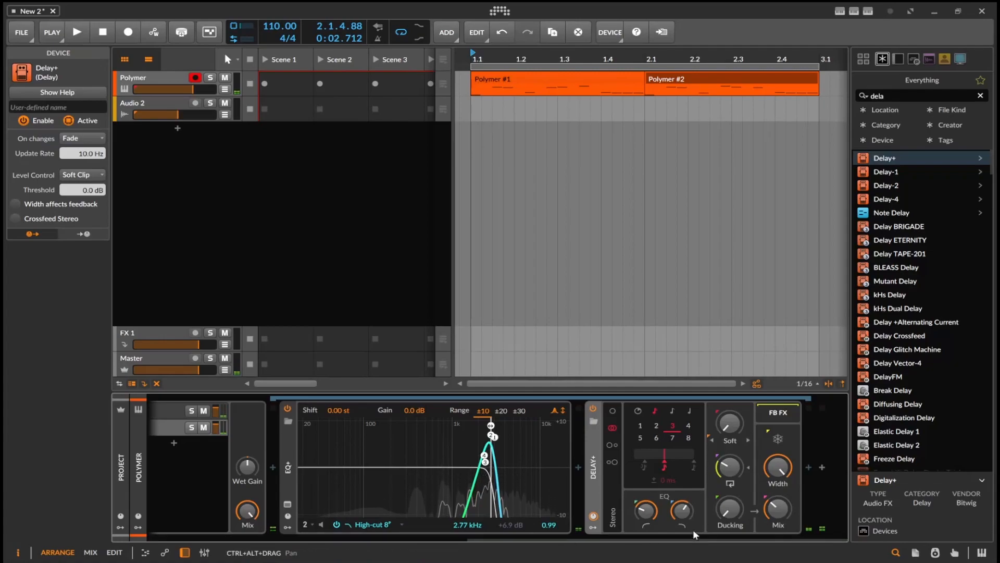
- Search the browser for "spec" and insert Spectrum at the end of the device chain, after the FX Layer
{"action": "left_click", "coordinate": [904, 94]}
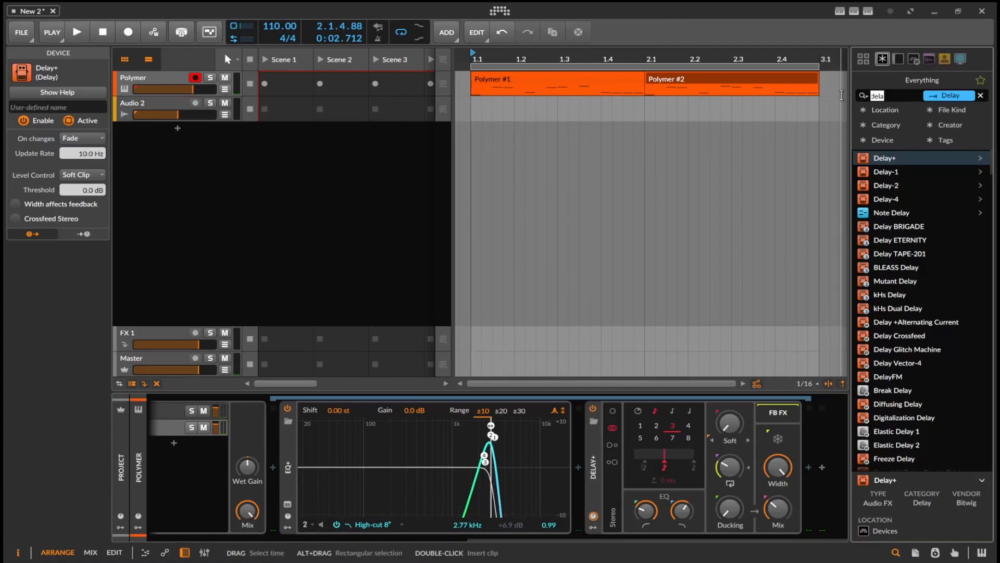
{"action": "type", "text": "spec"}
{"action": "left_click", "coordinate": [871, 158]}
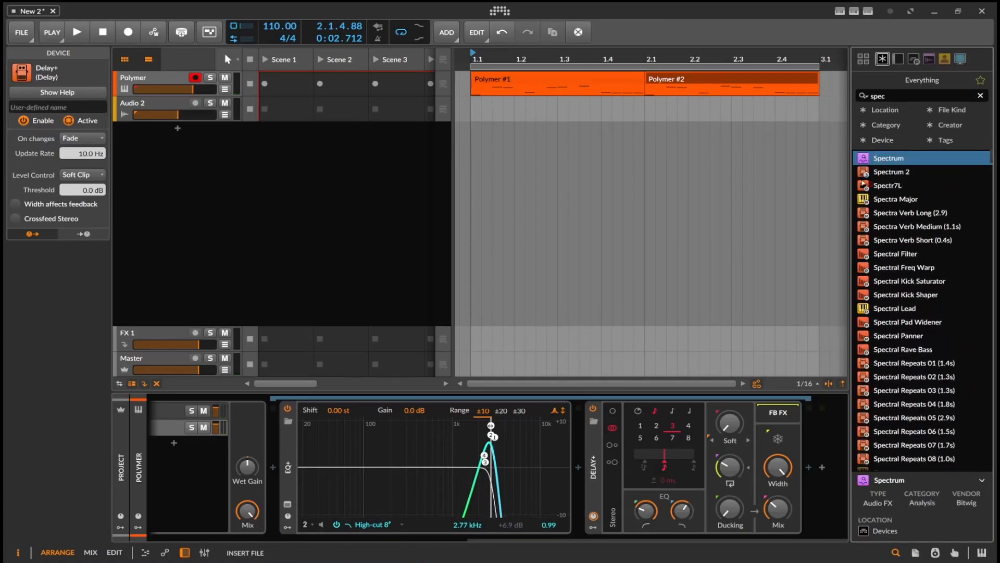
{"action": "mouse_move", "coordinate": [778, 457]}
{"action": "left_mouse_down"}
{"action": "mouse_move", "coordinate": [810, 482]}
{"action": "mouse_move", "coordinate": [820, 472]}
{"action": "left_mouse_up"}
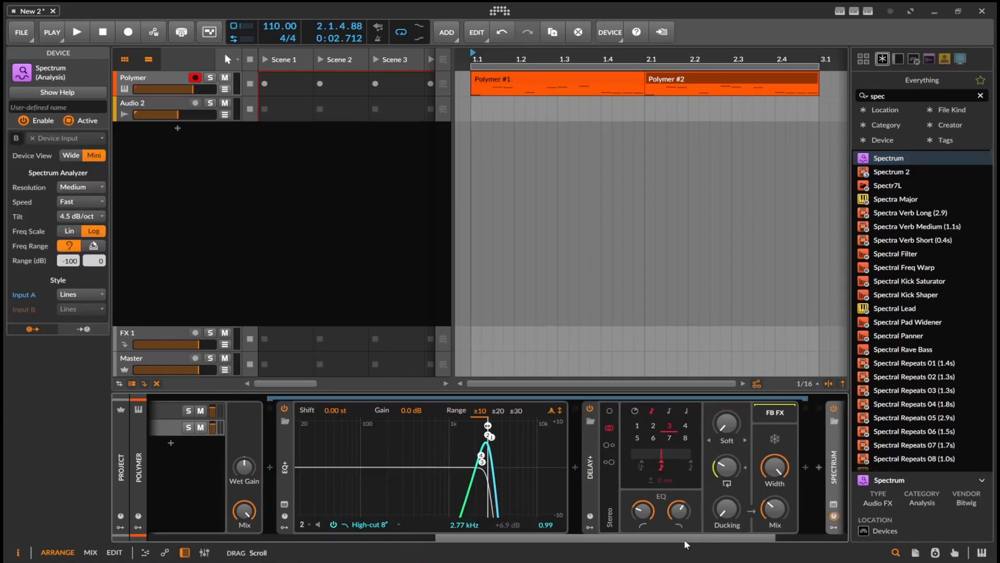
- Insert another Spectrum directly after Delay+ inside the EQ+ layer
{"action": "left_click_drag", "start_coordinate": [682, 539], "coordinate": [779, 527]}
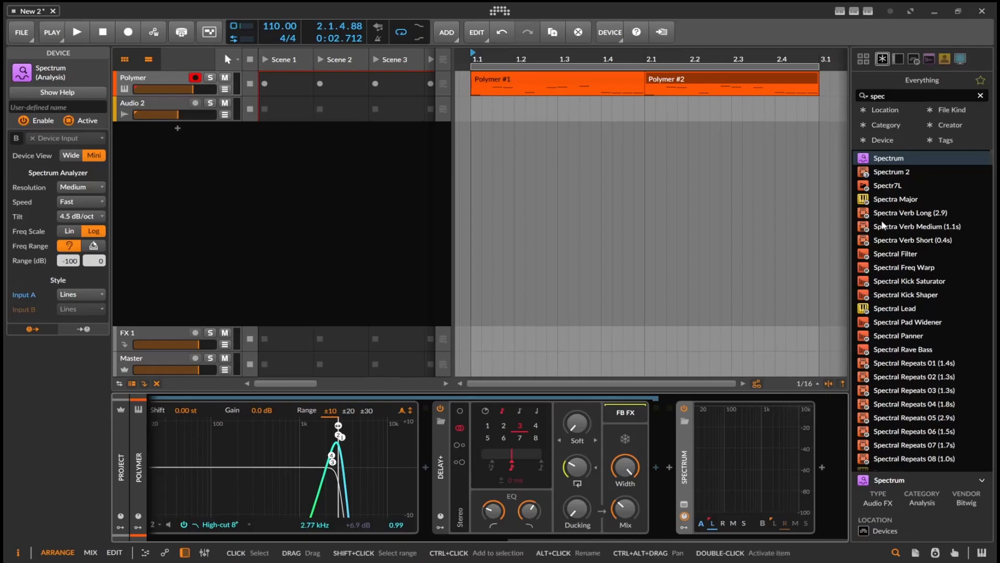
{"action": "left_click_drag", "start_coordinate": [889, 164], "coordinate": [655, 427]}
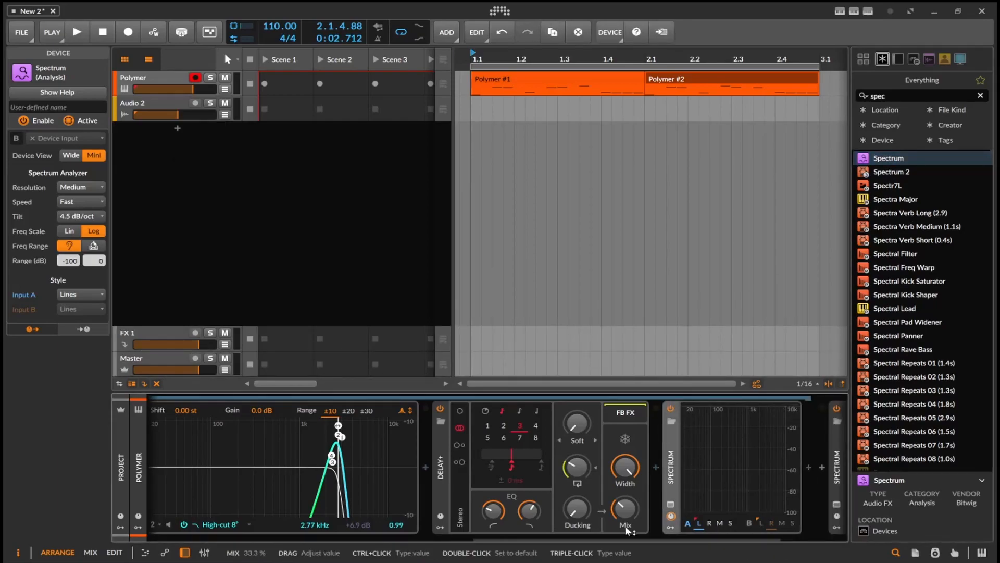
{"action": "left_click_drag", "start_coordinate": [624, 535], "coordinate": [704, 533]}
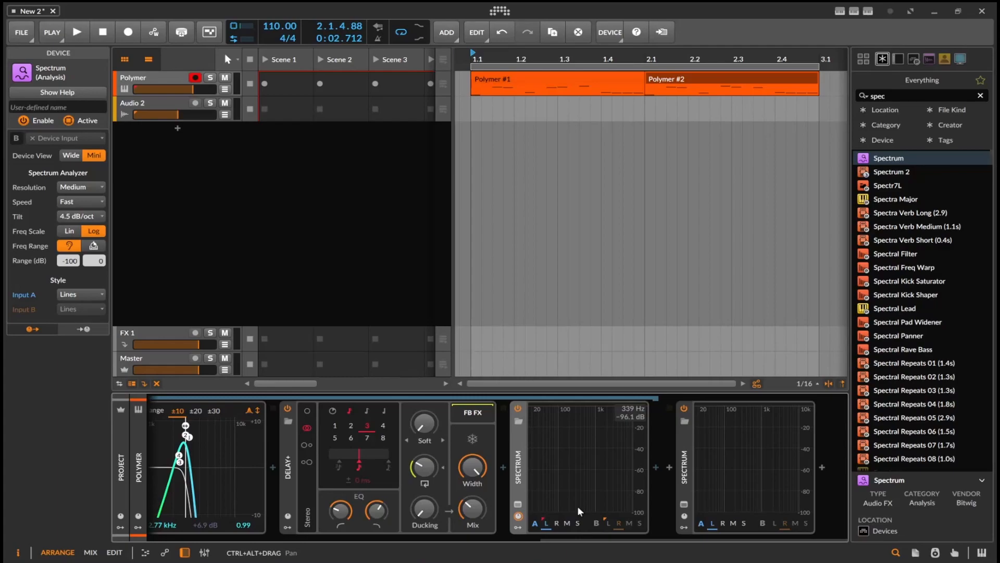
- Play the Polymer clips and compare the layer's Spectrum display with the one after the FX Layer
{"action": "key", "text": "space"}
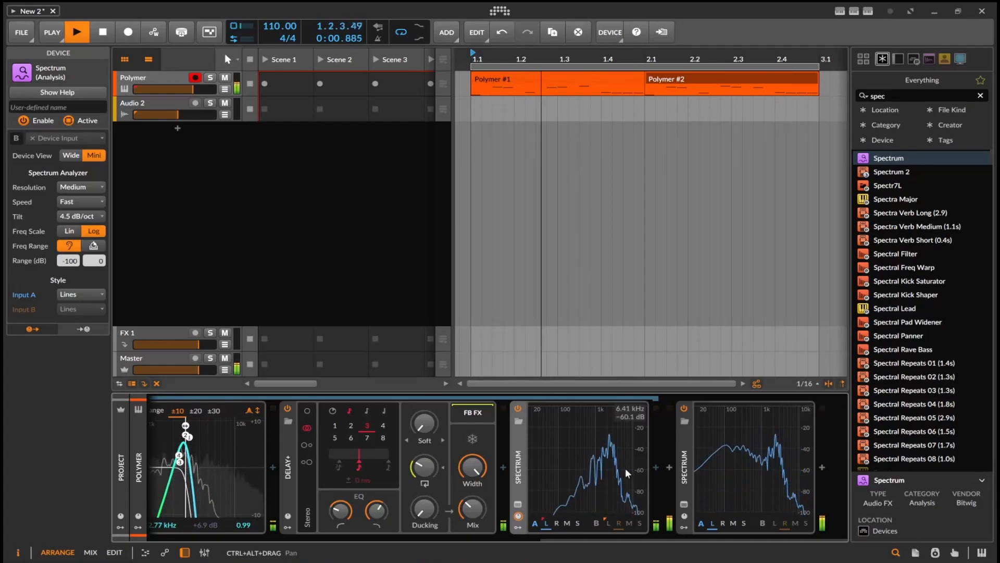
{"action": "key", "text": "space"}
{"action": "key", "text": "m"}
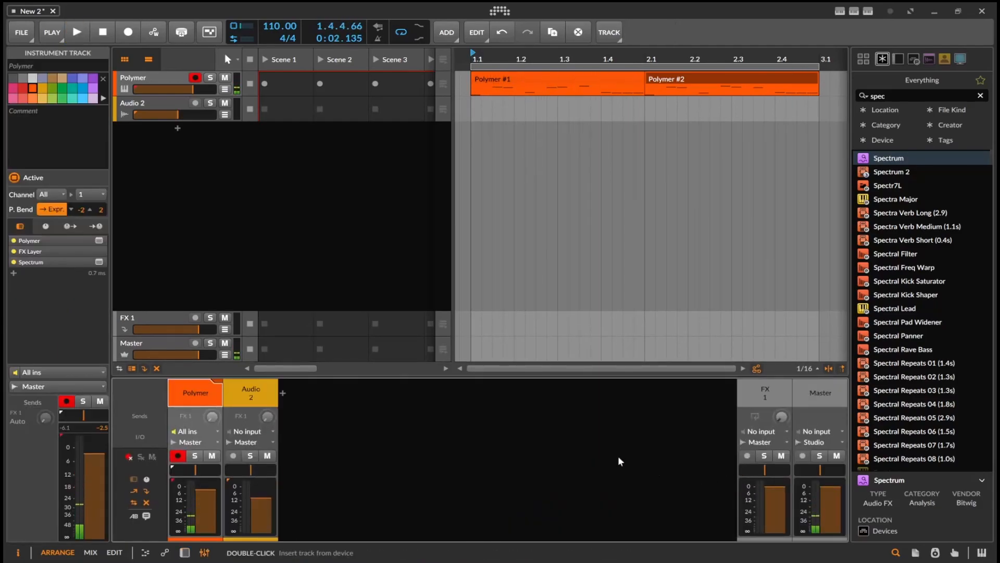
{"action": "left_click", "coordinate": [184, 553]}
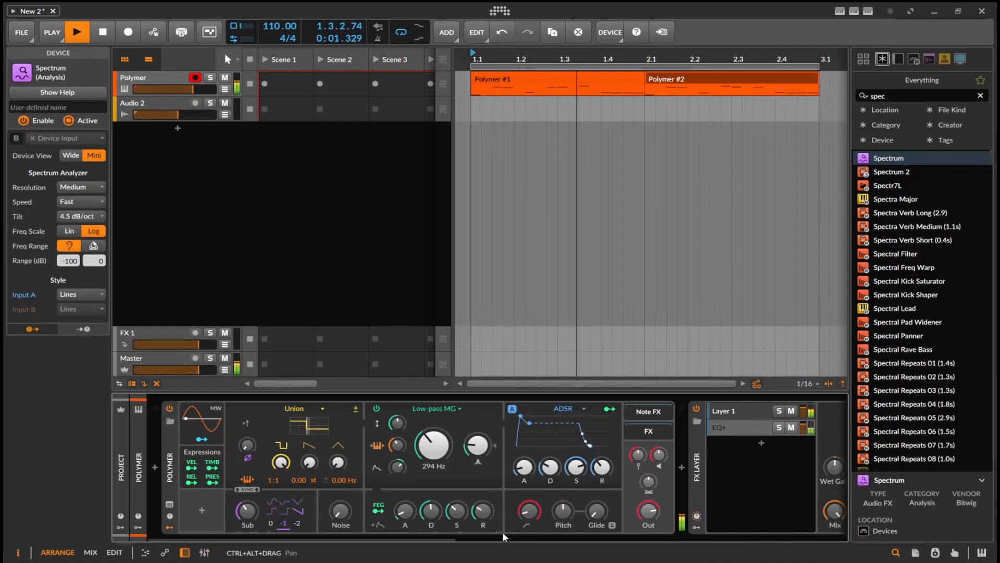
{"action": "scroll", "coordinate": [506, 535], "scroll_direction": "down", "scroll_amount": 5}
{"action": "key", "text": "space"}
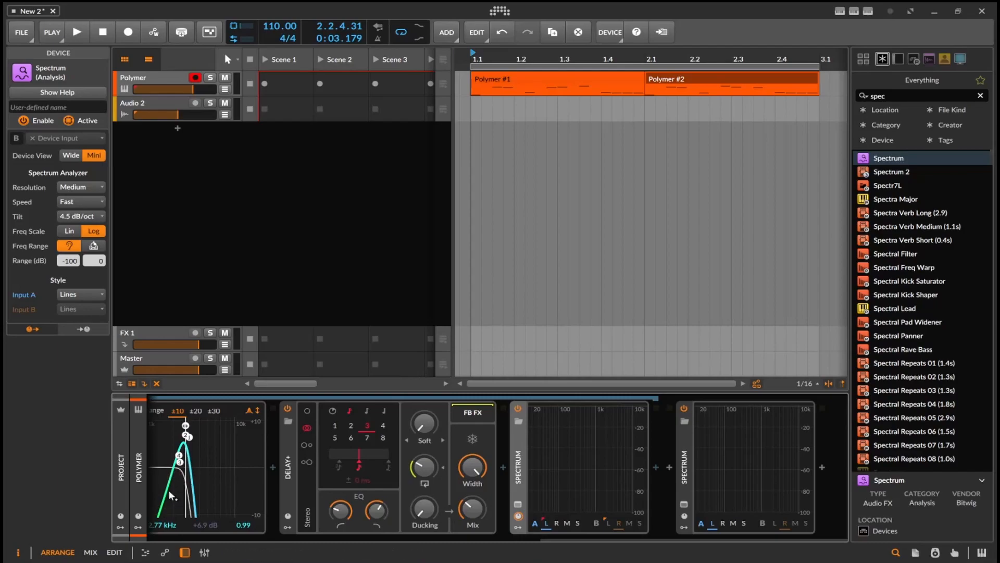
- Remove both Bell points from EQ+ and, during playback, tune the Low-cut point to 2.63 kHz with a Q of 5.74
{"action": "double_click", "coordinate": [180, 457]}
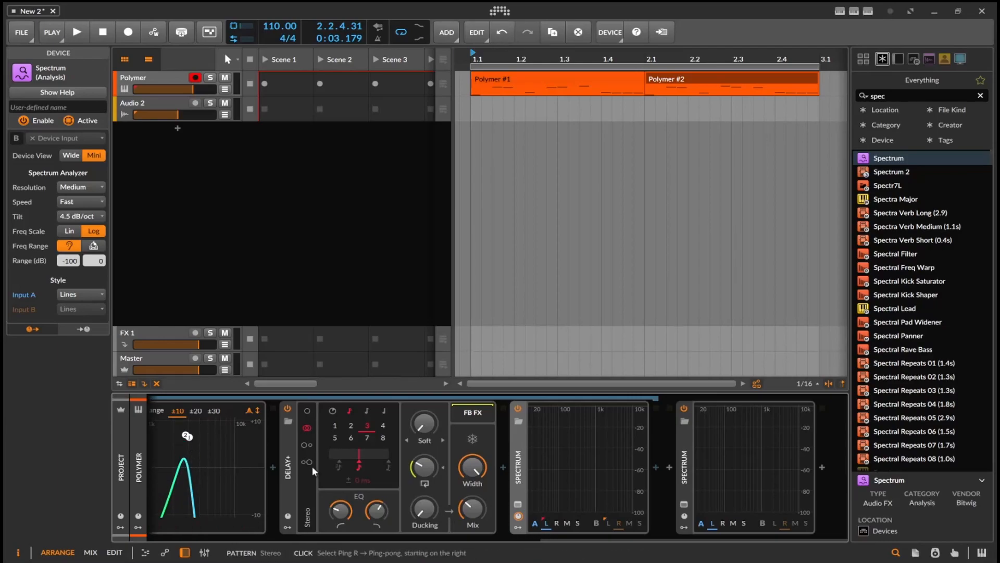
{"action": "key", "text": "space"}
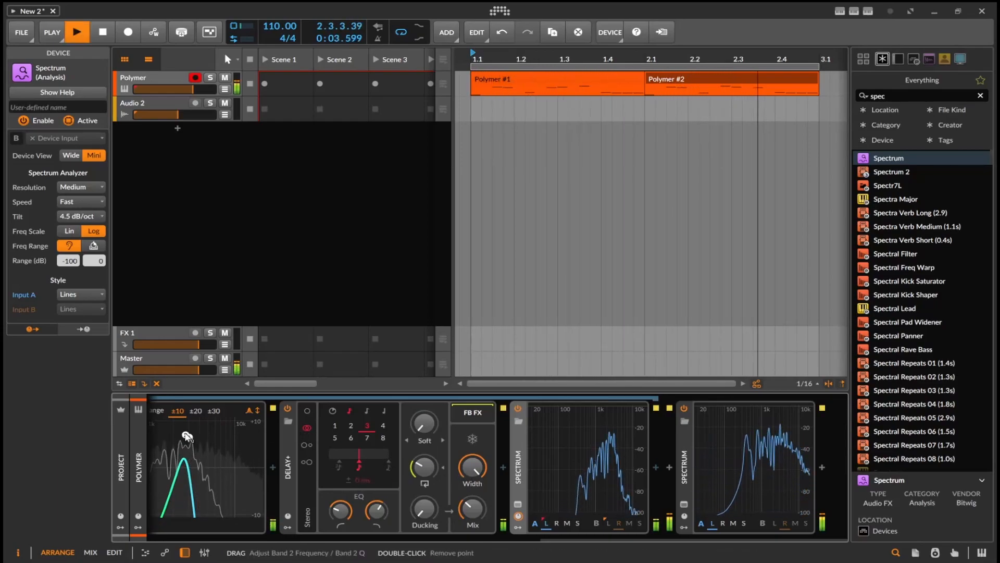
{"action": "left_click_drag", "start_coordinate": [188, 437], "coordinate": [184, 438]}
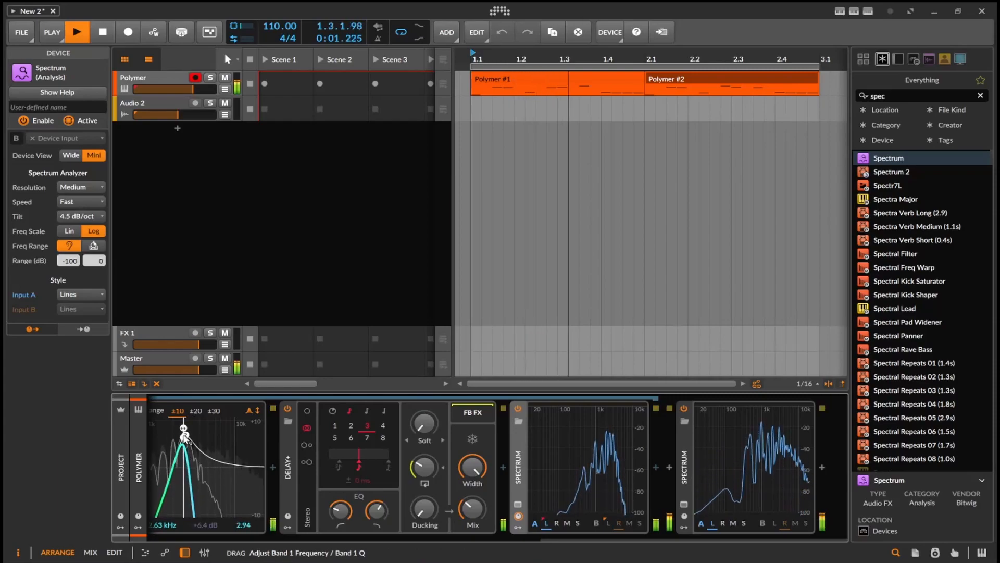
{"action": "mouse_move", "coordinate": [242, 526]}
{"action": "left_mouse_down"}
{"action": "mouse_move", "coordinate": [243, 541]}
{"action": "mouse_move", "coordinate": [243, 524]}
{"action": "left_mouse_up"}
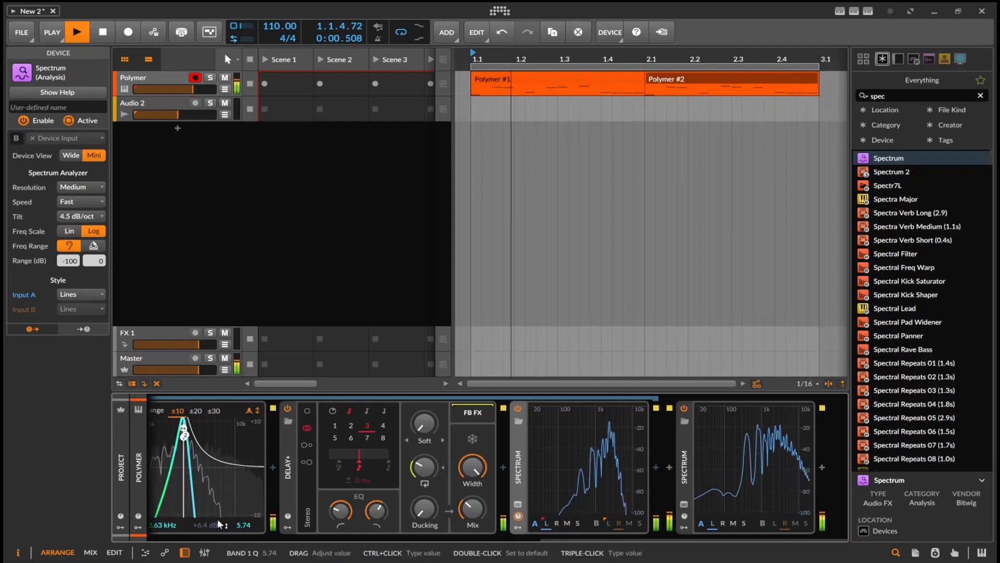
{"action": "key", "text": "space"}
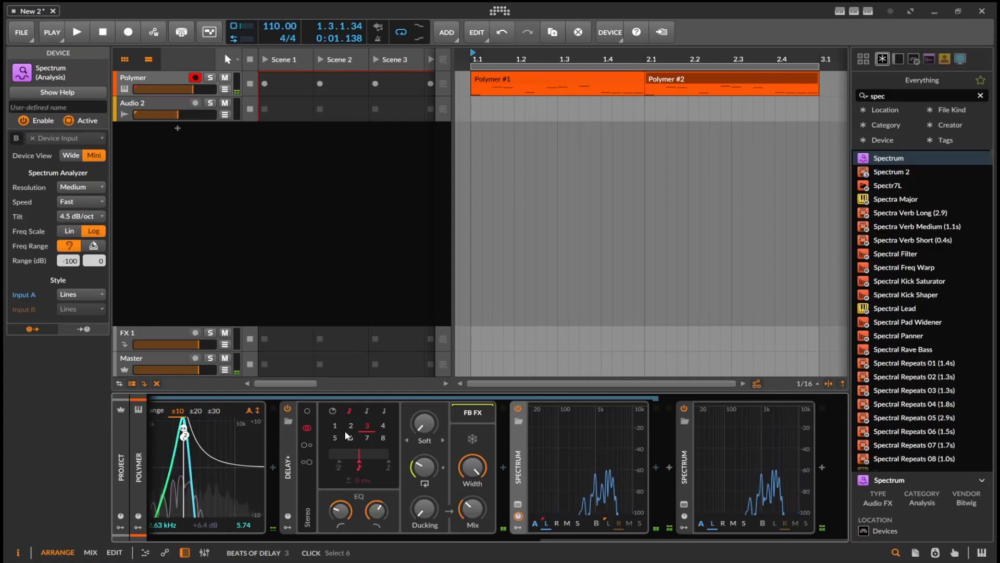
- Duplicate the EQ+ layer in the FX Layer and move the copy's Low-cut point to 696 Hz and High-cut point to 781 Hz
{"action": "left_click_drag", "start_coordinate": [553, 538], "coordinate": [302, 545]}
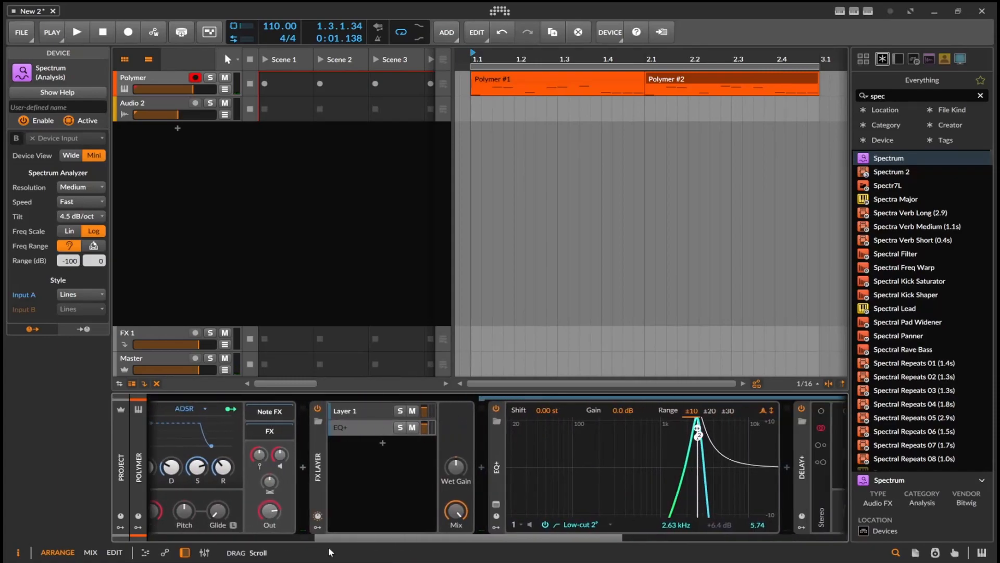
{"action": "right_click", "coordinate": [364, 432]}
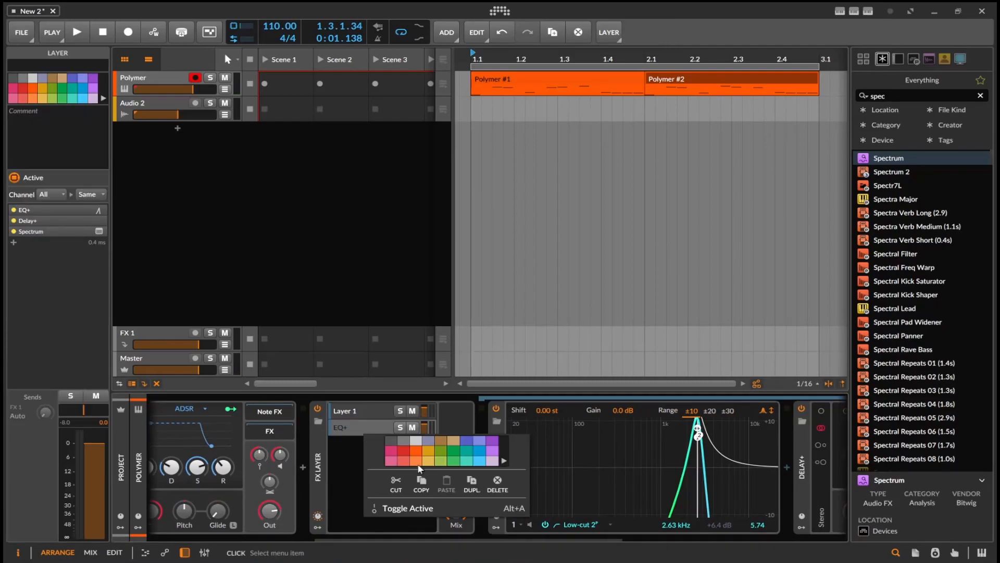
{"action": "left_click", "coordinate": [471, 482]}
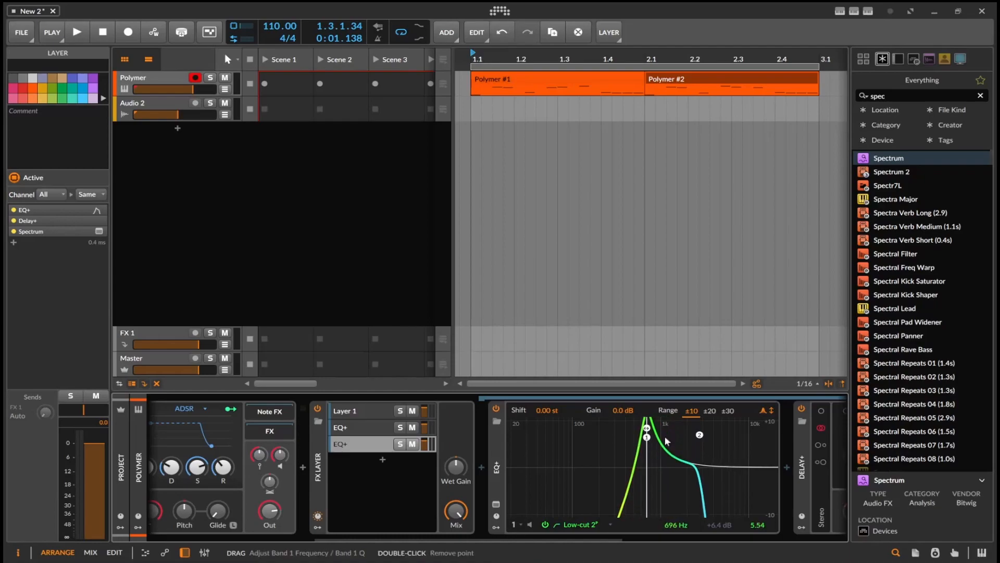
{"action": "left_click_drag", "start_coordinate": [700, 434], "coordinate": [663, 439]}
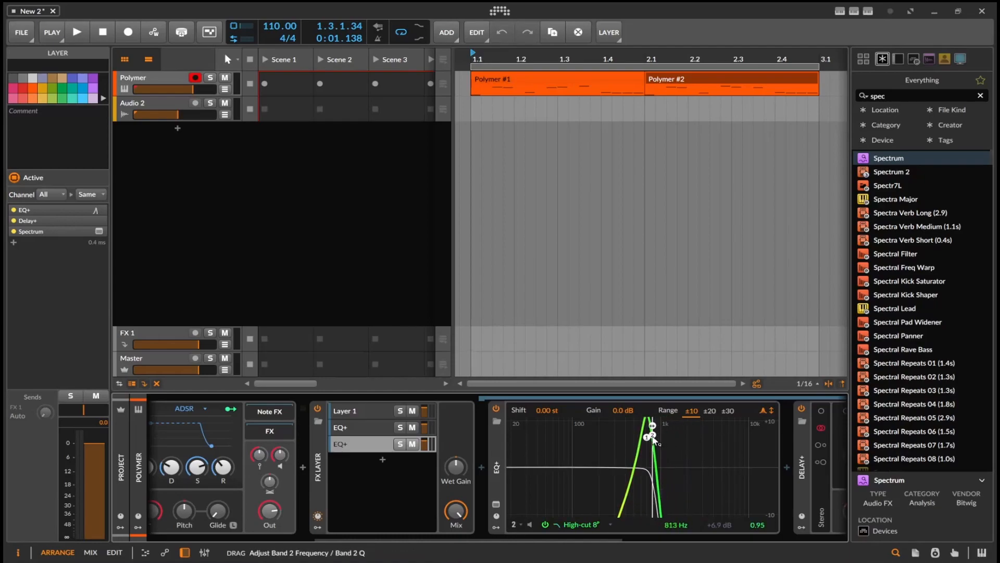
- Remove Delay+ from the duplicated EQ+ layer
{"action": "left_click_drag", "start_coordinate": [564, 537], "coordinate": [720, 530]}
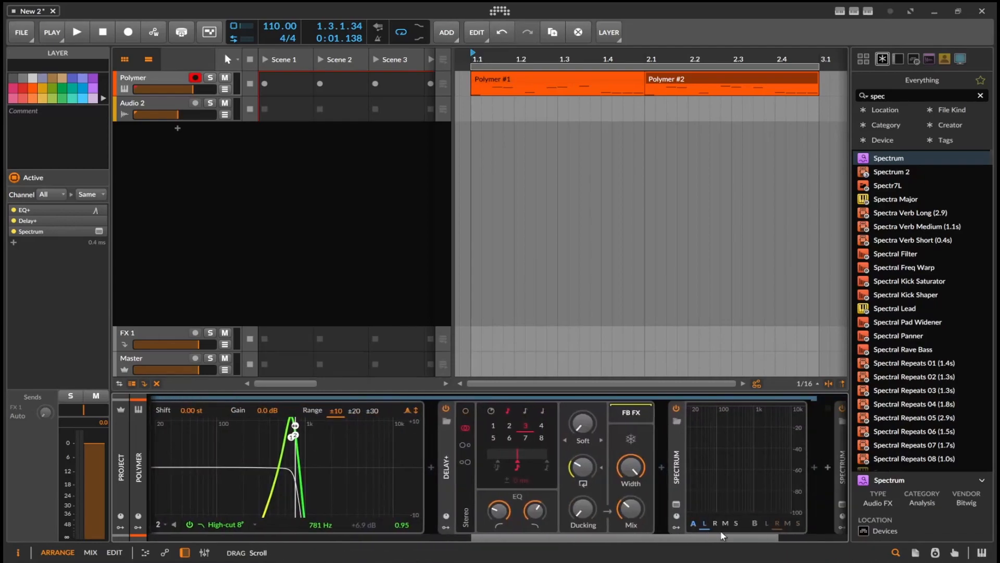
{"action": "left_click", "coordinate": [451, 458]}
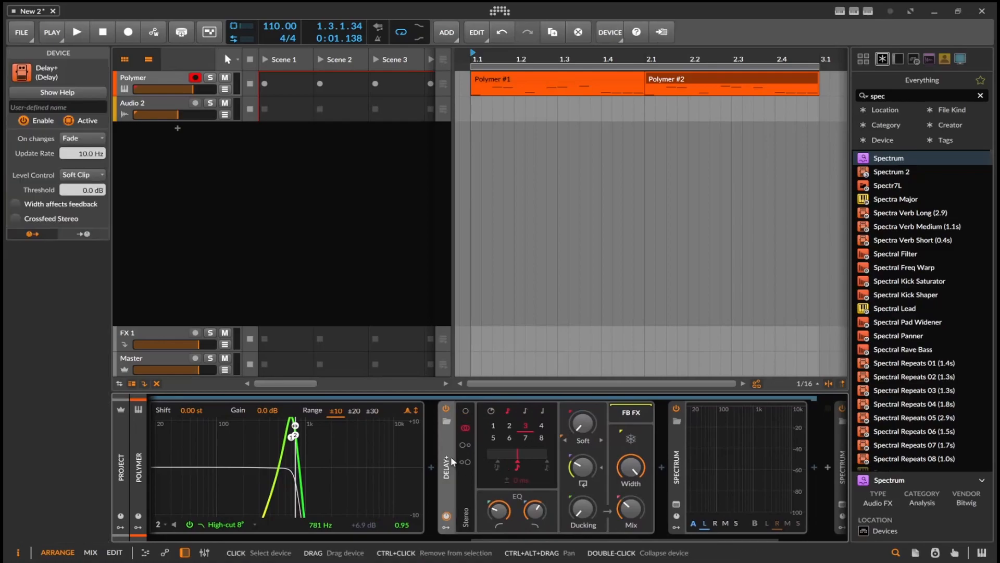
{"action": "key", "text": "Delete"}
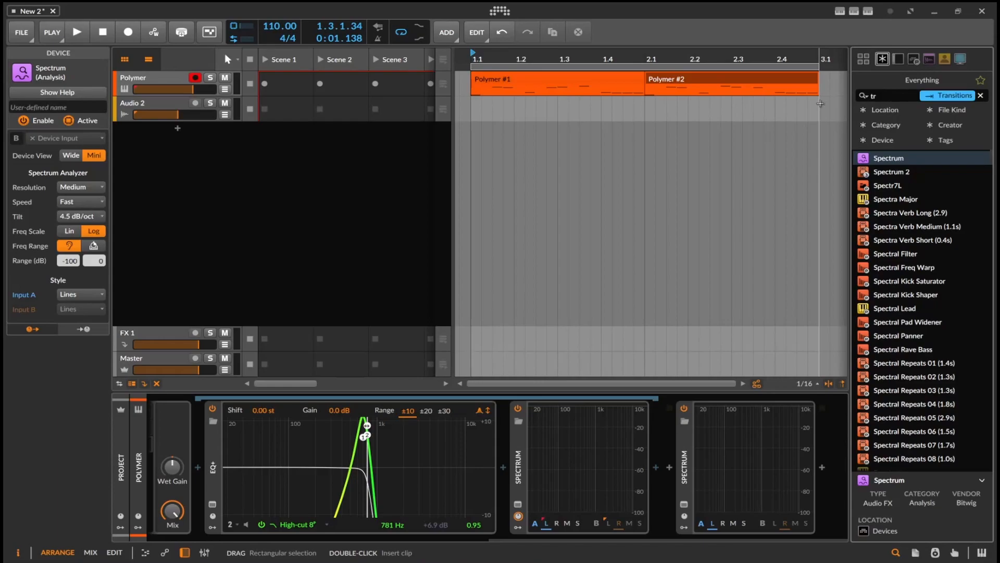
- Search the browser for "fil" and insert Filter+ between EQ+ and Spectrum in the duplicated layer
{"action": "type", "text": "a"}
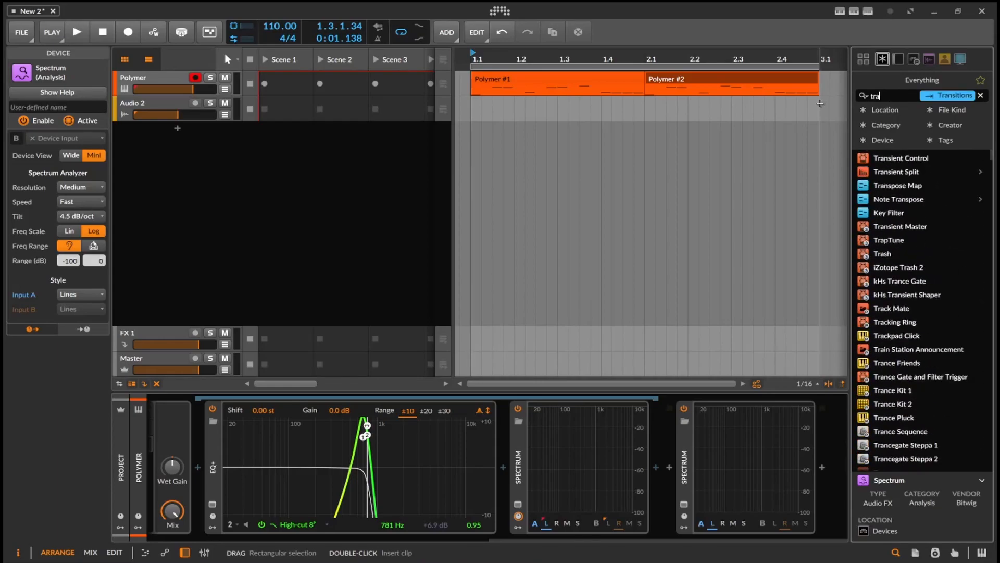
{"action": "key", "text": "BackSpace"}
{"action": "key", "text": "BackSpace"}
{"action": "key", "text": "BackSpace"}
{"action": "type", "text": "fil"}
{"action": "left_click_drag", "start_coordinate": [890, 163], "coordinate": [560, 440]}
- During playback, set Filter+'s Low-pass MG cutoff to 2.05 kHz and its Heat drive to +18.9 dB
{"action": "key", "text": "space"}
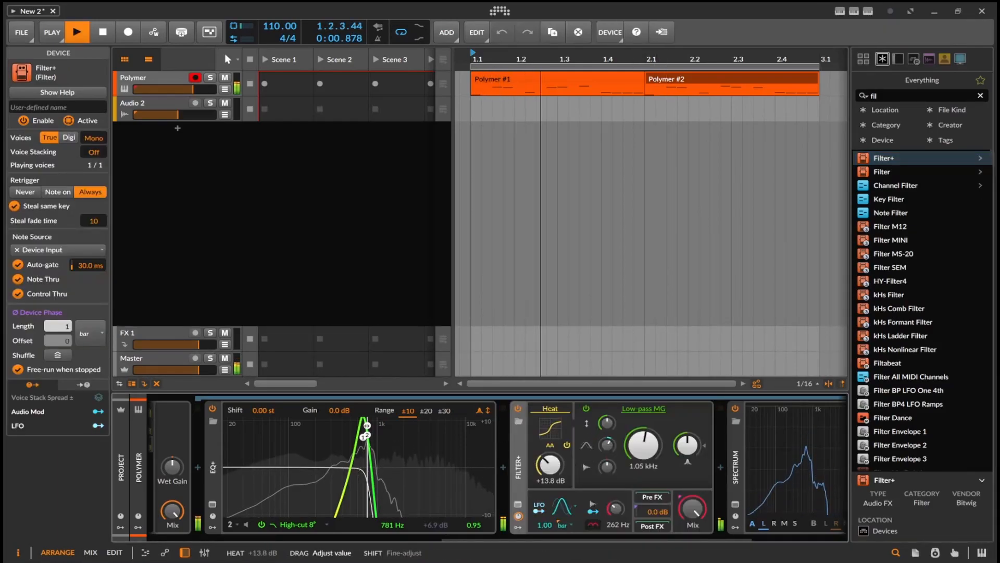
{"action": "left_click_drag", "start_coordinate": [636, 448], "coordinate": [636, 433]}
{"action": "left_click_drag", "start_coordinate": [503, 540], "coordinate": [555, 541]}
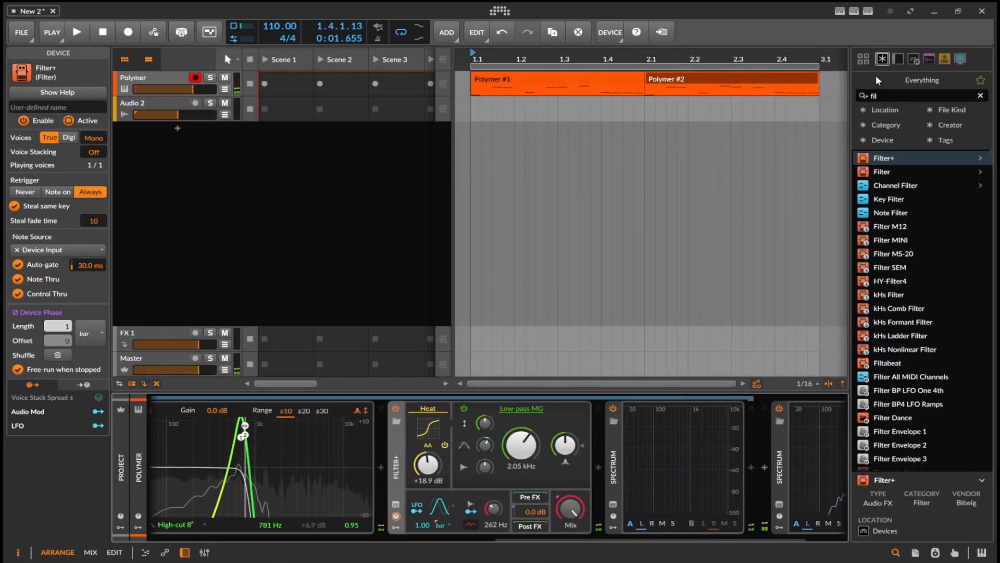
- Search the browser for "tool", insert Tool after Filter+, and set its Pan to -99.2 % during playback
{"action": "left_click", "coordinate": [879, 96]}
{"action": "key", "text": "BackSpace"}
{"action": "key", "text": "BackSpace"}
{"action": "key", "text": "BackSpace"}
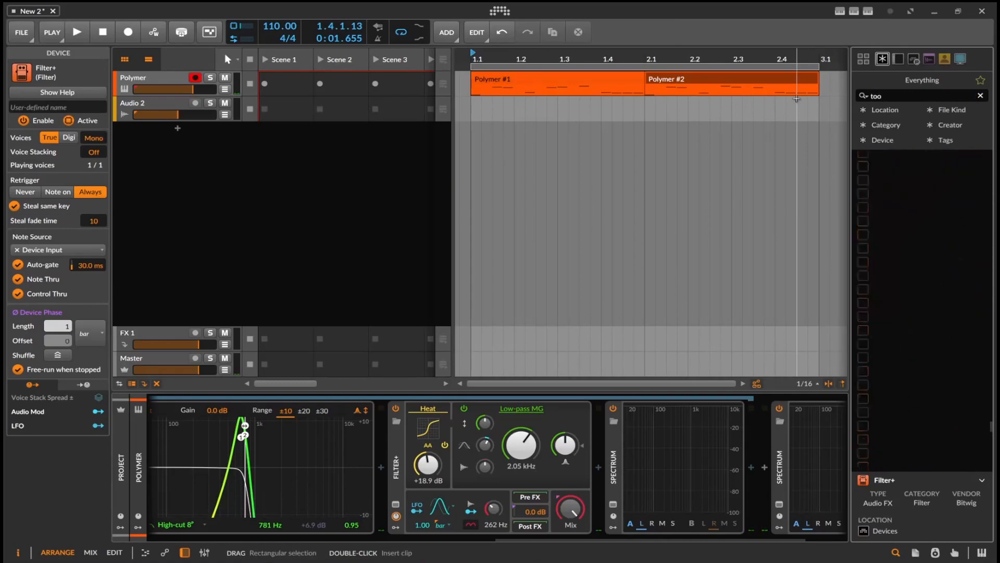
{"action": "type", "text": "tool"}
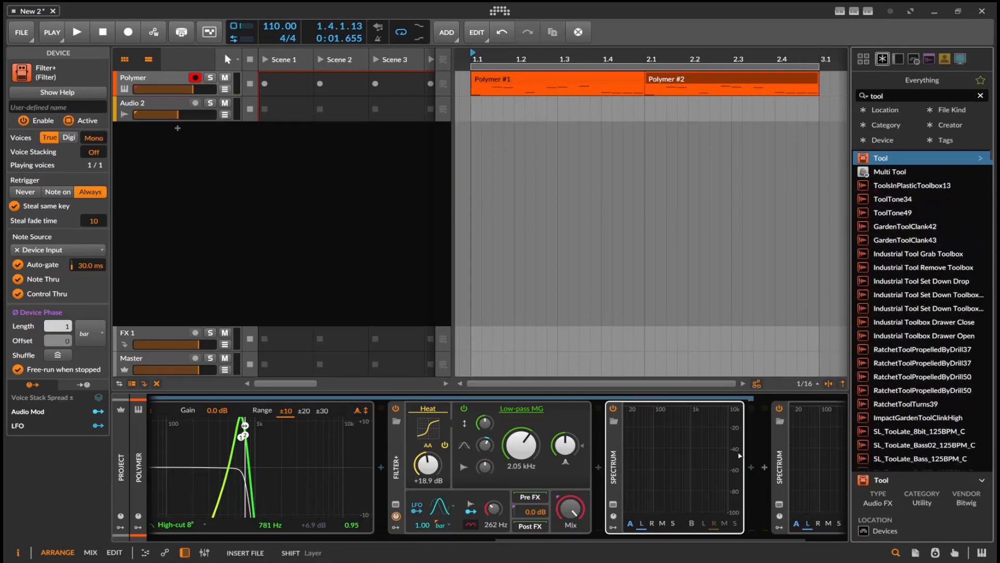
{"action": "key", "text": "Return"}
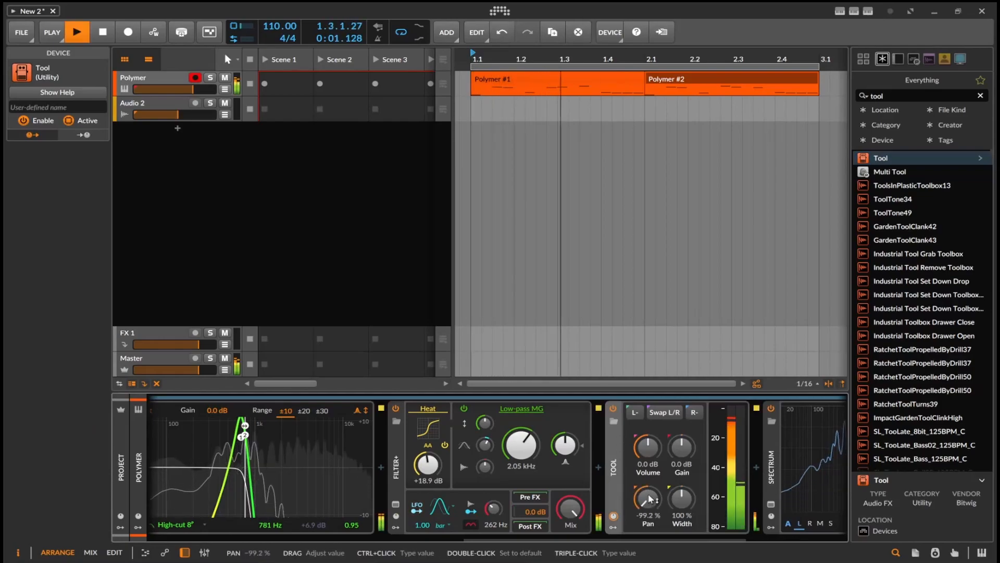
- Insert Tool after Delay+ in the first EQ+ layer and set Pan to 100 %, Volume to +3.3 dB and Gain to +0.3 dB
{"action": "left_click_drag", "start_coordinate": [553, 537], "coordinate": [400, 538]}
{"action": "left_click", "coordinate": [342, 428]}
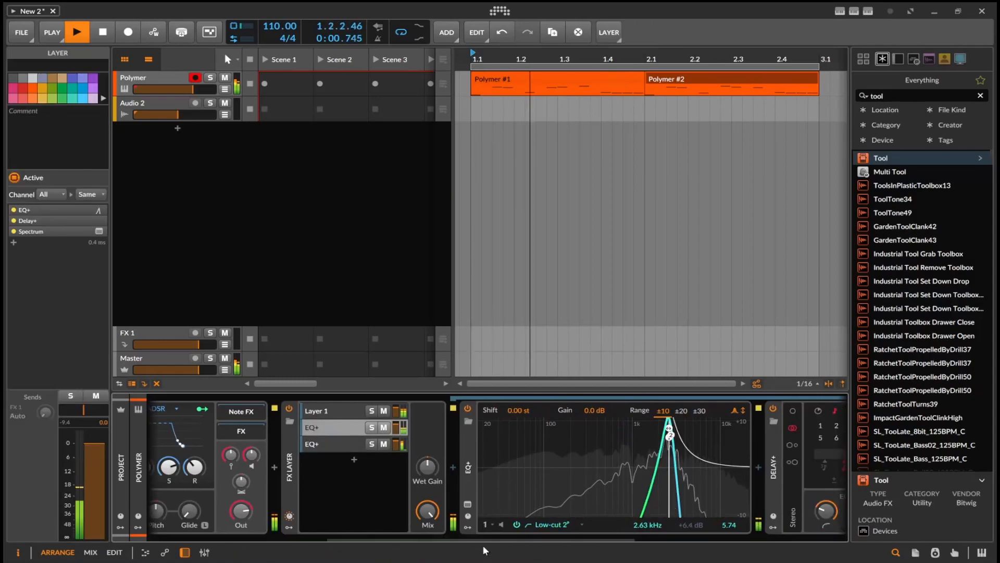
{"action": "left_click_drag", "start_coordinate": [484, 540], "coordinate": [668, 538]}
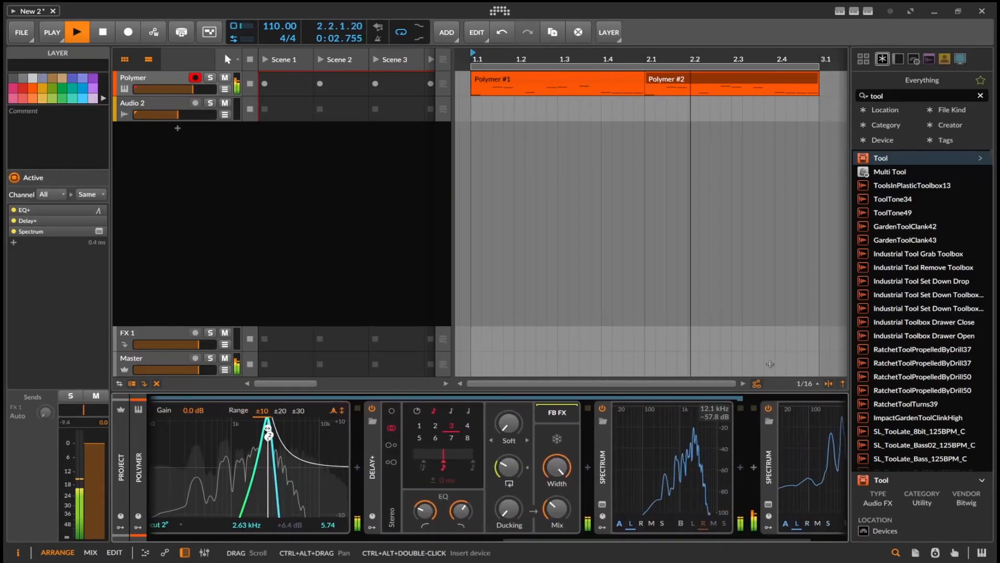
{"action": "left_click_drag", "start_coordinate": [885, 161], "coordinate": [612, 443]}
{"action": "left_click_drag", "start_coordinate": [637, 499], "coordinate": [637, 457]}
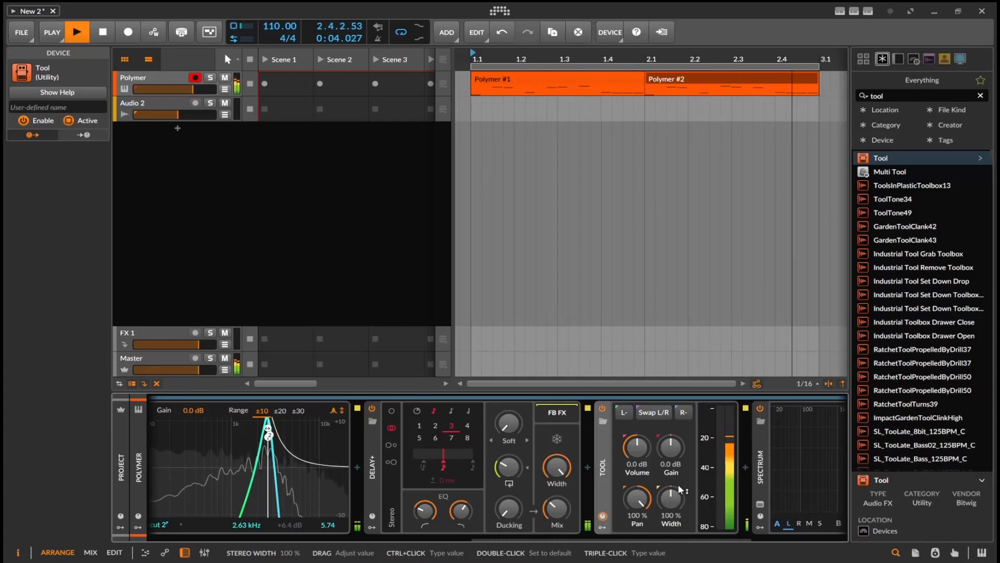
{"action": "left_click_drag", "start_coordinate": [637, 447], "coordinate": [632, 469]}
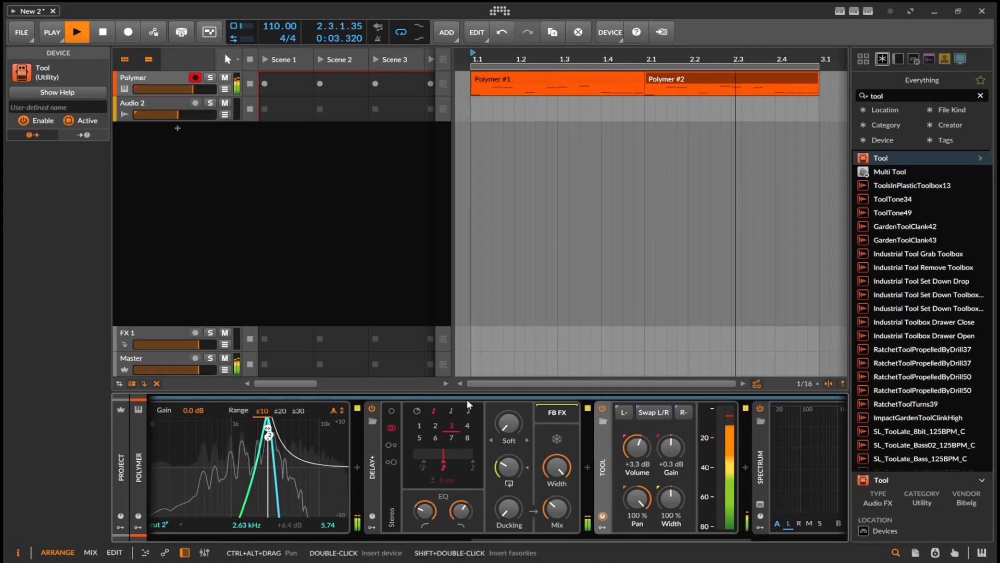
{"action": "key", "text": "space"}
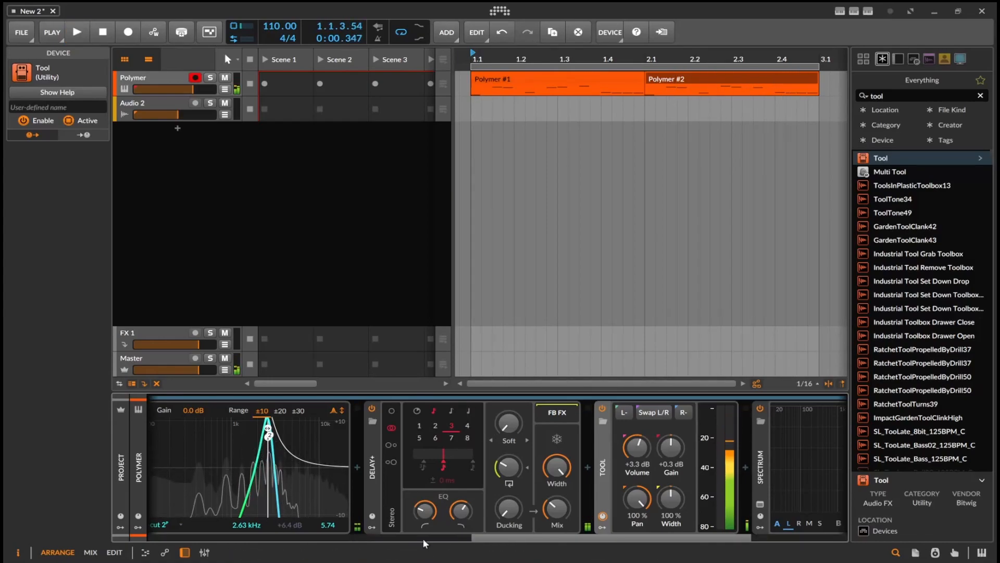
- Raise the Volume of the Tool in the Filter+ layer to +9.1 dB during playback
{"action": "left_click_drag", "start_coordinate": [468, 540], "coordinate": [349, 508]}
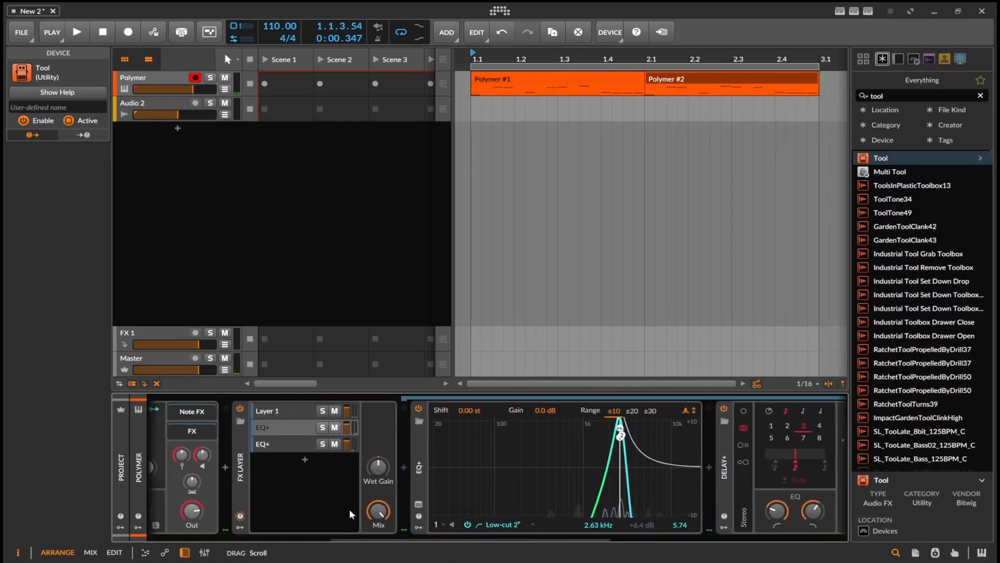
{"action": "left_click", "coordinate": [296, 450]}
{"action": "left_click_drag", "start_coordinate": [473, 540], "coordinate": [633, 552]}
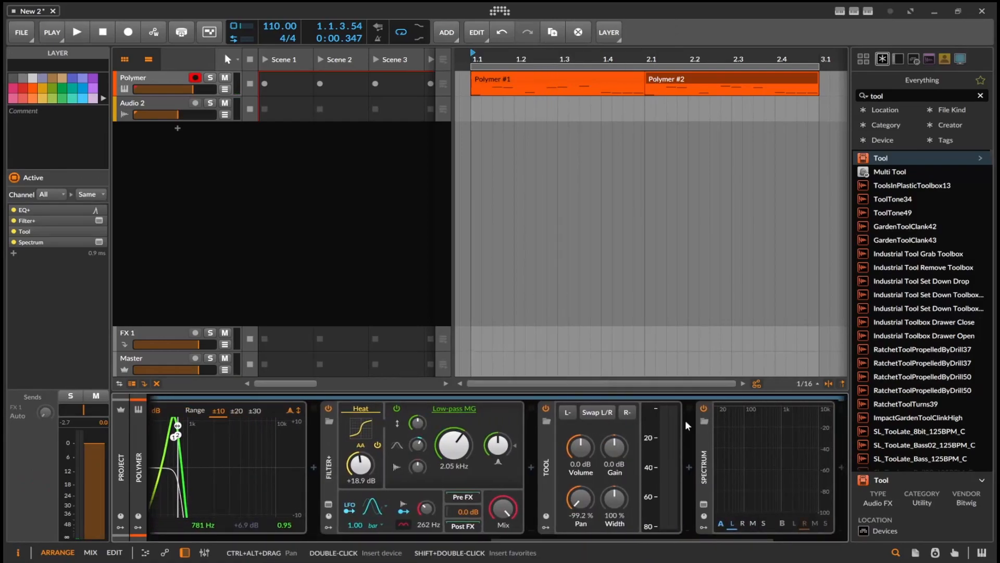
{"action": "left_click_drag", "start_coordinate": [580, 451], "coordinate": [585, 451]}
{"action": "key", "text": "space"}
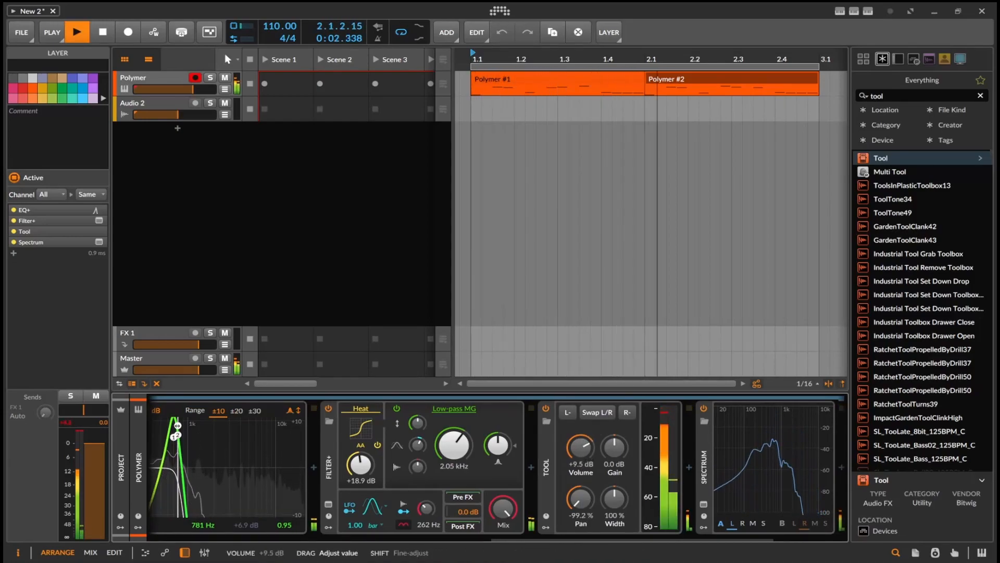
- Shift the Filter+ layer's EQ+ band lower with its High-cut point at 404 Hz, and audition it
{"action": "left_click_drag", "start_coordinate": [562, 535], "coordinate": [462, 533]}
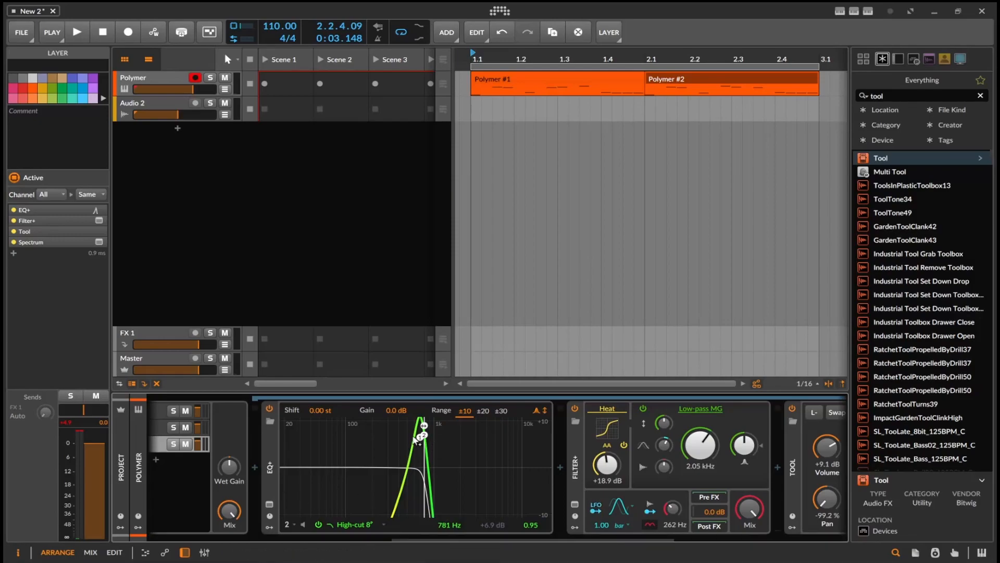
{"action": "mouse_move", "coordinate": [420, 441]}
{"action": "left_mouse_down"}
{"action": "mouse_move", "coordinate": [402, 440]}
{"action": "mouse_move", "coordinate": [414, 438]}
{"action": "left_mouse_up"}
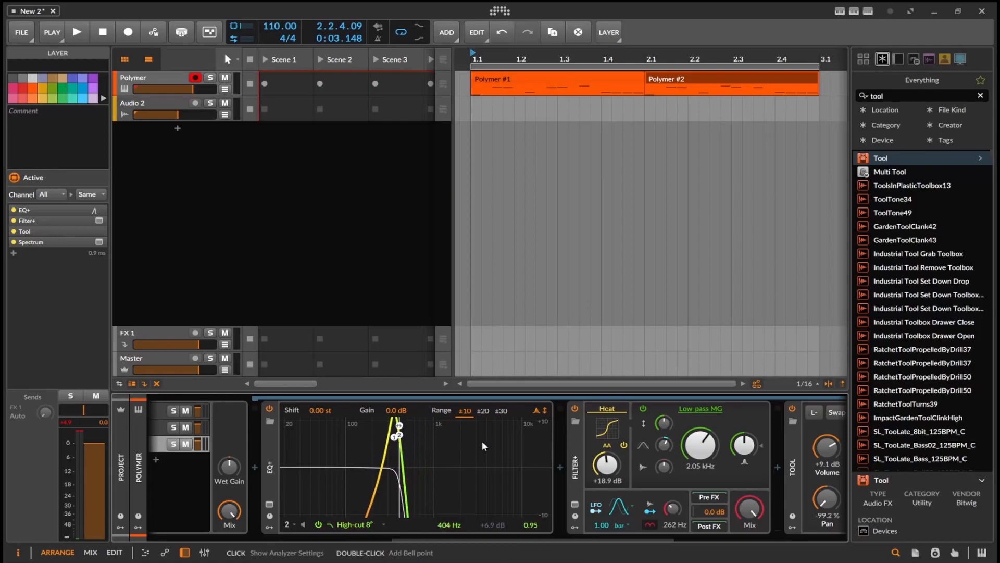
{"action": "key", "text": "space"}
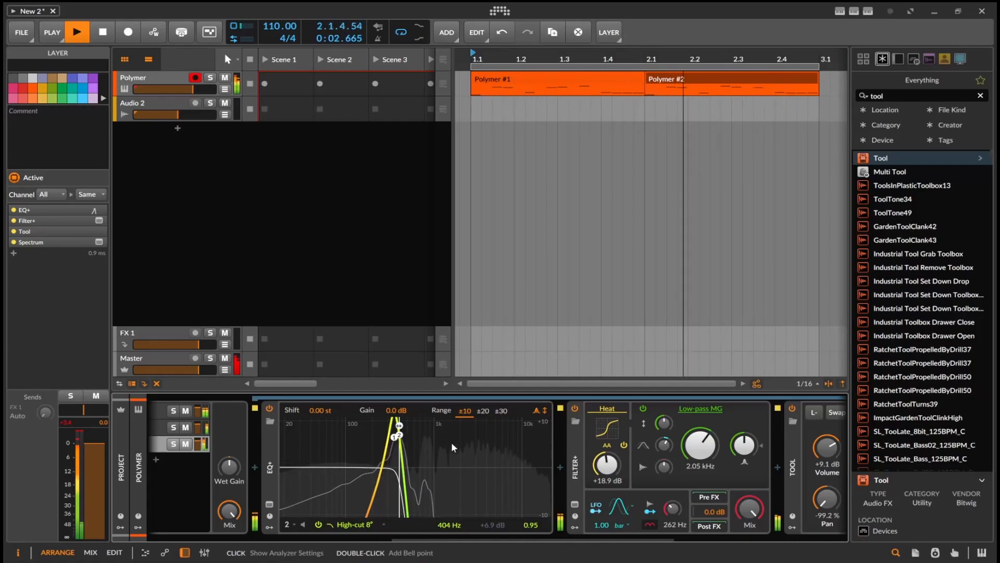
{"action": "key", "text": "space"}
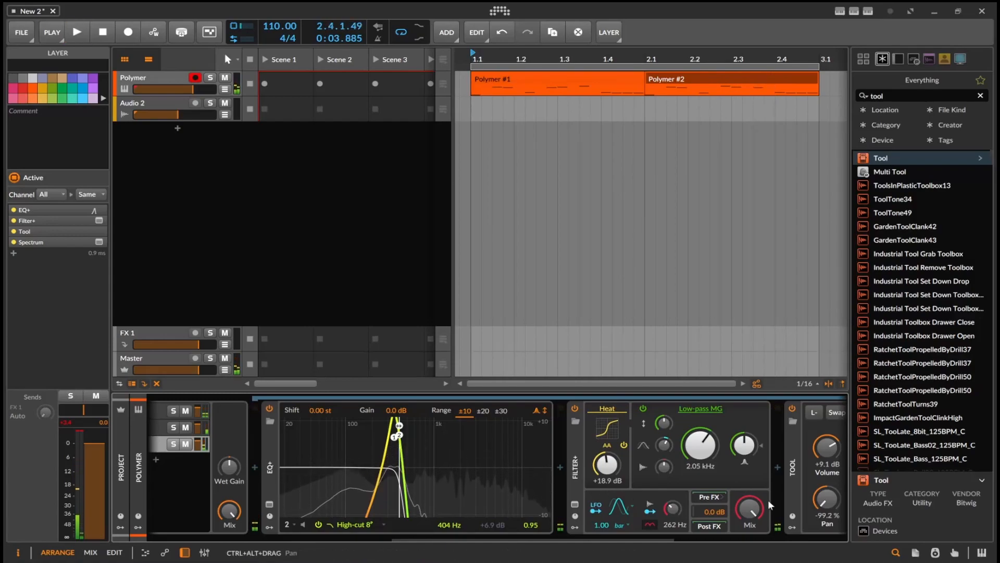
- Search the modulators for "lfo" and add an LFO modulator to the Polymer track
{"action": "left_click", "coordinate": [155, 427]}
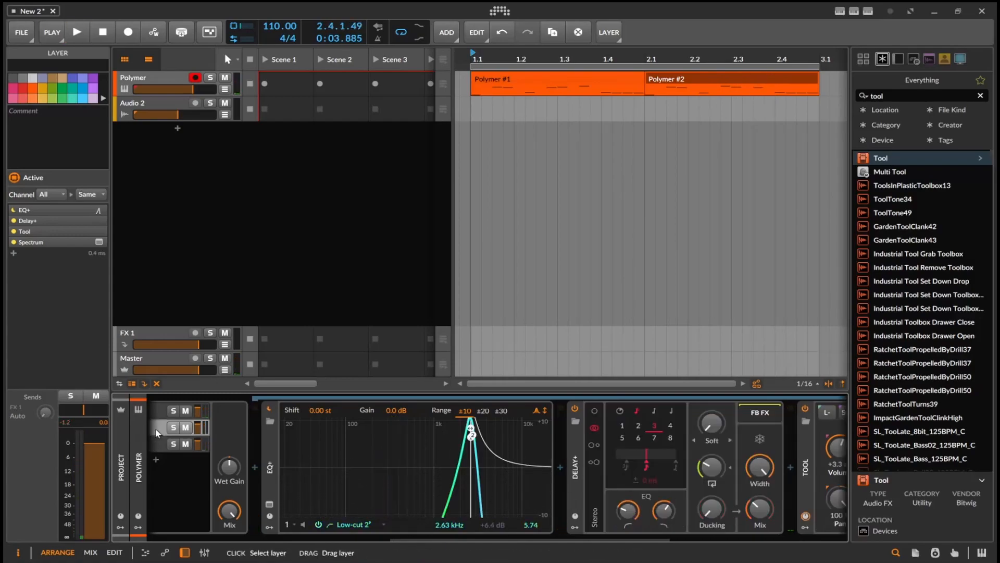
{"action": "left_click_drag", "start_coordinate": [530, 538], "coordinate": [152, 519]}
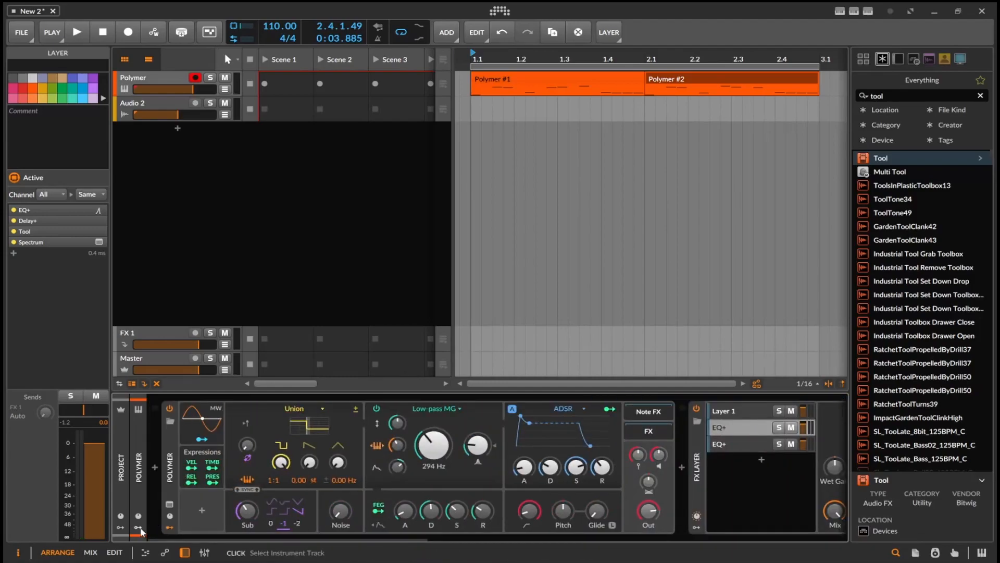
{"action": "left_click", "coordinate": [142, 527]}
{"action": "left_click", "coordinate": [157, 421]}
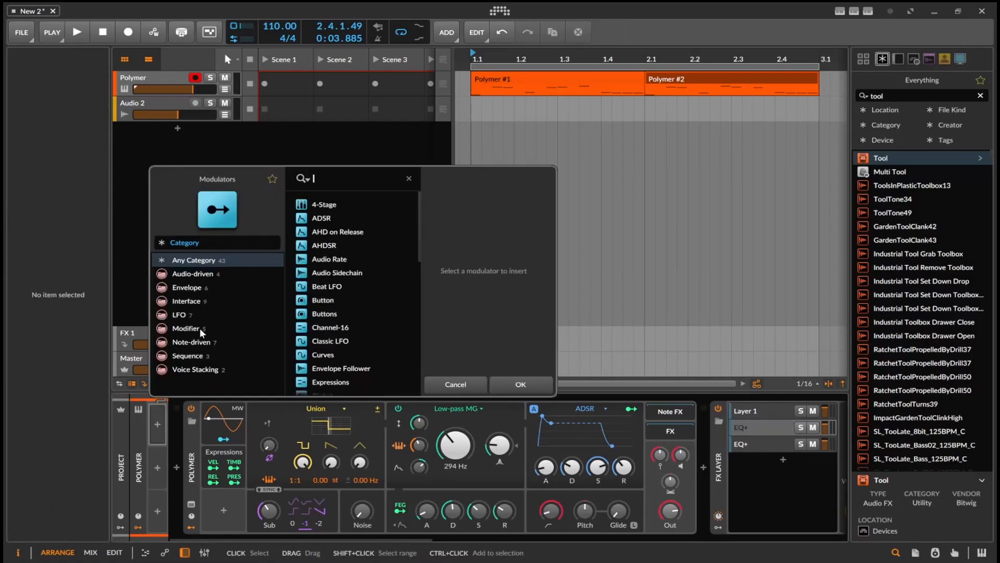
{"action": "type", "text": "lfo"}
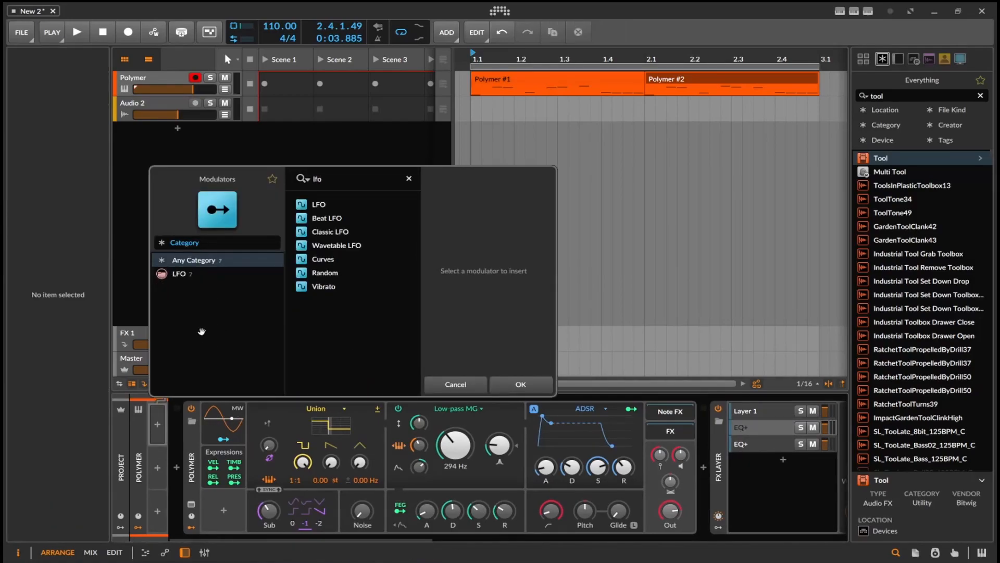
{"action": "left_click", "coordinate": [299, 206]}
{"action": "left_click", "coordinate": [520, 384]}
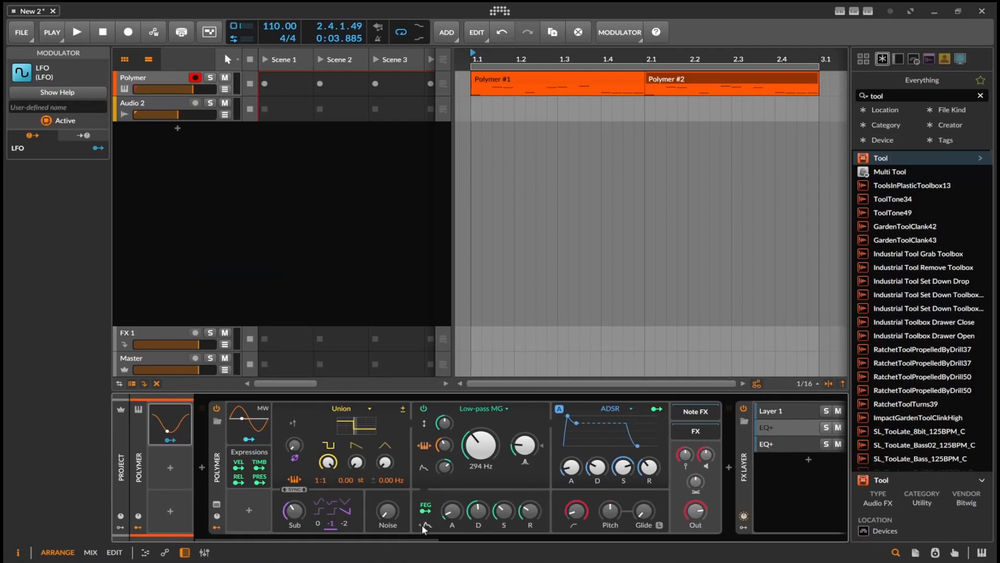
- Assign the track's LFO to the Pan of the Tool in the Delay+ layer with a modulation amount of -2.00
{"action": "left_click_drag", "start_coordinate": [423, 538], "coordinate": [733, 553]}
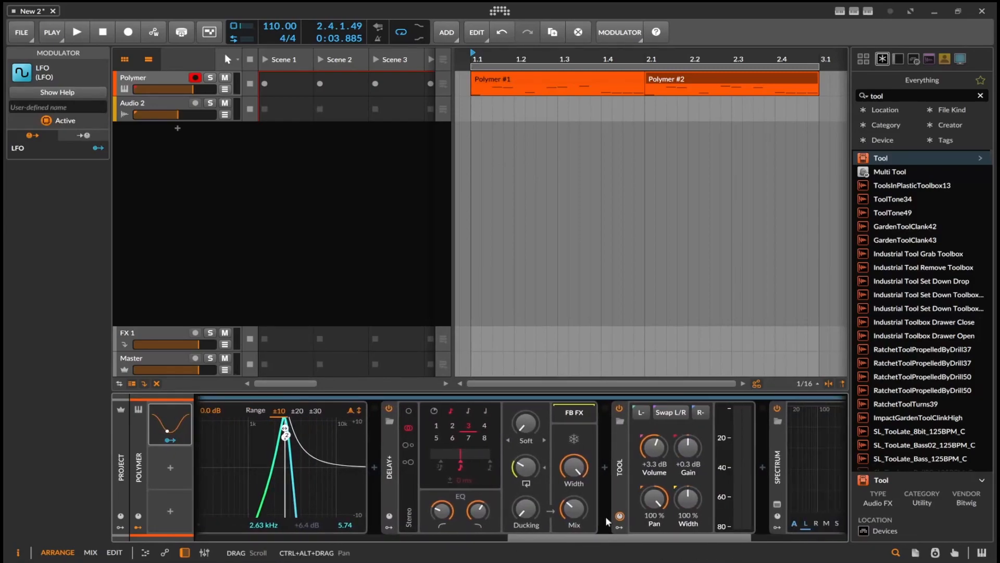
{"action": "left_click", "coordinate": [164, 441]}
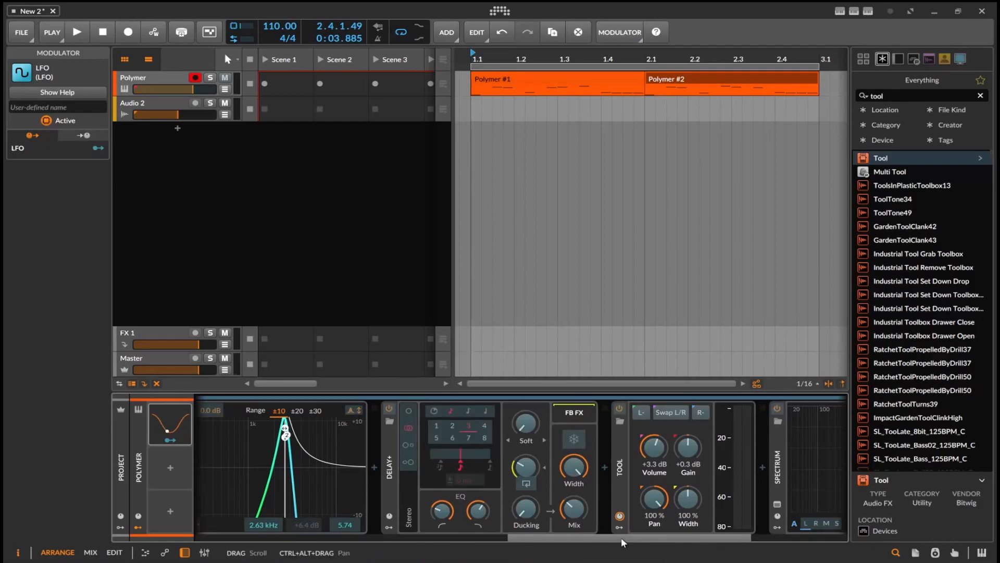
{"action": "left_click_drag", "start_coordinate": [655, 500], "coordinate": [654, 521]}
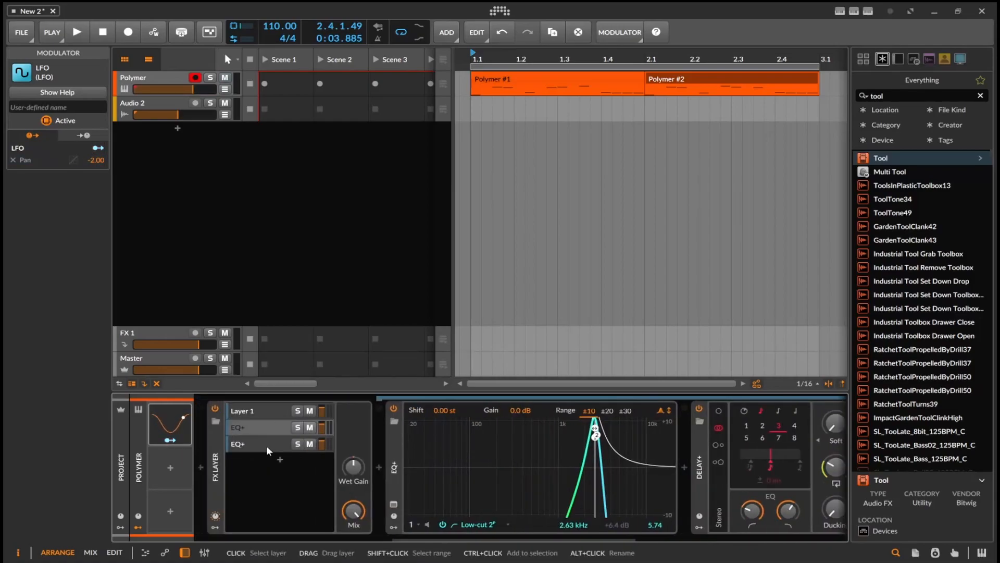
- Assign the Polymer track's LFO to the Pan of the Tool in the Filter+ layer with a modulation amount of 2.000
{"action": "left_click", "coordinate": [267, 447]}
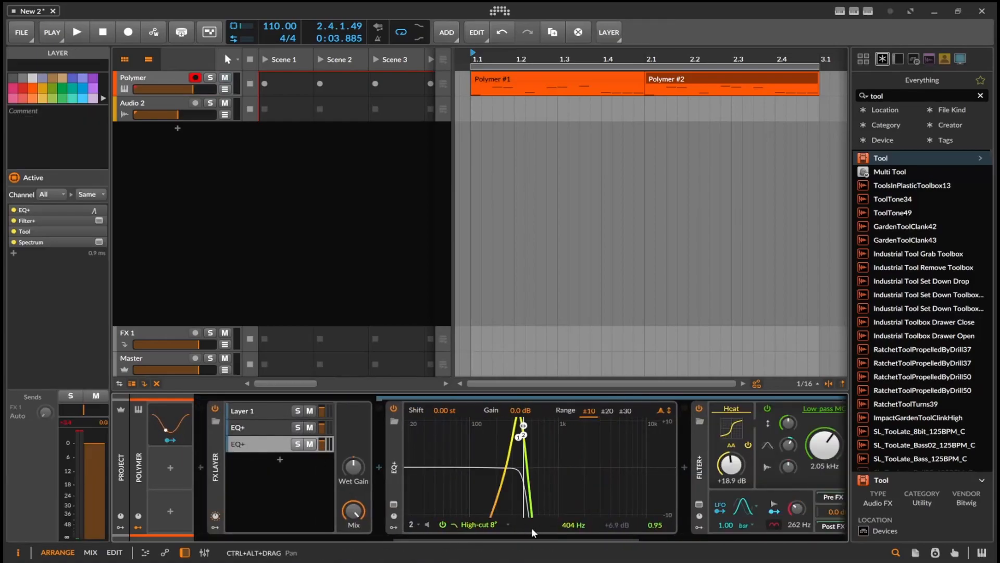
{"action": "left_click_drag", "start_coordinate": [557, 539], "coordinate": [789, 543]}
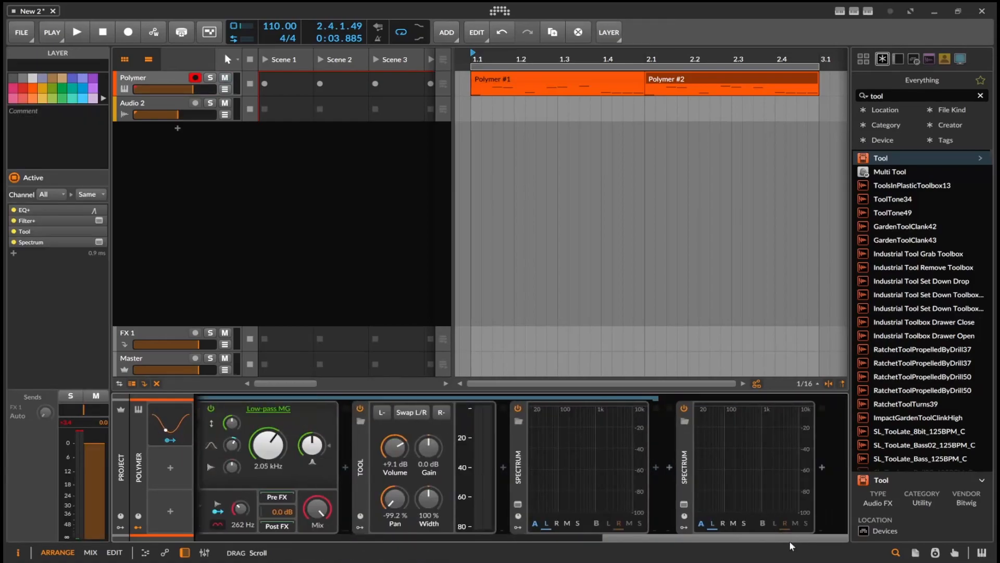
{"action": "left_click", "coordinate": [170, 440]}
{"action": "left_click_drag", "start_coordinate": [393, 499], "coordinate": [394, 459]}
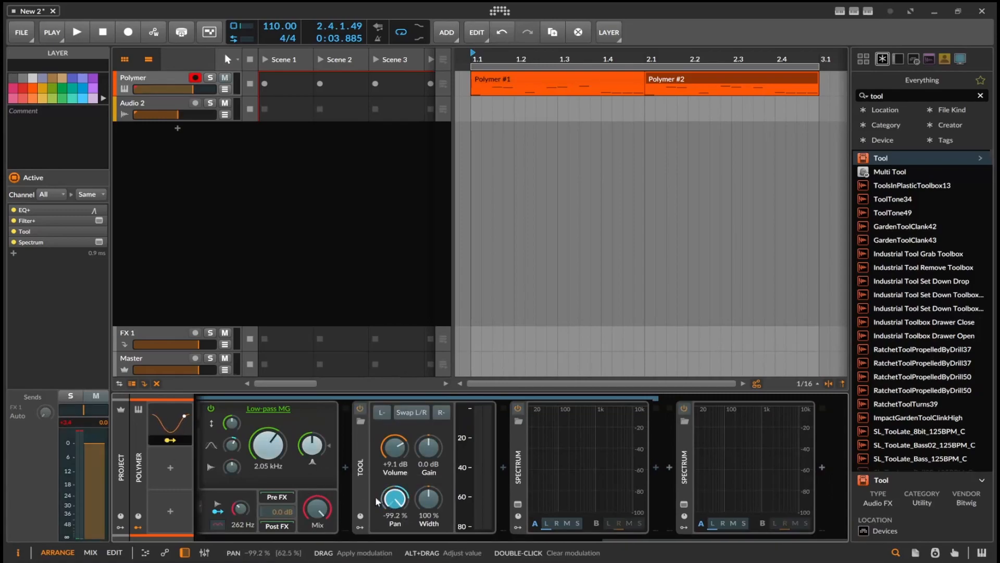
{"action": "left_click", "coordinate": [170, 441]}
- Set the LFO timebase to Bar and its rate to 4.94 while auditioning the panning, and stop playback
{"action": "key", "text": "space"}
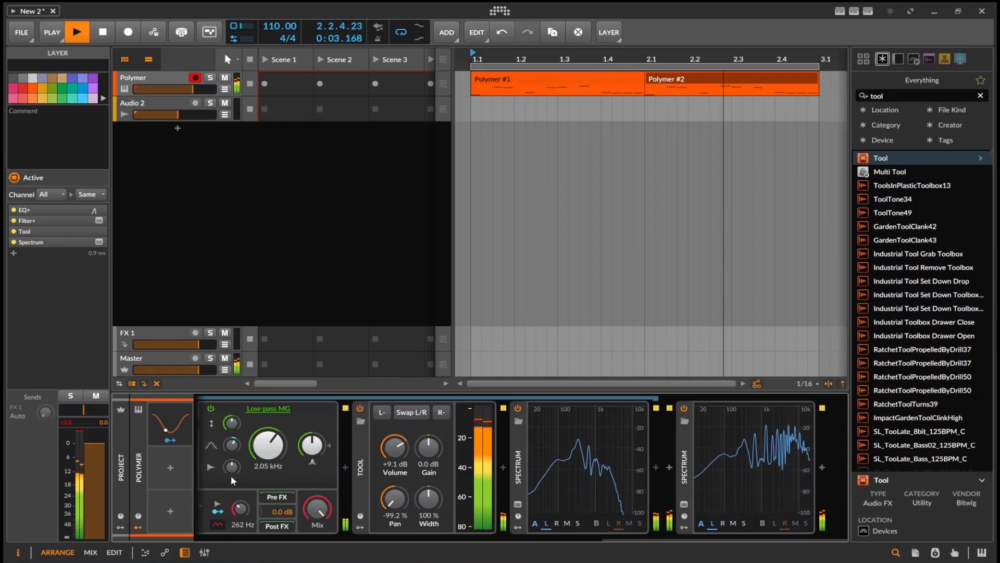
{"action": "left_click", "coordinate": [171, 423]}
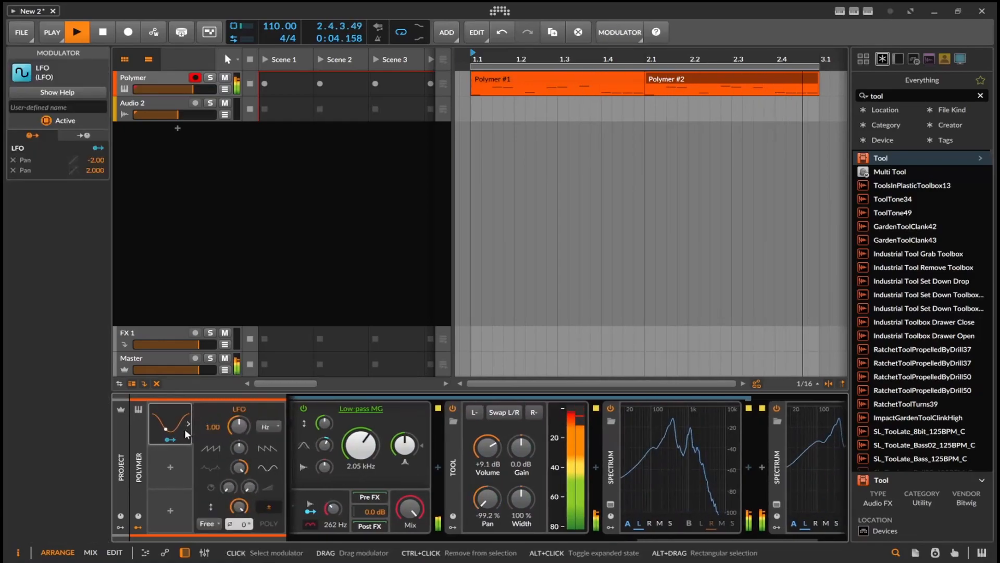
{"action": "left_click", "coordinate": [267, 426]}
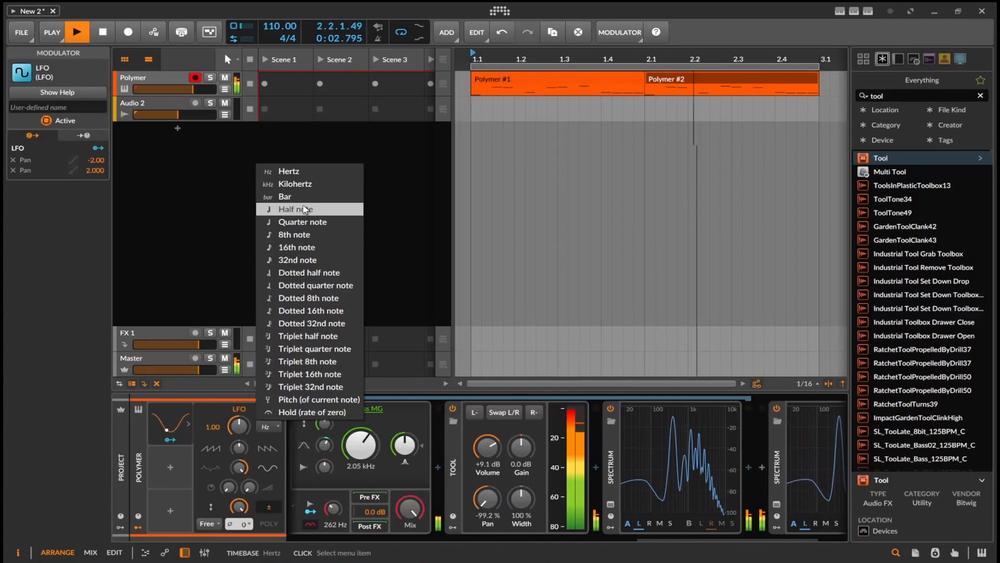
{"action": "left_click", "coordinate": [286, 196]}
{"action": "left_click_drag", "start_coordinate": [239, 427], "coordinate": [239, 405]}
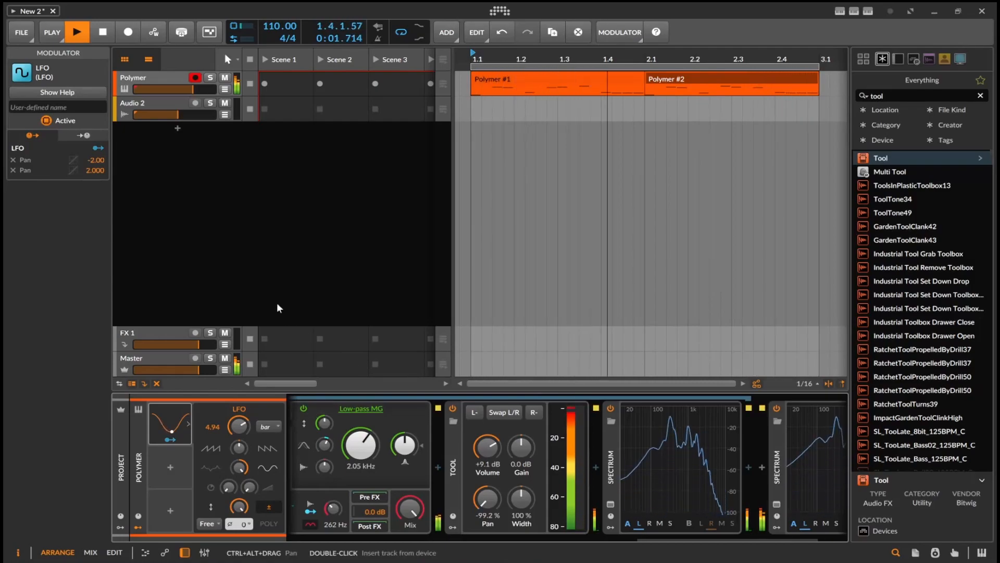
{"action": "key", "text": "space"}
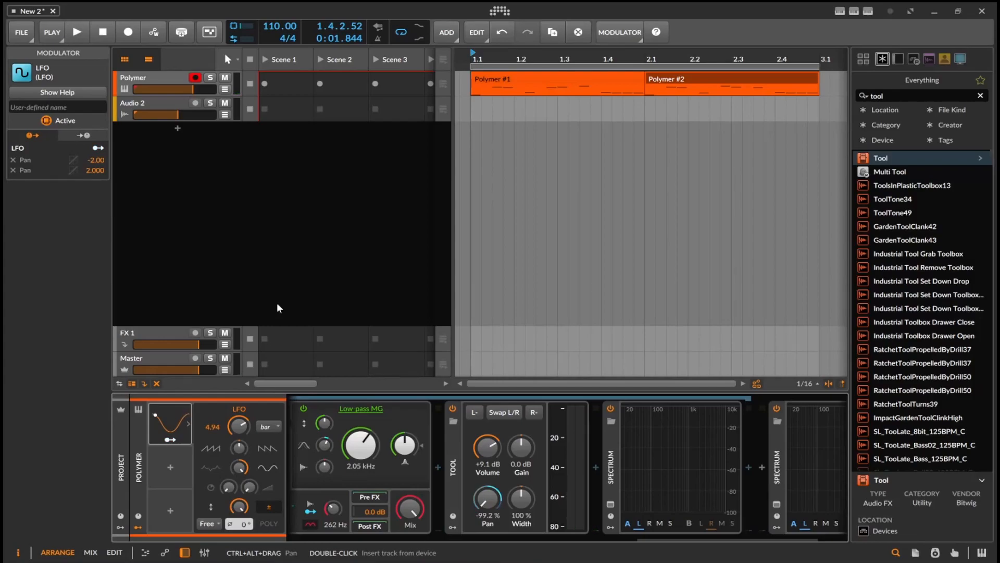
- Review the FX Layer's Layer 1 and Delay+ layer chains, and delete the FX Layer device from the Polymer track
{"action": "left_click_drag", "start_coordinate": [657, 539], "coordinate": [474, 534]}
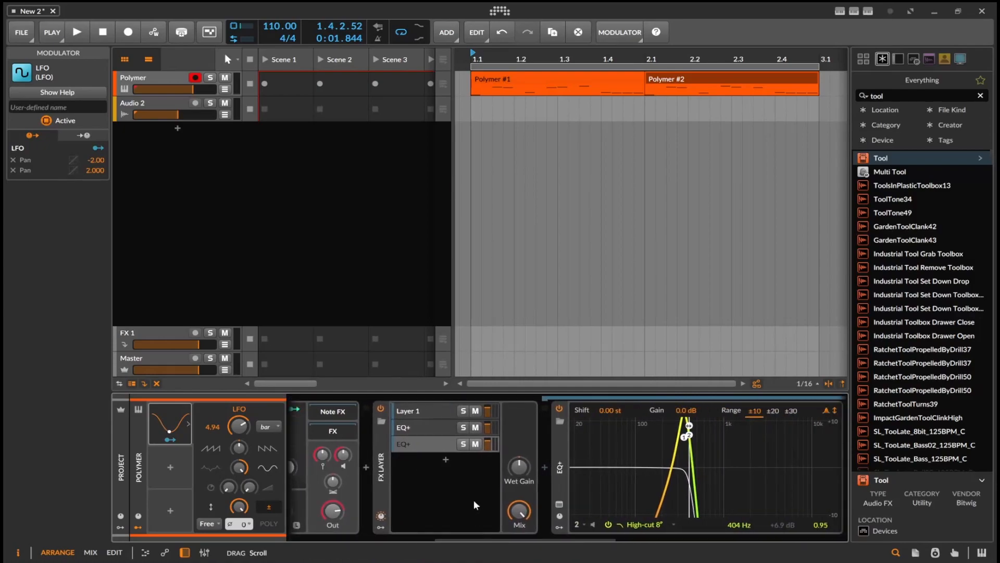
{"action": "left_click", "coordinate": [423, 416]}
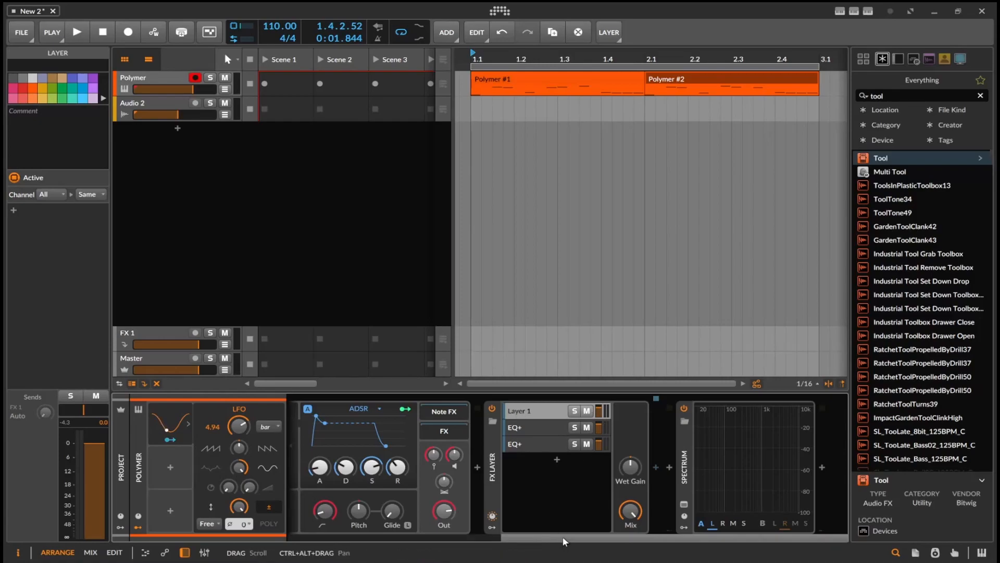
{"action": "left_click", "coordinate": [516, 434]}
{"action": "left_click_drag", "start_coordinate": [569, 540], "coordinate": [720, 547]}
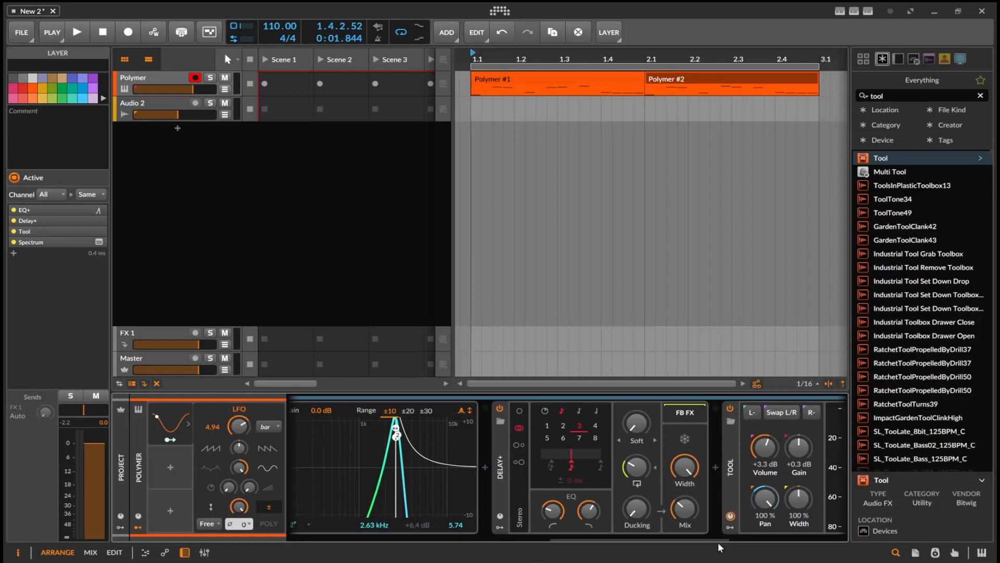
{"action": "left_click_drag", "start_coordinate": [719, 547], "coordinate": [599, 544]}
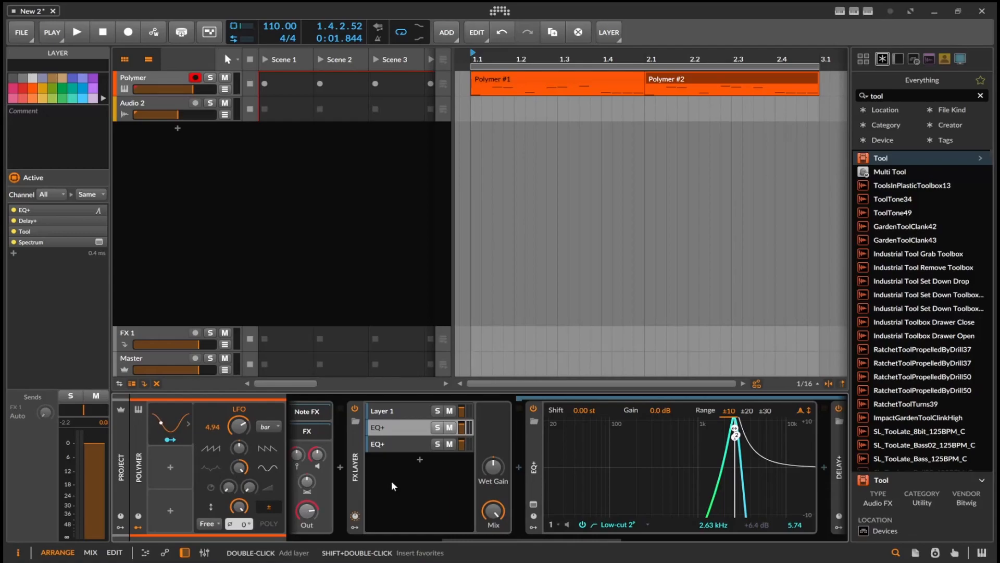
{"action": "left_click", "coordinate": [355, 468]}
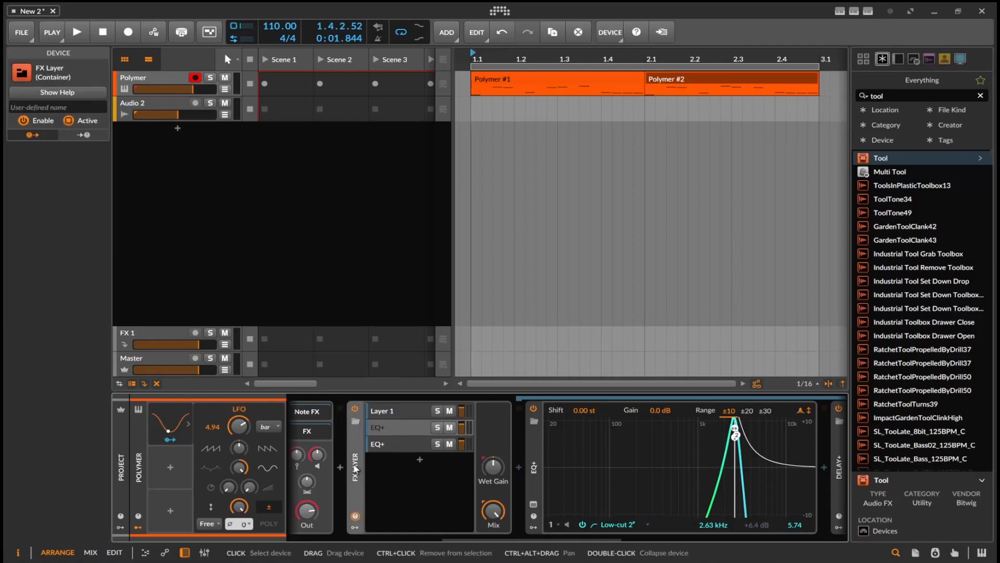
{"action": "key", "text": "Delete"}
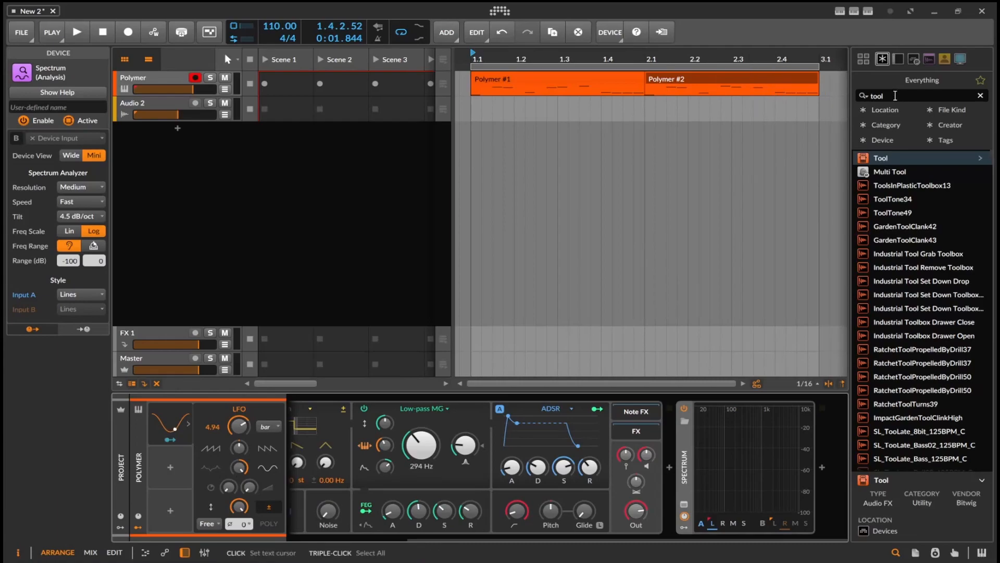
- Search the device browser for multiband and splitting devices using "mu", "spl" and "freq"
{"action": "left_click", "coordinate": [898, 96]}
{"action": "type", "text": "mu;"}
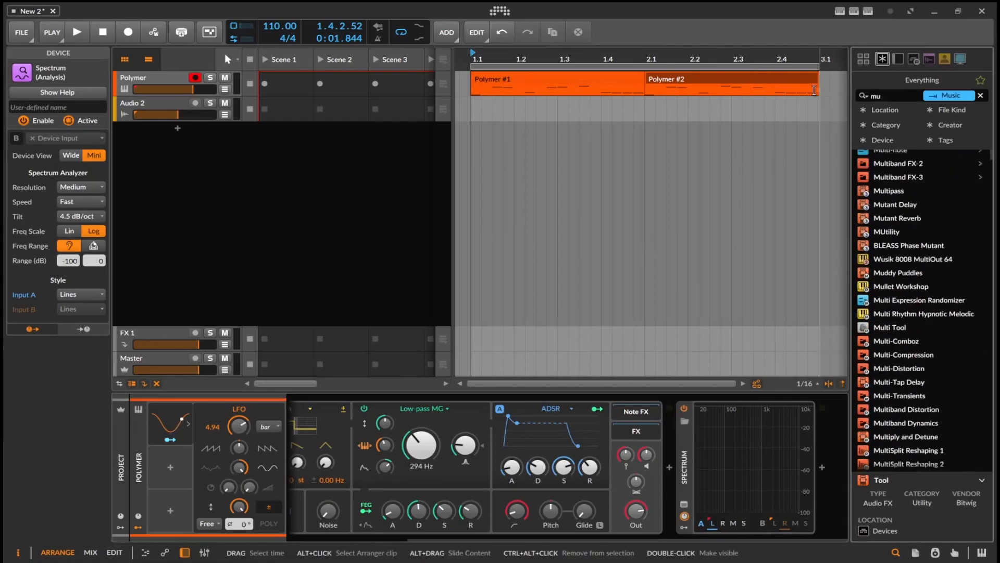
{"action": "key", "text": "BackSpace"}
{"action": "key", "text": "BackSpace"}
{"action": "key", "text": "BackSpace"}
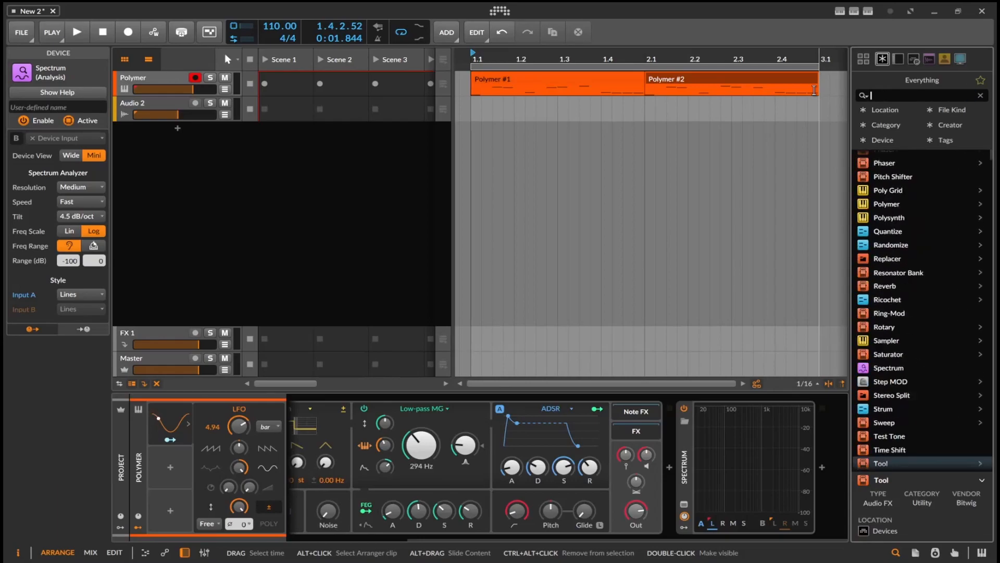
{"action": "type", "text": "spl"}
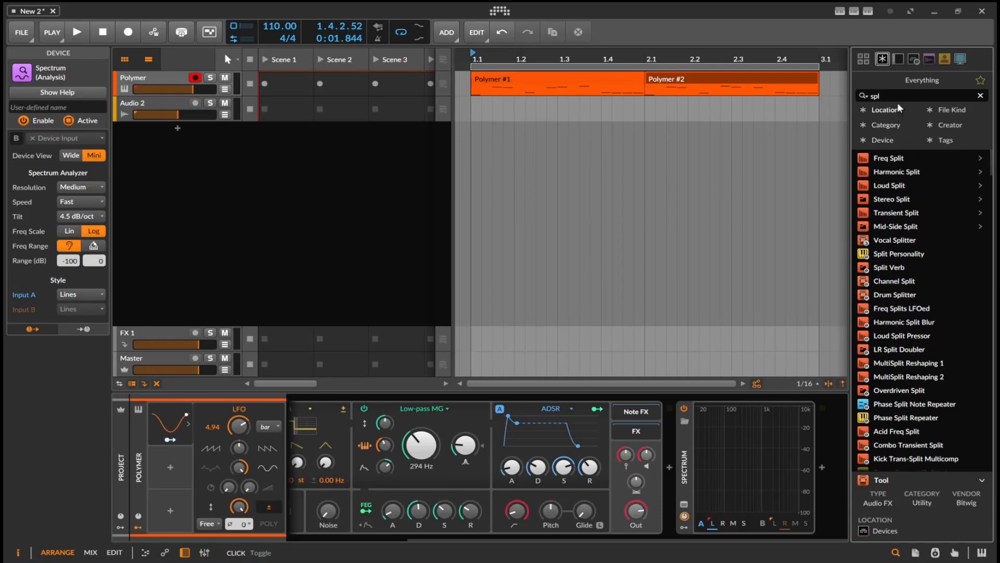
{"action": "left_click_drag", "start_coordinate": [886, 96], "coordinate": [828, 88]}
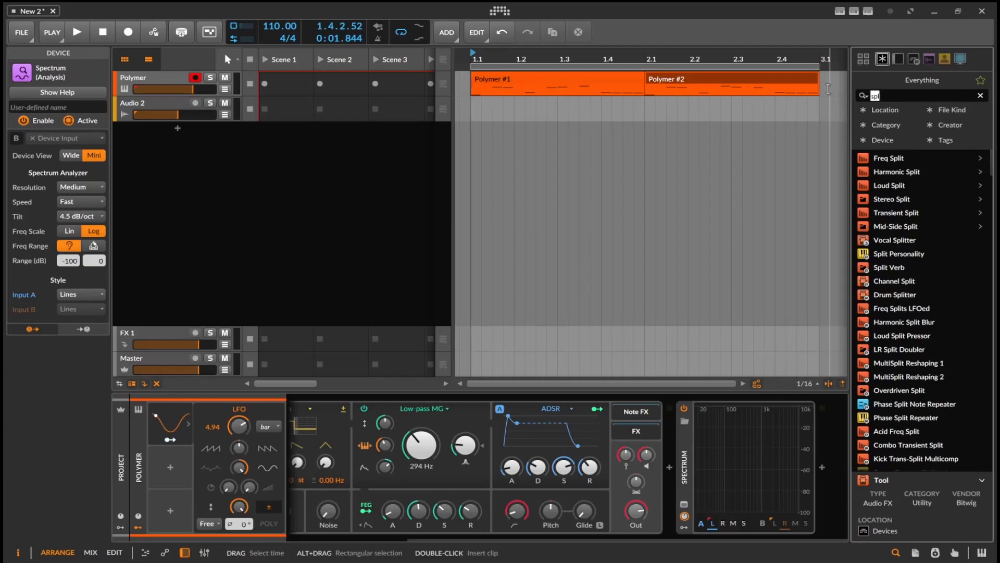
{"action": "type", "text": "freq"}
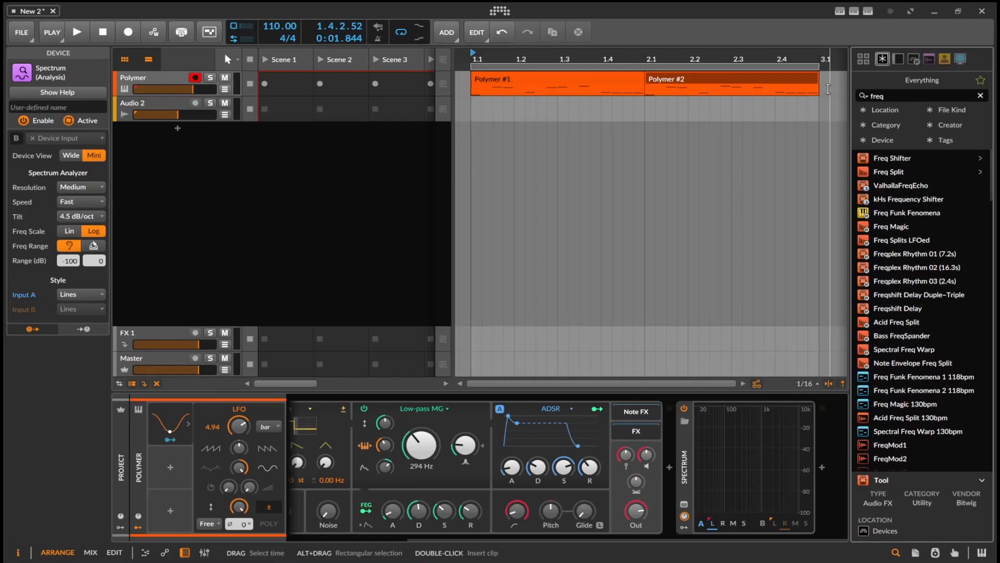
- Search the browser for "mu" and insert Multiband FX-3 between Polymer and the Spectrum device
{"action": "left_click_drag", "start_coordinate": [884, 96], "coordinate": [847, 91]}
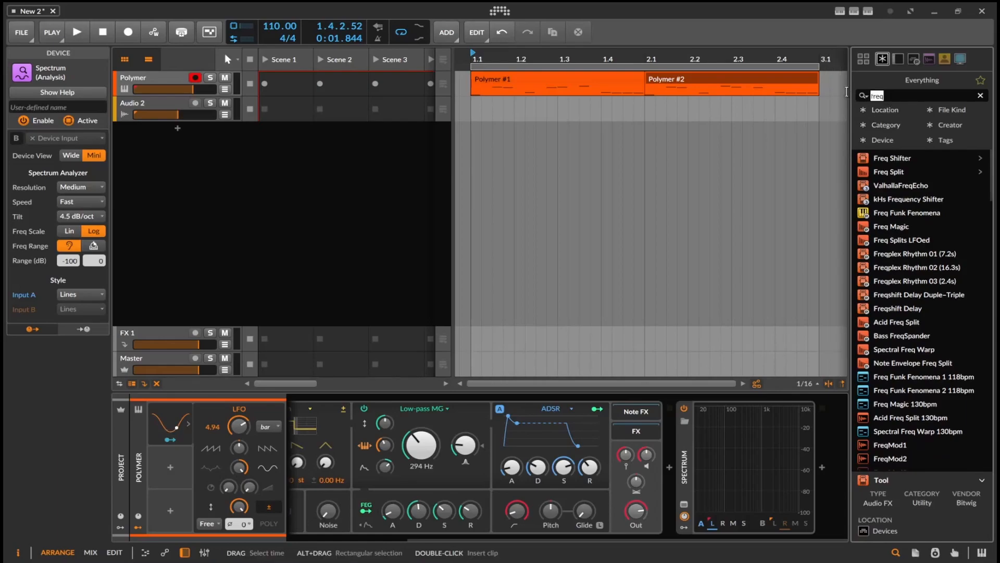
{"action": "type", "text": "mu"}
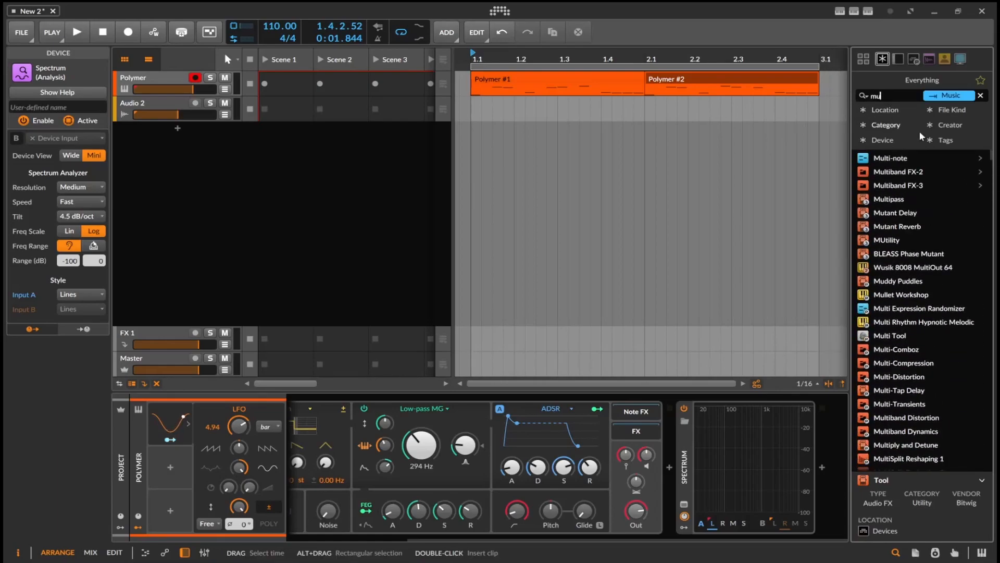
{"action": "left_click", "coordinate": [899, 186]}
{"action": "left_click_drag", "start_coordinate": [899, 185], "coordinate": [672, 459]}
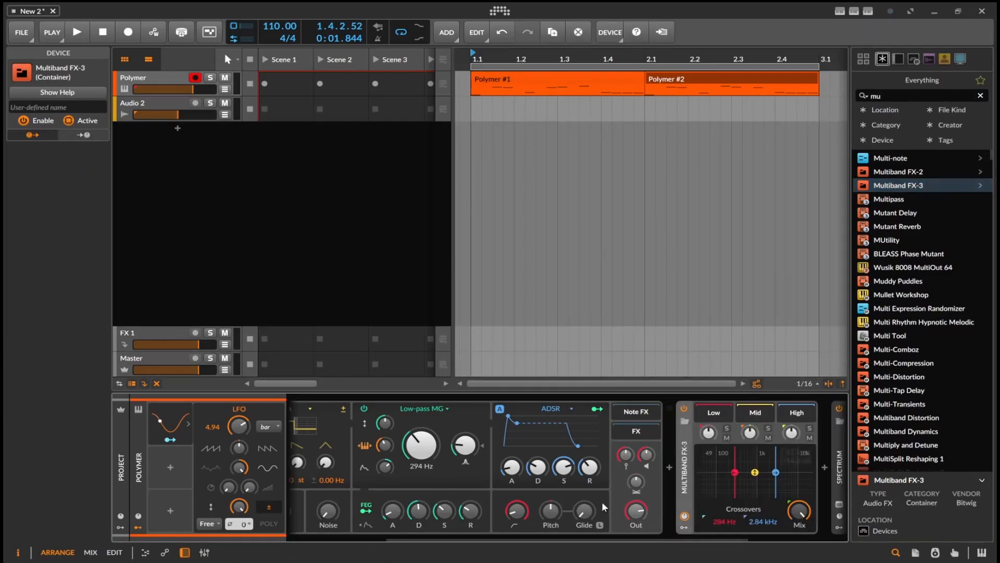
- Set the Multiband FX-3 crossovers to 87.8 Hz and 4.38 kHz, and lower its Mix
{"action": "scroll", "coordinate": [411, 545], "scroll_direction": "right", "scroll_amount": 5}
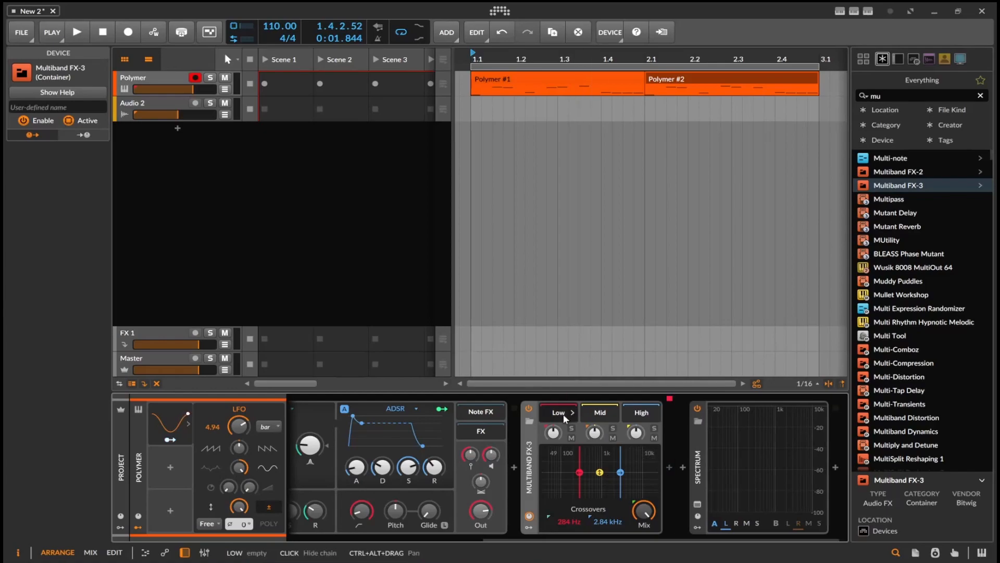
{"action": "left_click", "coordinate": [640, 420]}
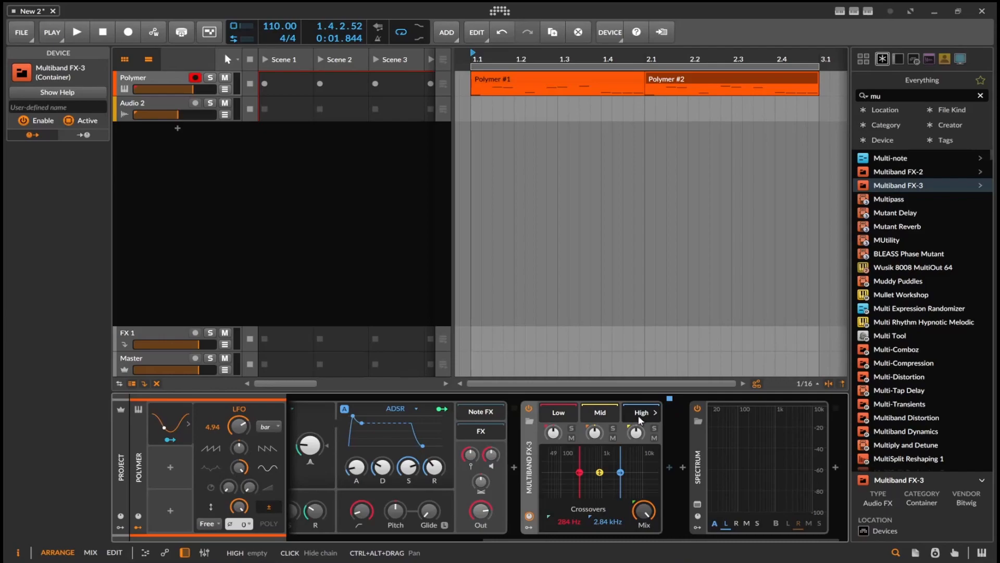
{"action": "mouse_move", "coordinate": [620, 472]}
{"action": "left_mouse_down"}
{"action": "mouse_move", "coordinate": [635, 472]}
{"action": "mouse_move", "coordinate": [609, 463]}
{"action": "mouse_move", "coordinate": [558, 472]}
{"action": "mouse_move", "coordinate": [558, 462]}
{"action": "left_mouse_up"}
{"action": "left_click_drag", "start_coordinate": [642, 507], "coordinate": [642, 550]}
{"action": "left_click_drag", "start_coordinate": [606, 519], "coordinate": [603, 514]}
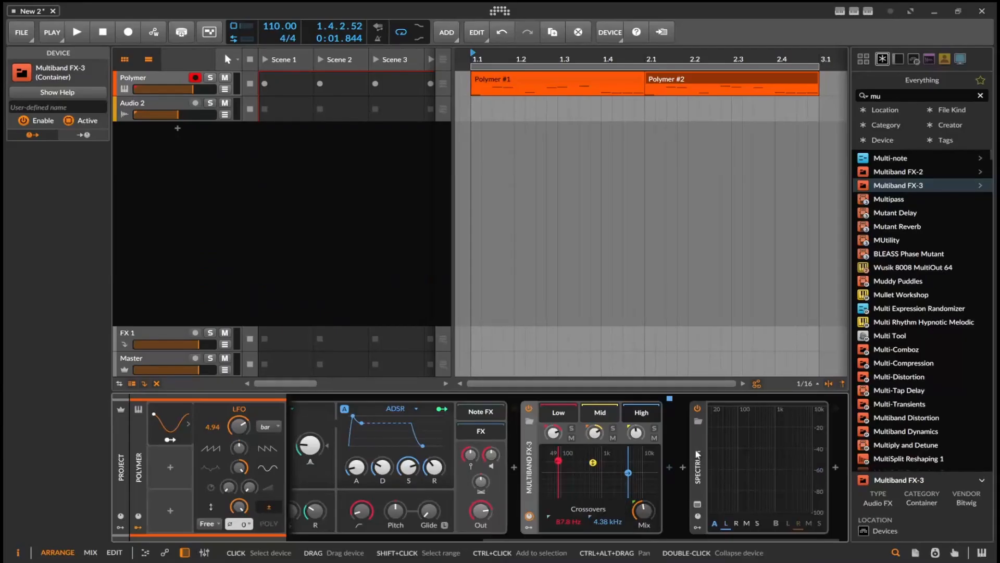
- Switch to Chrome, read through the Blue Cat's MB-7 Mixer product page, and return to Bitwig Studio
{"action": "mouse_move", "coordinate": [569, 561]}
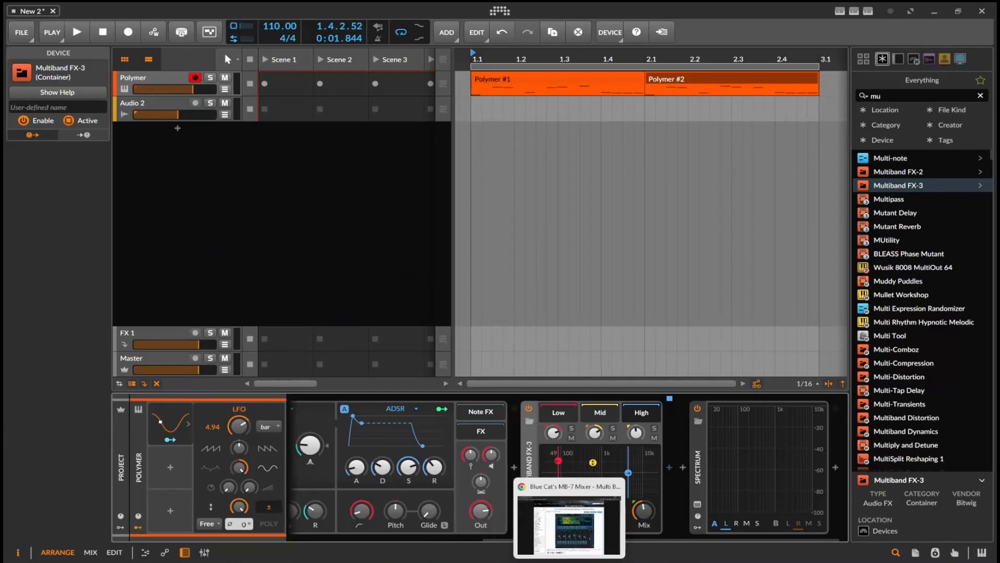
{"action": "left_click", "coordinate": [563, 492]}
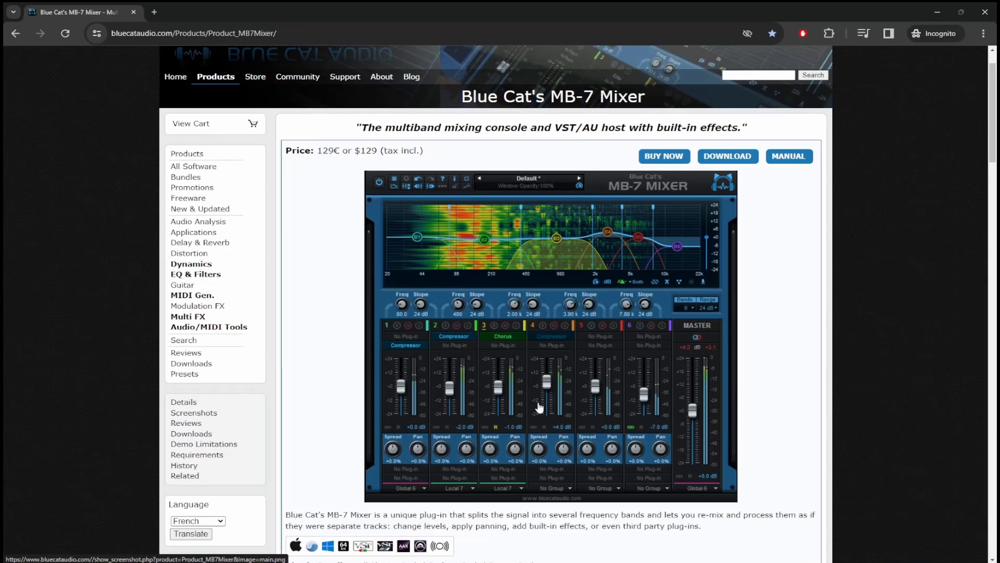
{"action": "scroll", "coordinate": [758, 264], "scroll_direction": "down", "scroll_amount": 3}
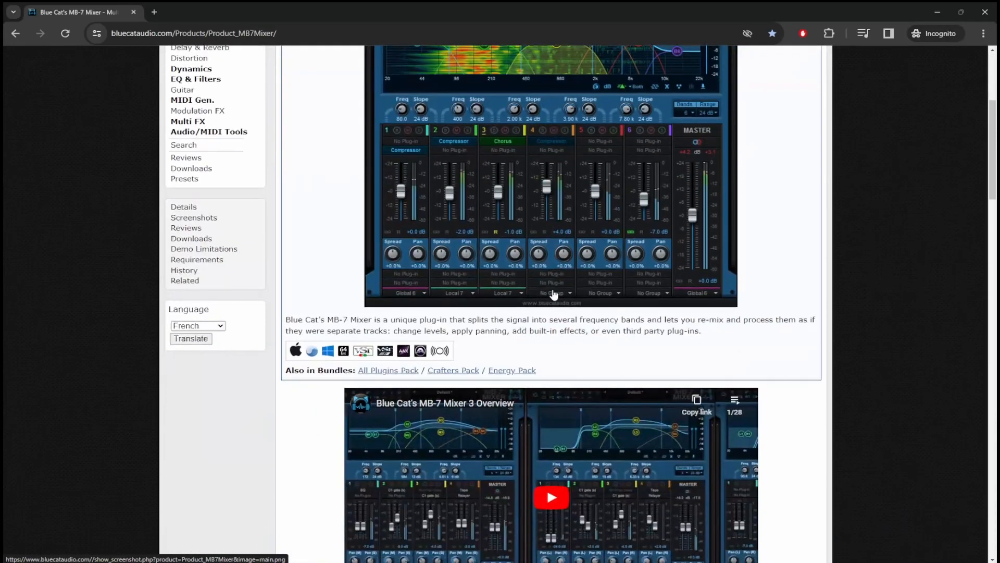
{"action": "scroll", "coordinate": [521, 334], "scroll_direction": "down", "scroll_amount": 4}
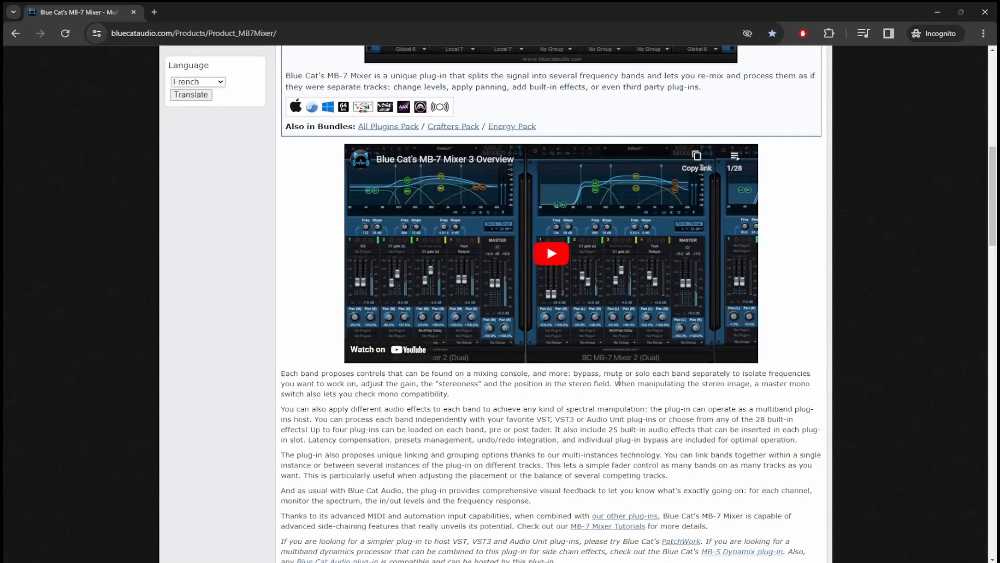
{"action": "scroll", "coordinate": [619, 388], "scroll_direction": "up", "scroll_amount": 10}
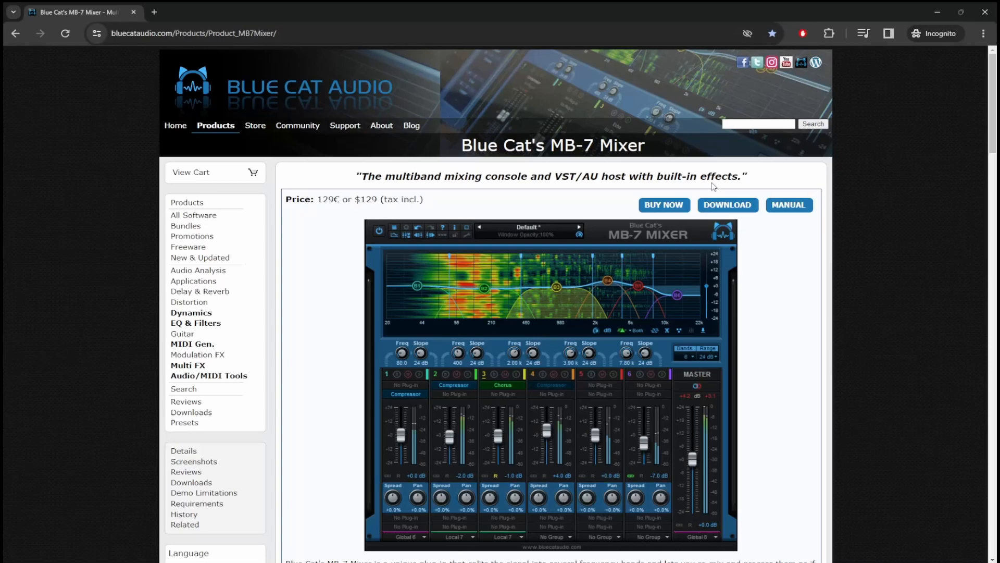
{"action": "left_click", "coordinate": [937, 11]}
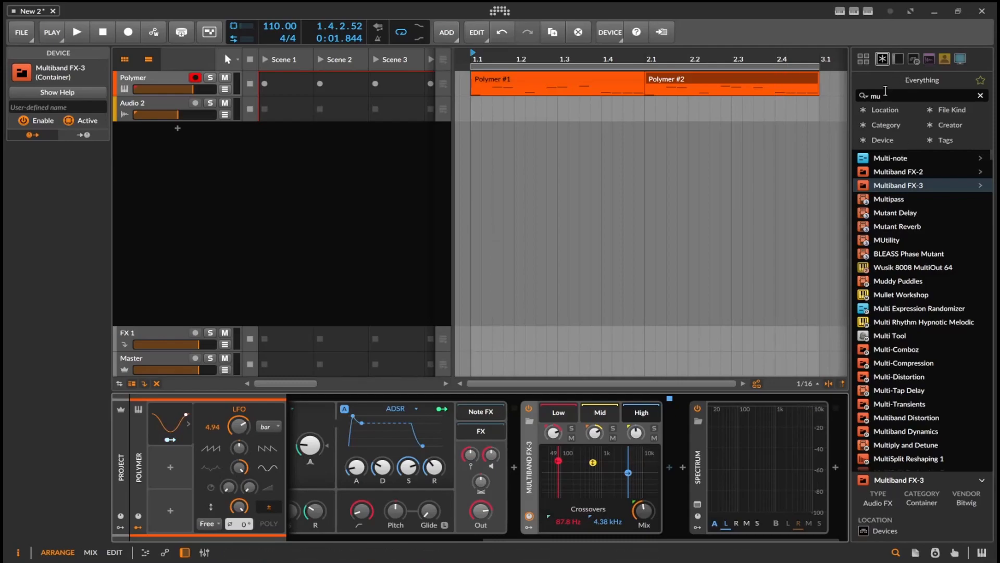
- Select the existing "mu" search text in the device browser for replacement
{"action": "left_click", "coordinate": [865, 95]}
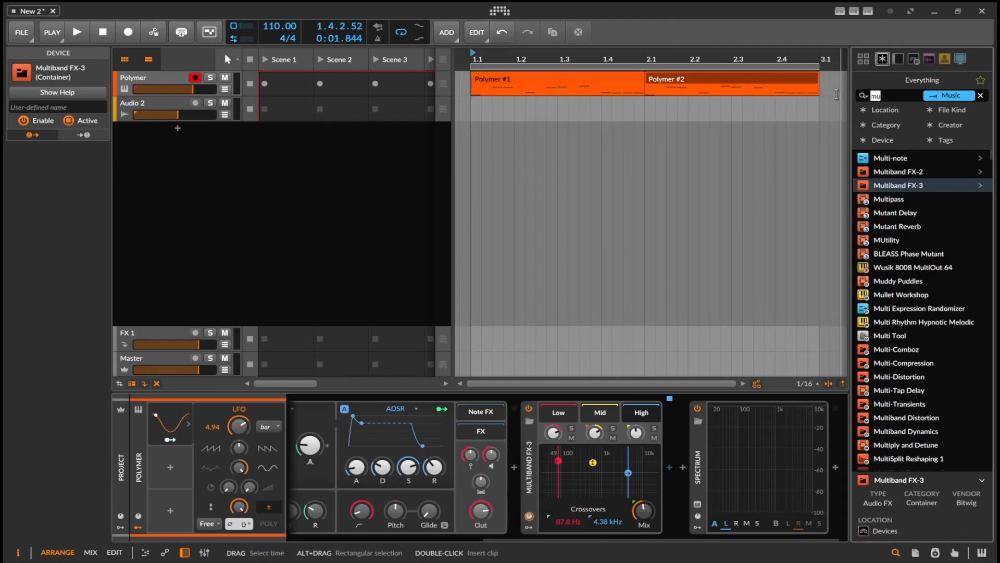